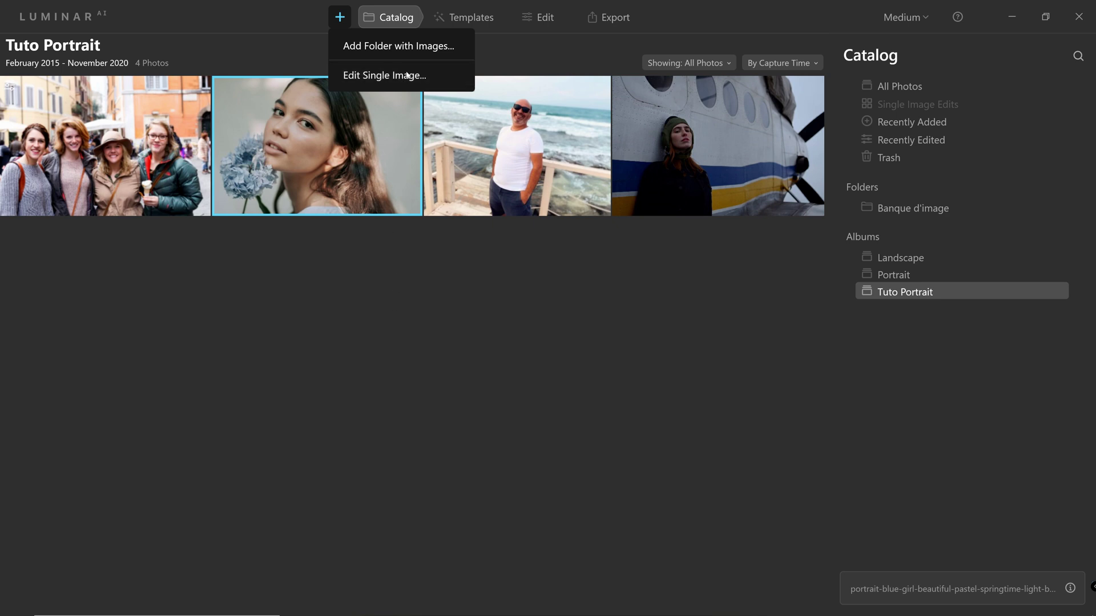
click(399, 44)
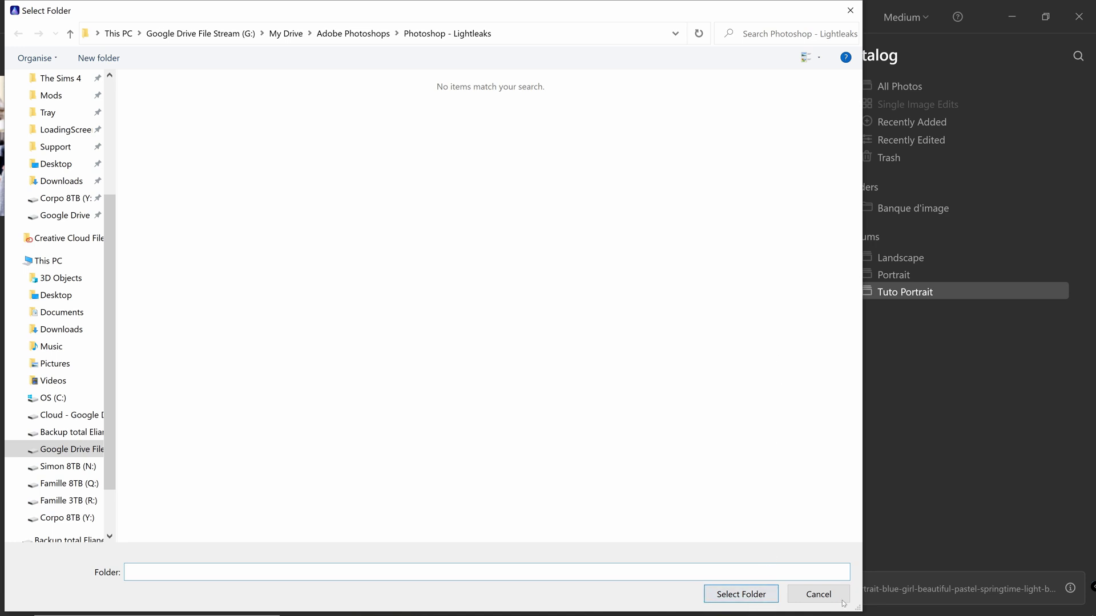
drag(862, 608, 537, 386)
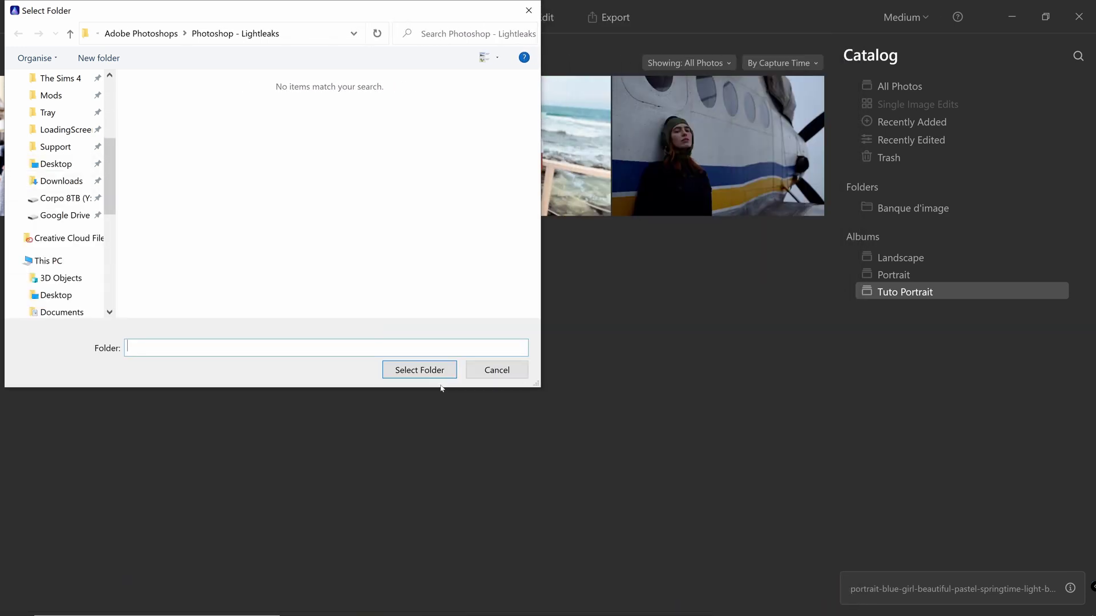
click(529, 11)
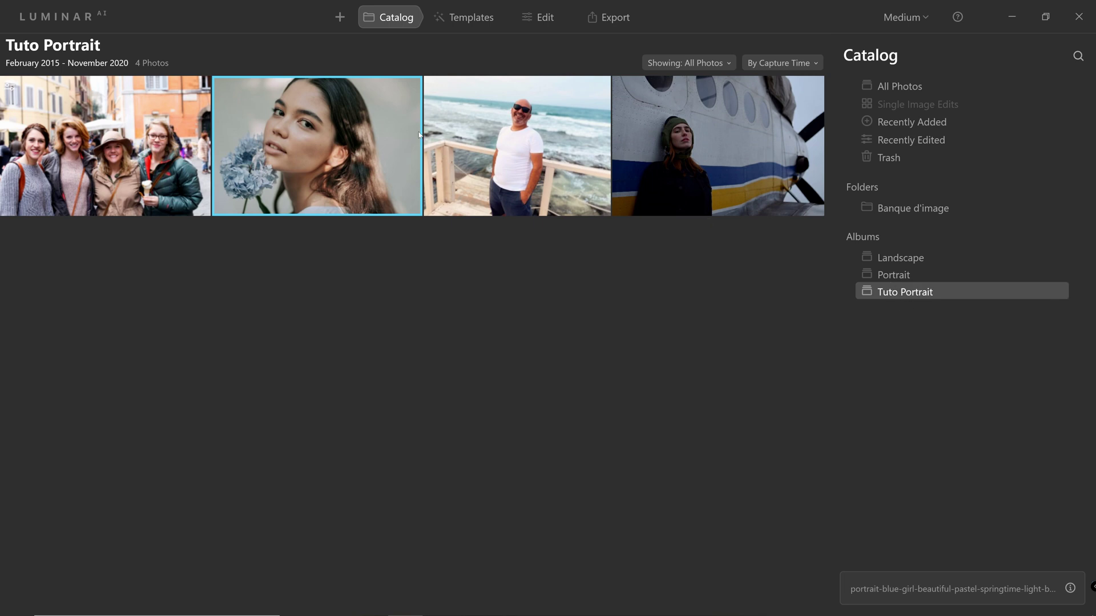
- Open the portrait of the woman with blue flowers for editing and set its Enhance AI Accent to 86
double_click(367, 180)
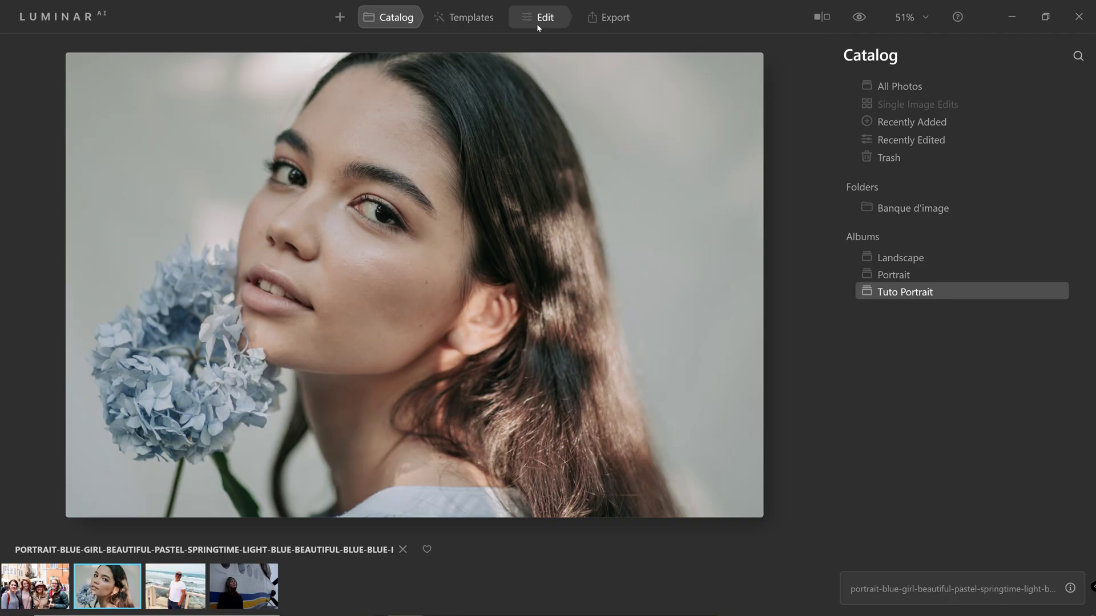
click(538, 22)
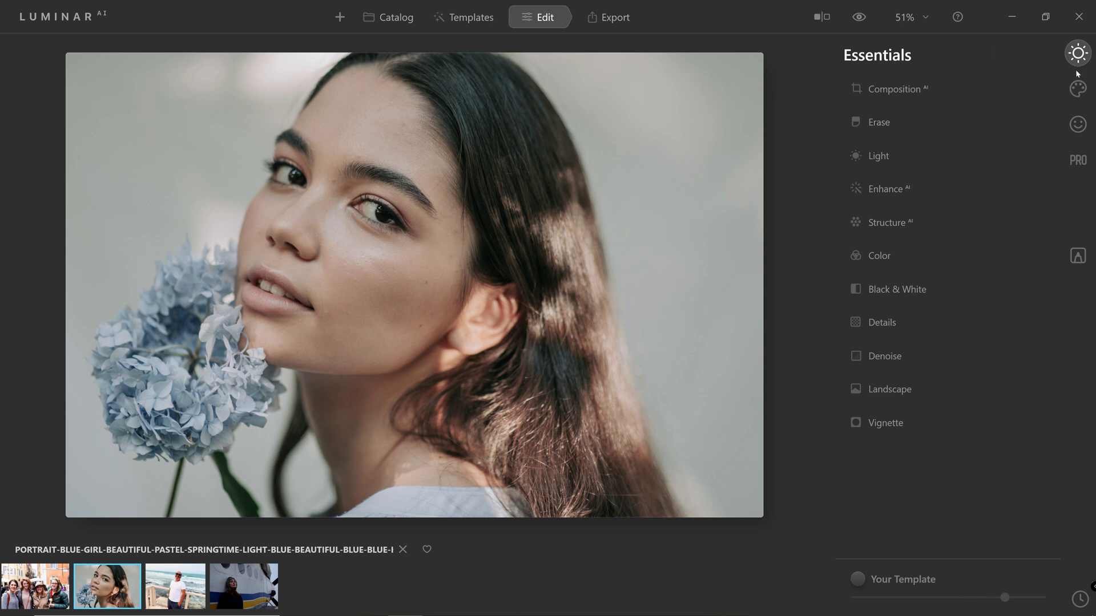
click(885, 188)
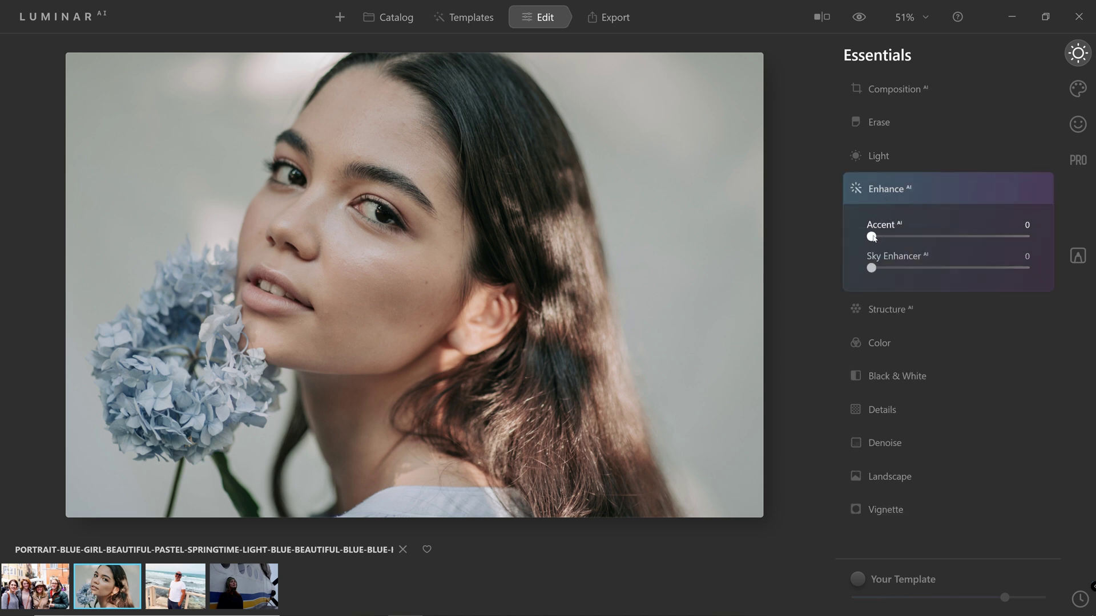
drag(884, 235, 1003, 244)
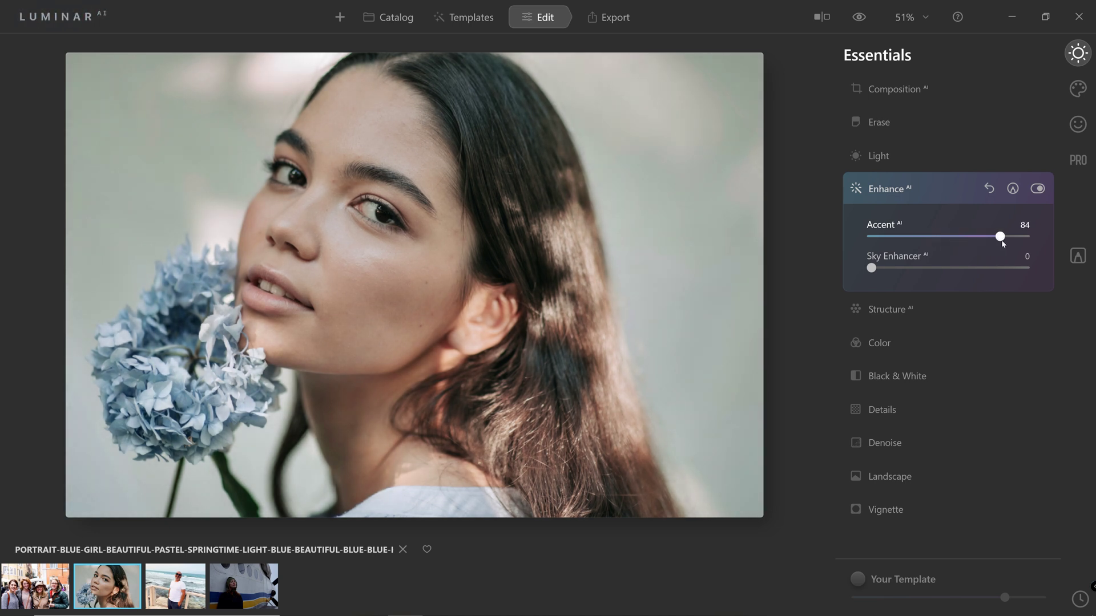
mouse_move(1002, 245)
mouse_down()
mouse_move(877, 245)
mouse_move(1021, 243)
mouse_move(920, 255)
mouse_move(1017, 245)
mouse_move(1005, 246)
mouse_up()
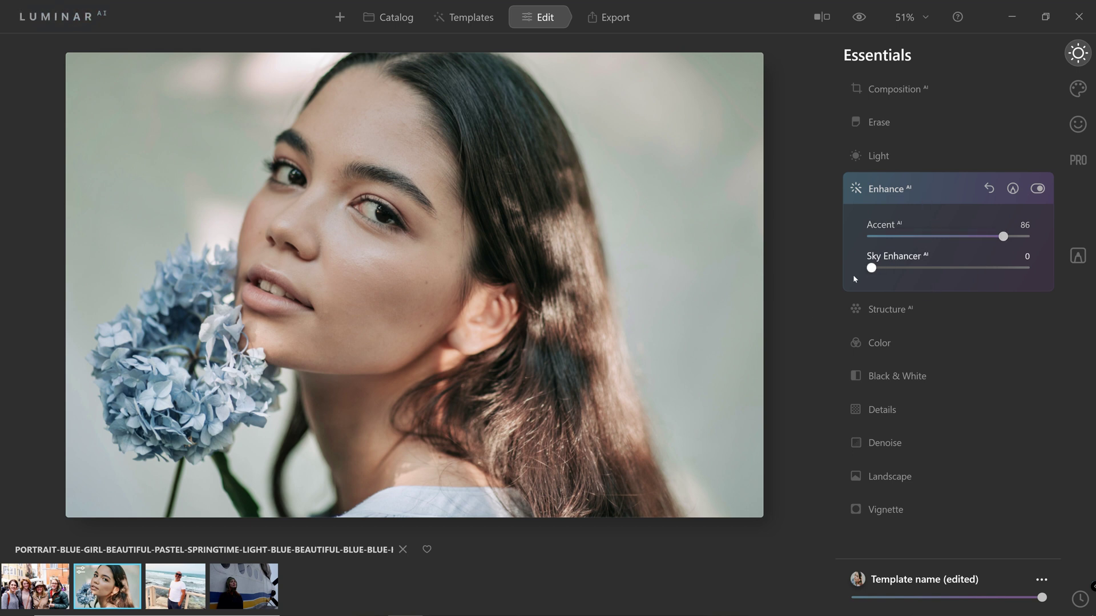
- Raise the Light exposure to 0.41 and set the Structure AI amount to 33
click(886, 159)
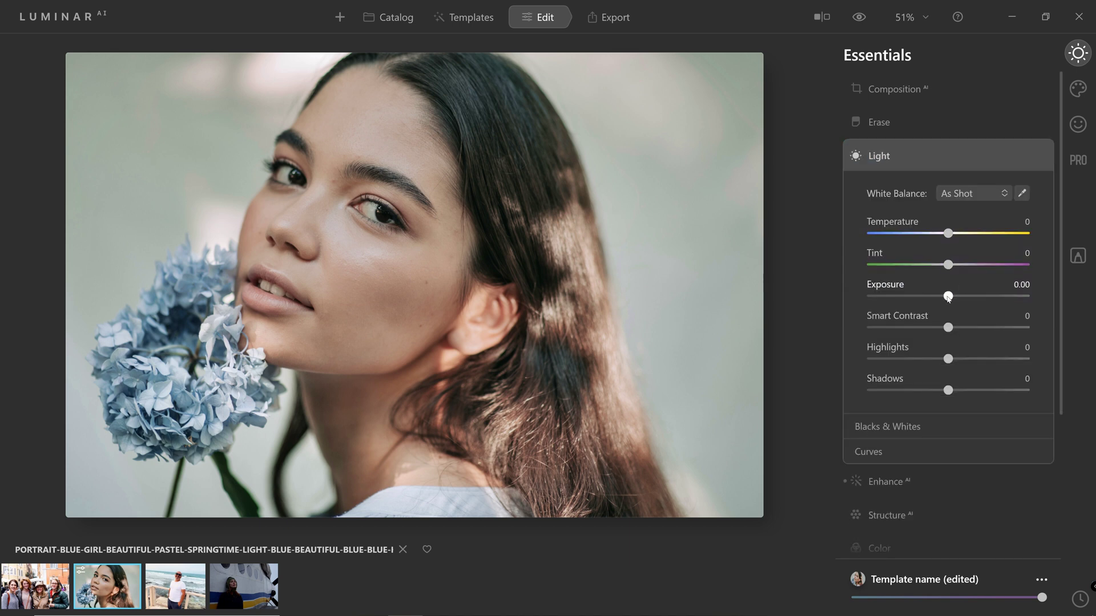
drag(947, 298, 954, 298)
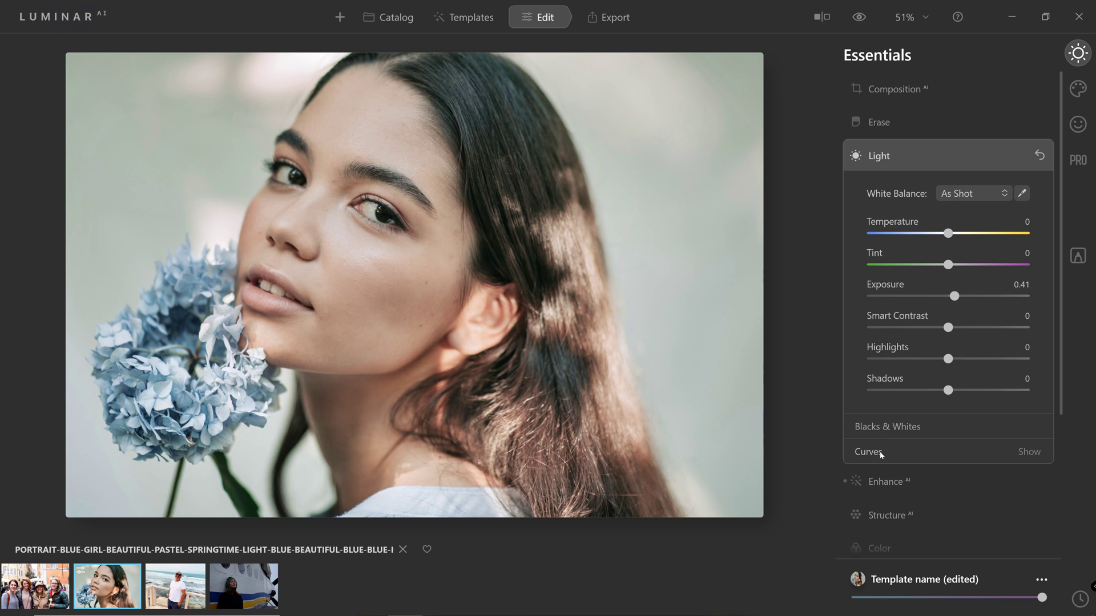
click(887, 516)
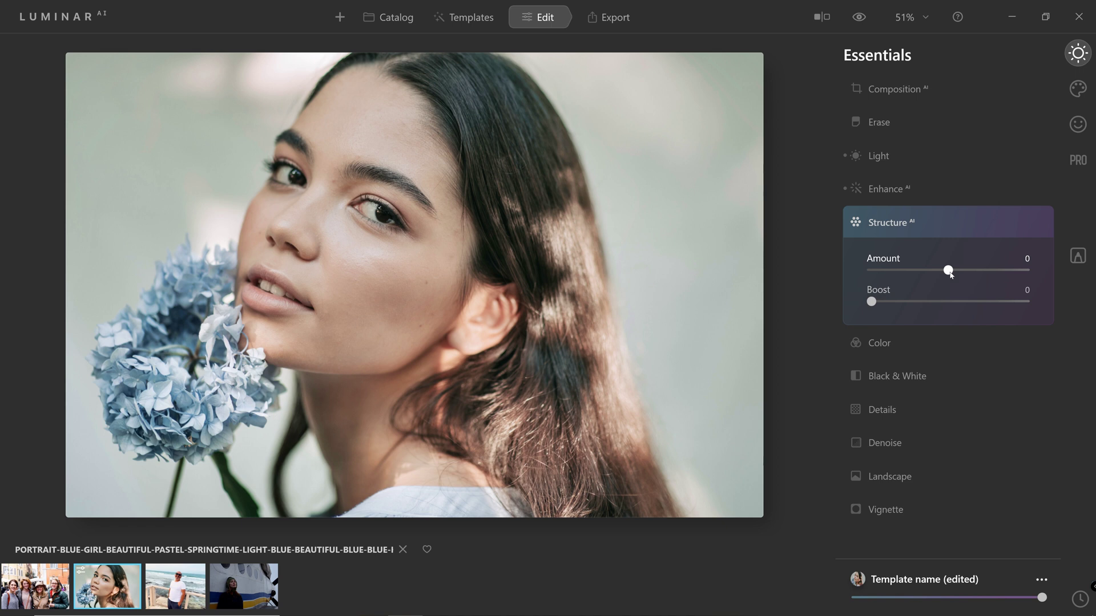
drag(948, 271, 1031, 269)
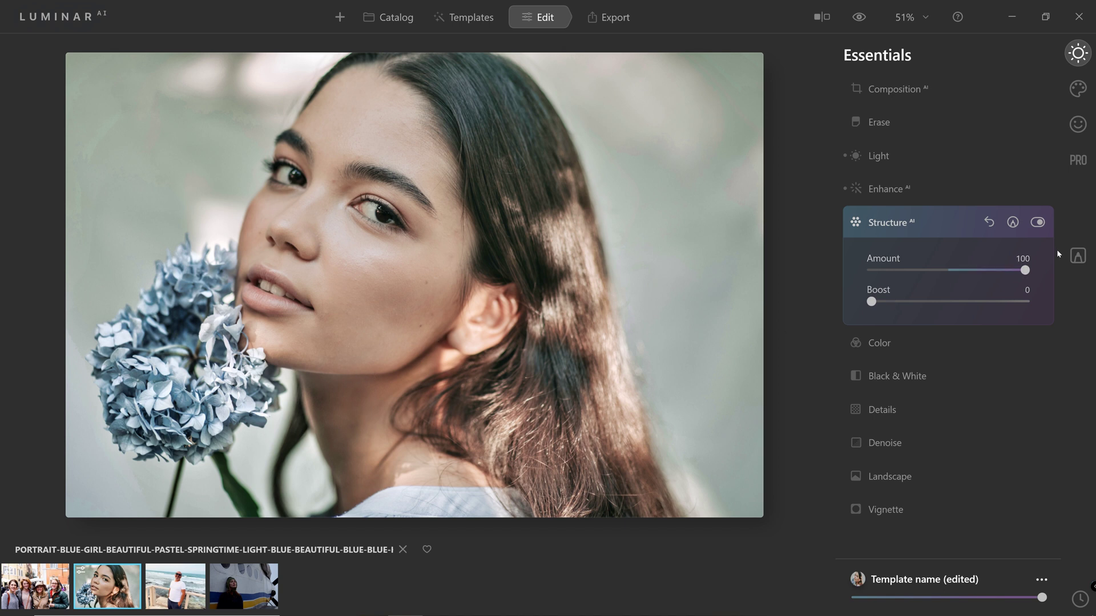
drag(1024, 269, 936, 294)
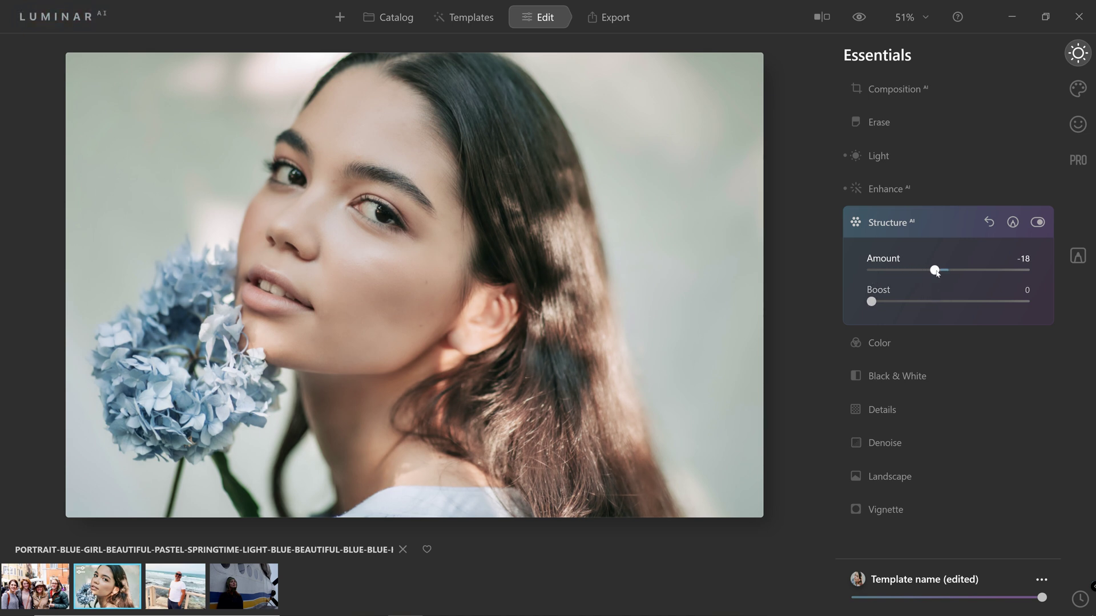
drag(936, 273, 975, 270)
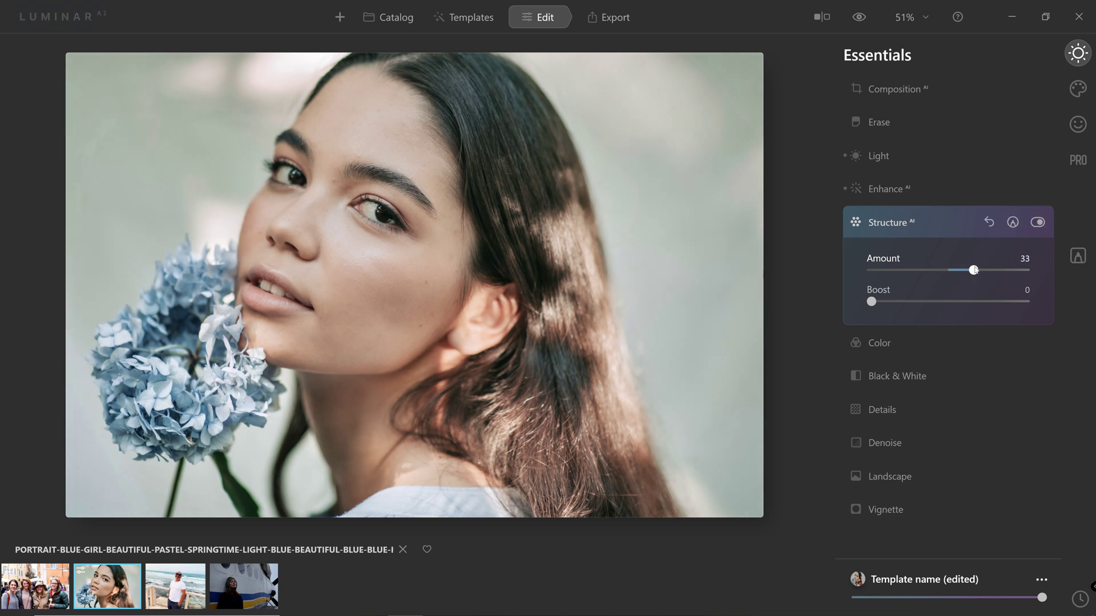
- Add a vignette with amount -100, and set its advanced roundness to 59 and feather to 80
click(894, 344)
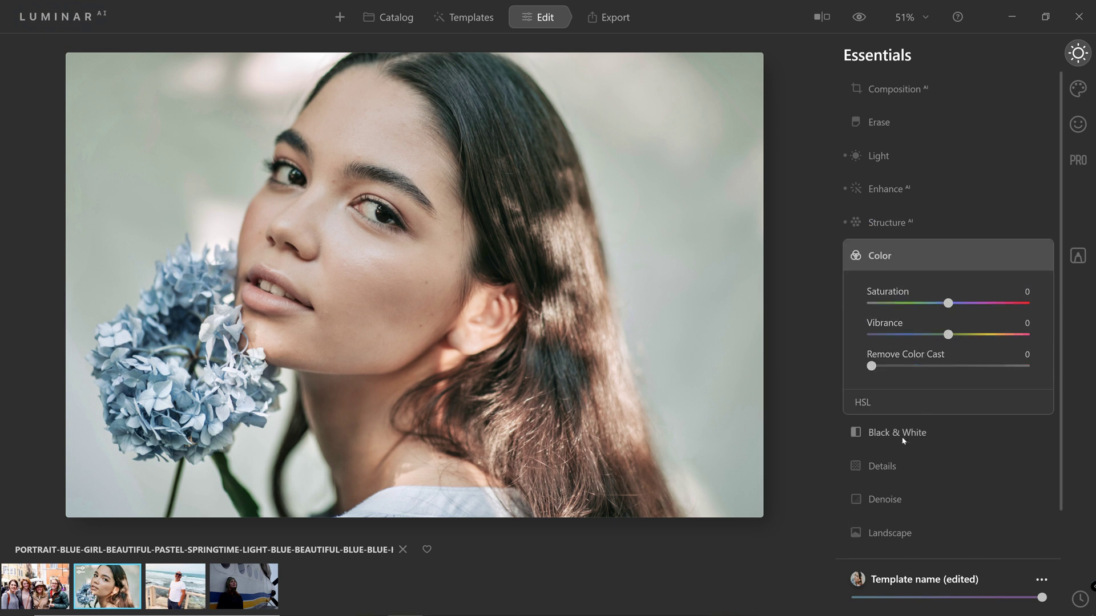
scroll(894, 503, down, 1)
click(895, 520)
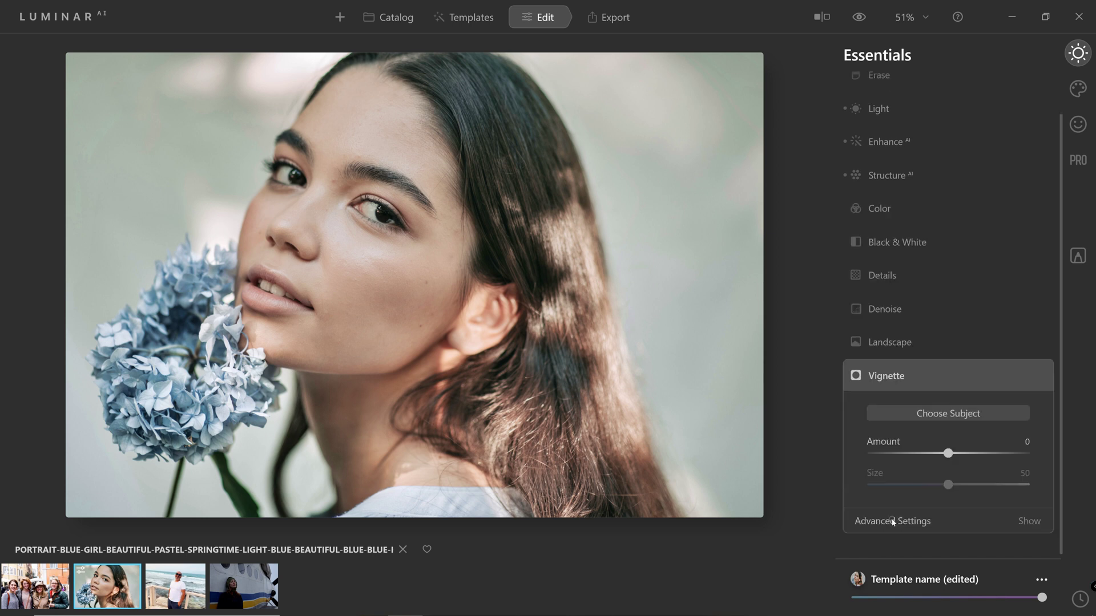
drag(949, 453, 865, 457)
click(893, 527)
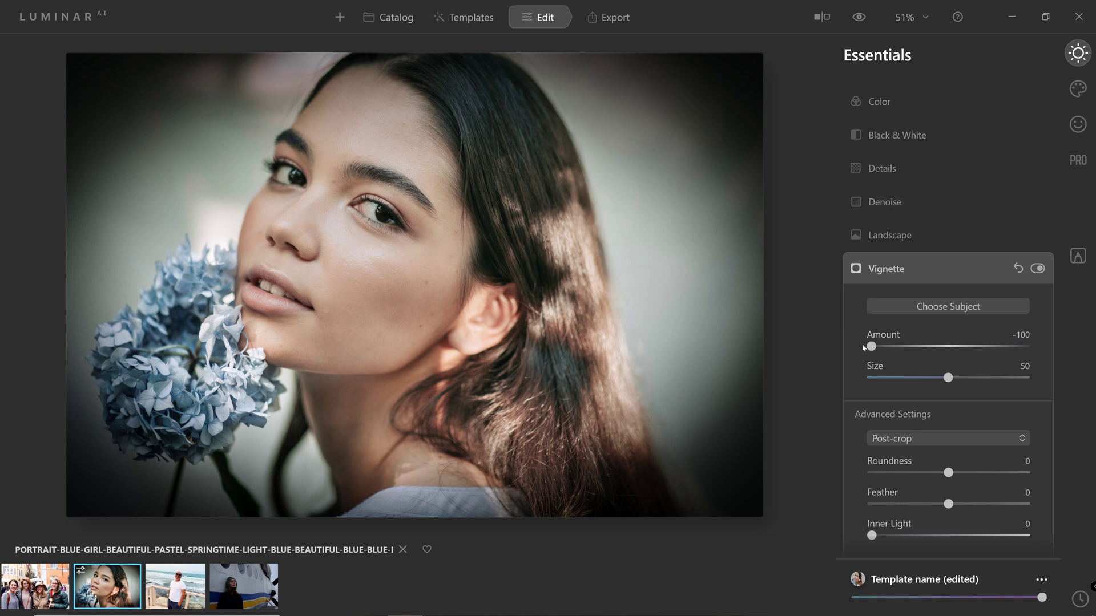
mouse_move(950, 473)
mouse_down()
mouse_move(907, 473)
mouse_move(971, 469)
mouse_up()
drag(948, 504, 1016, 504)
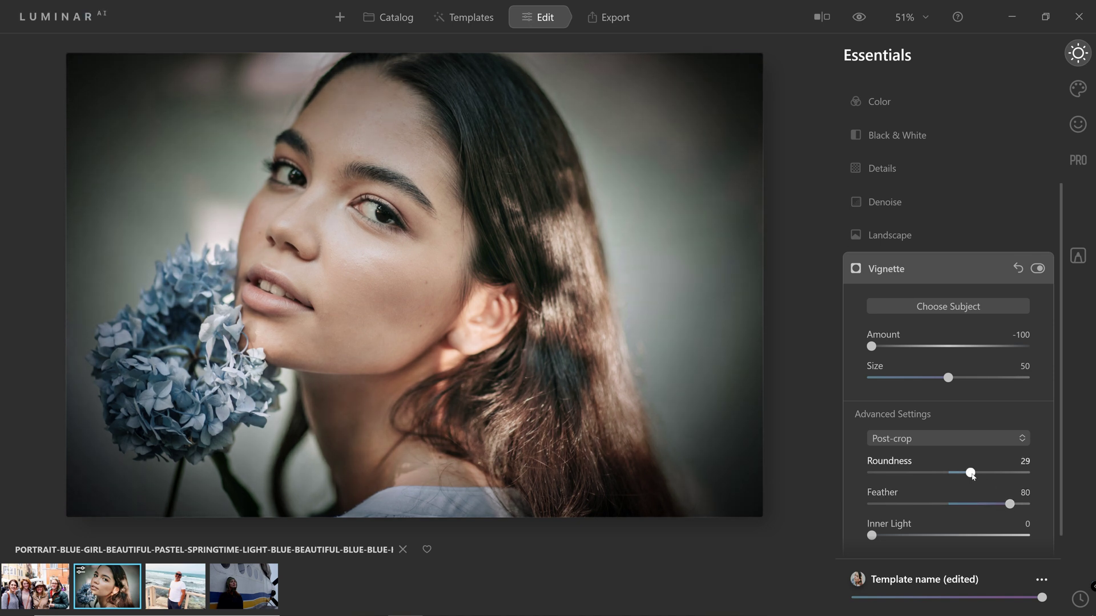
drag(969, 475, 995, 478)
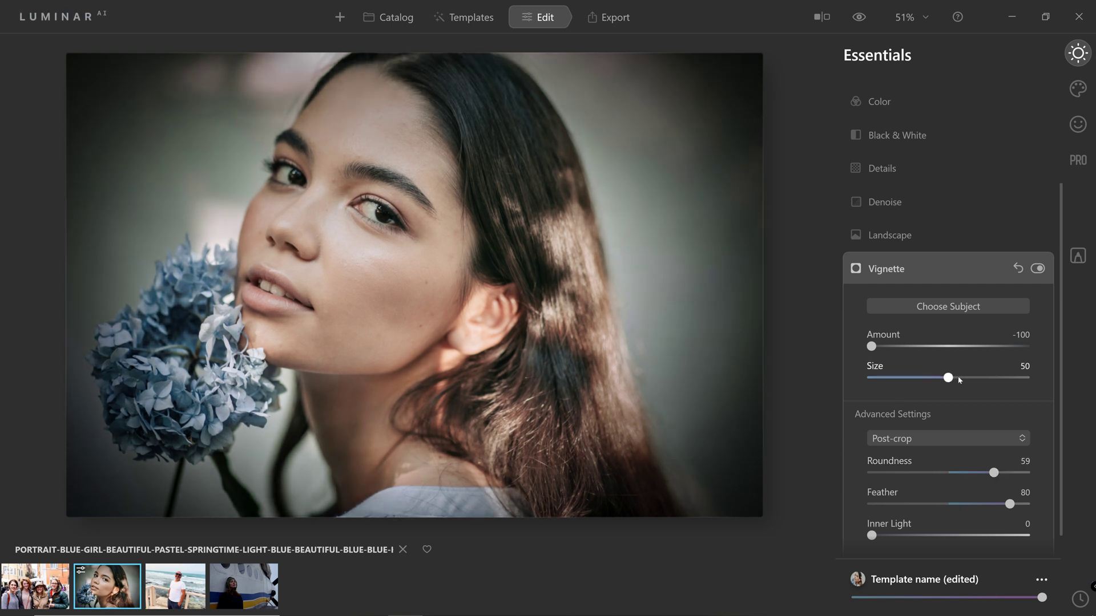
- Soften the vignette to an amount of -52, keeping Inner Light at 0, and compare the photo with its original
scroll(877, 534, down, 1)
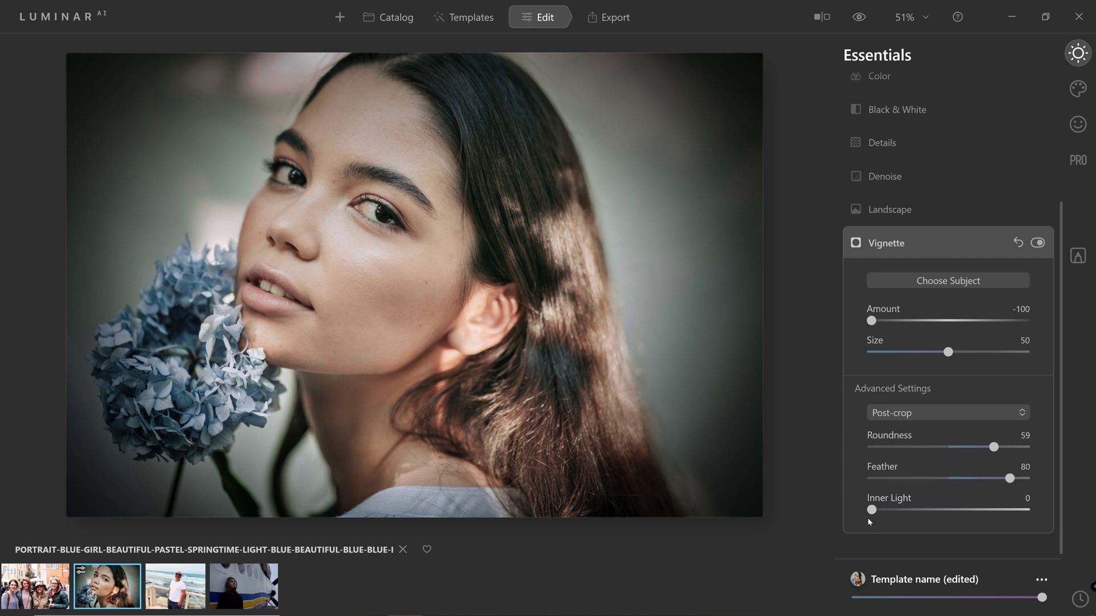
drag(871, 509, 848, 512)
scroll(879, 323, up, 3)
drag(871, 389, 907, 390)
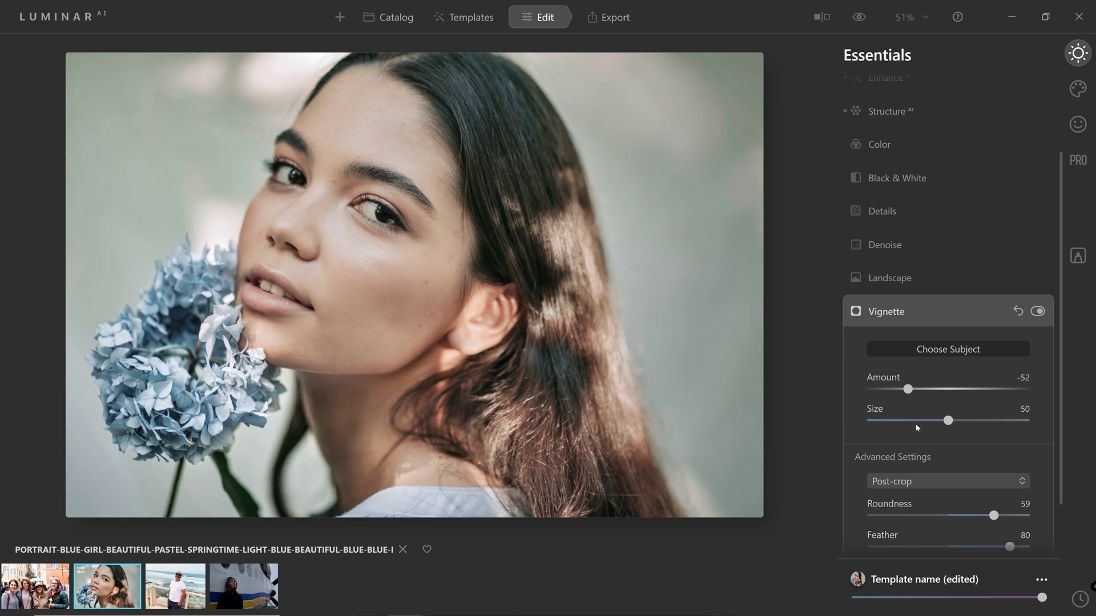
click(876, 312)
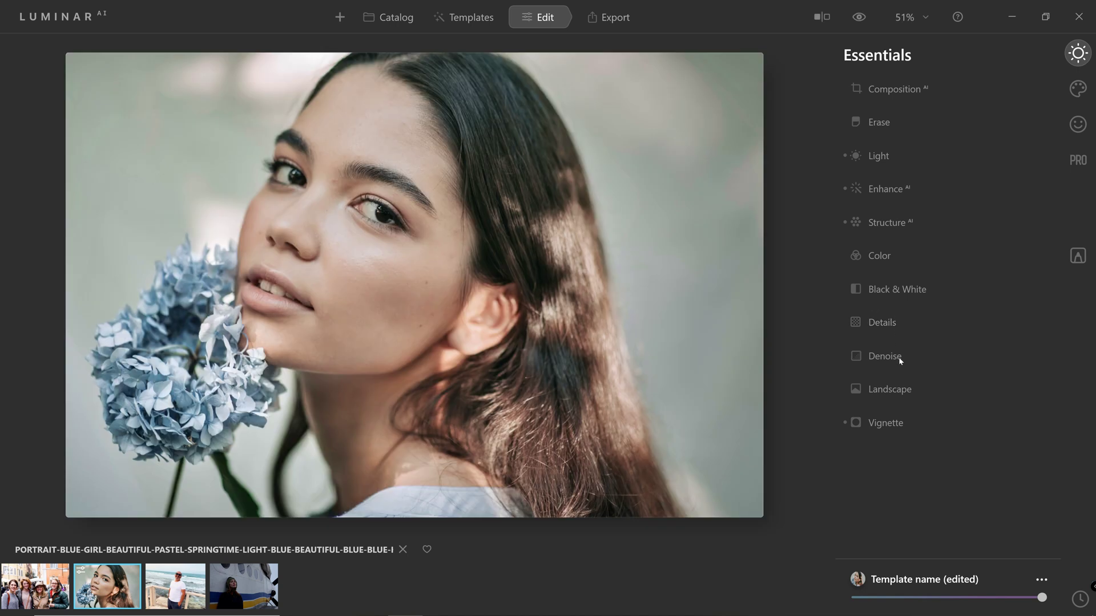
click(860, 17)
- Warm the photo slightly by raising the temperature in the Light adjustments
click(873, 157)
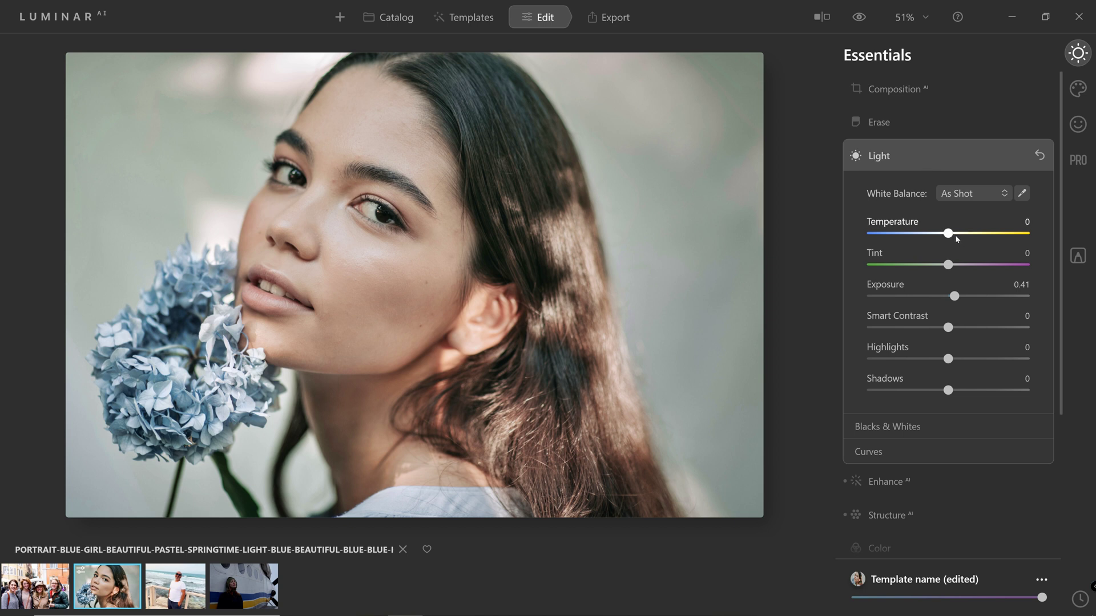
drag(953, 236, 957, 234)
click(1021, 156)
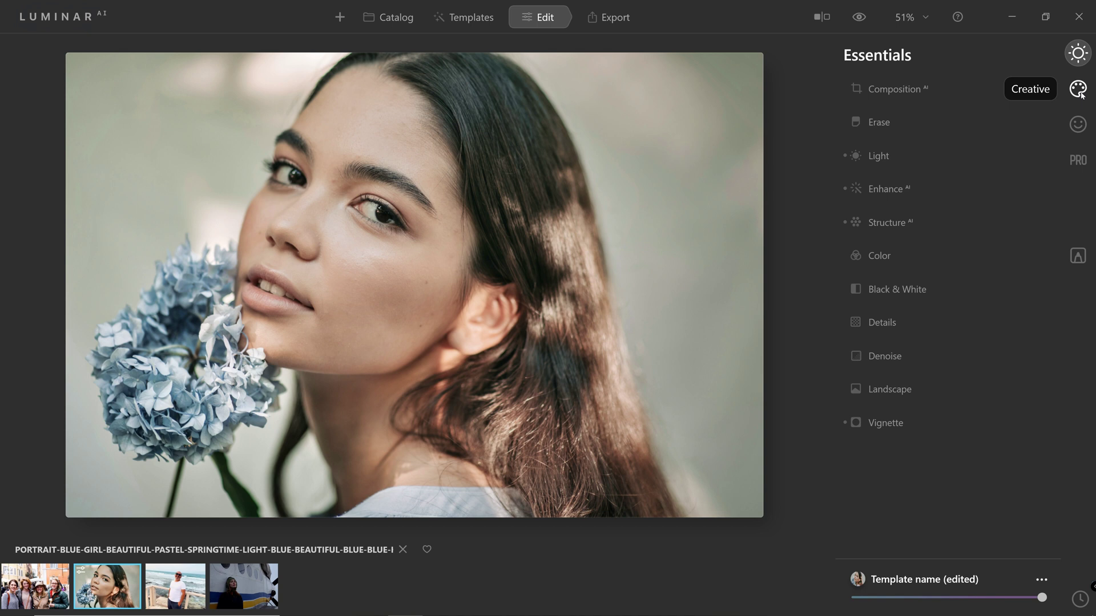
- Set the portrait's Face Light to 20, and try stronger Slim Face values such as 81 before returning Slim Face to 0
click(1080, 130)
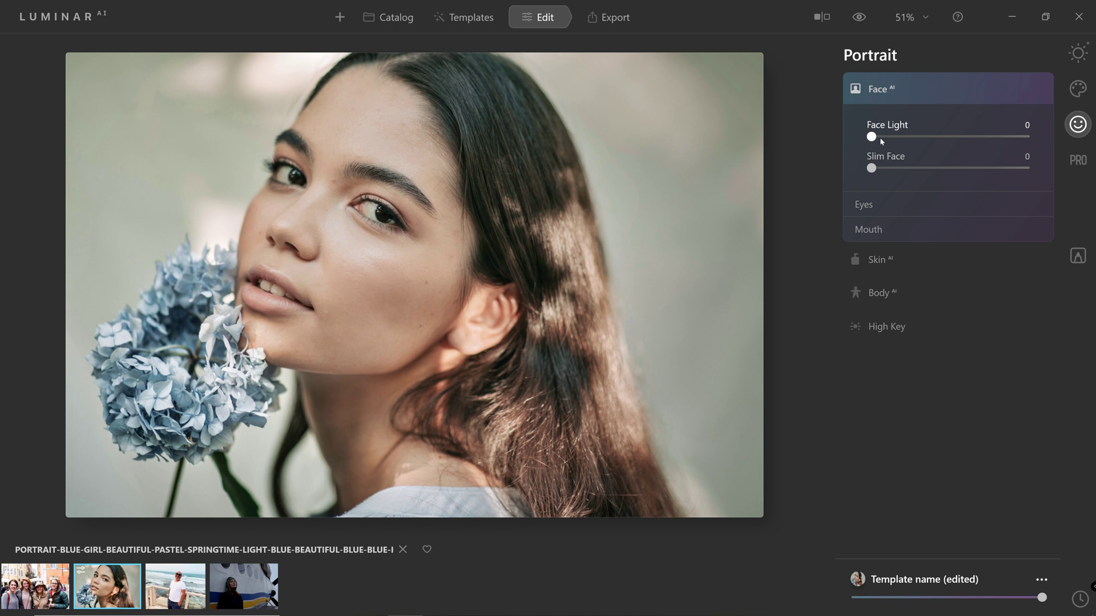
drag(876, 136, 902, 147)
drag(873, 169, 996, 169)
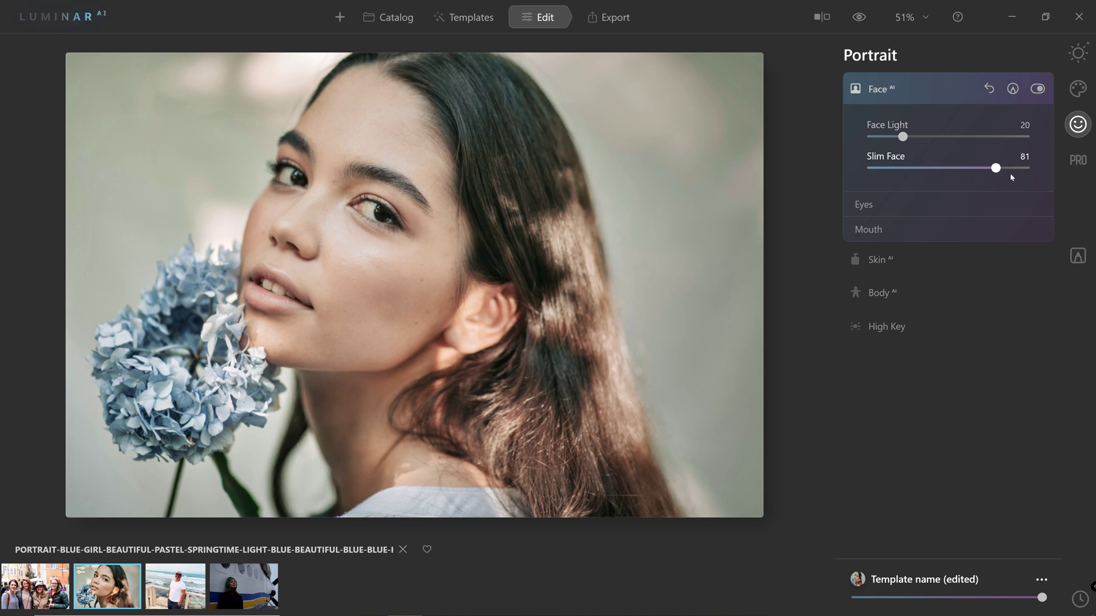
drag(1025, 168, 917, 169)
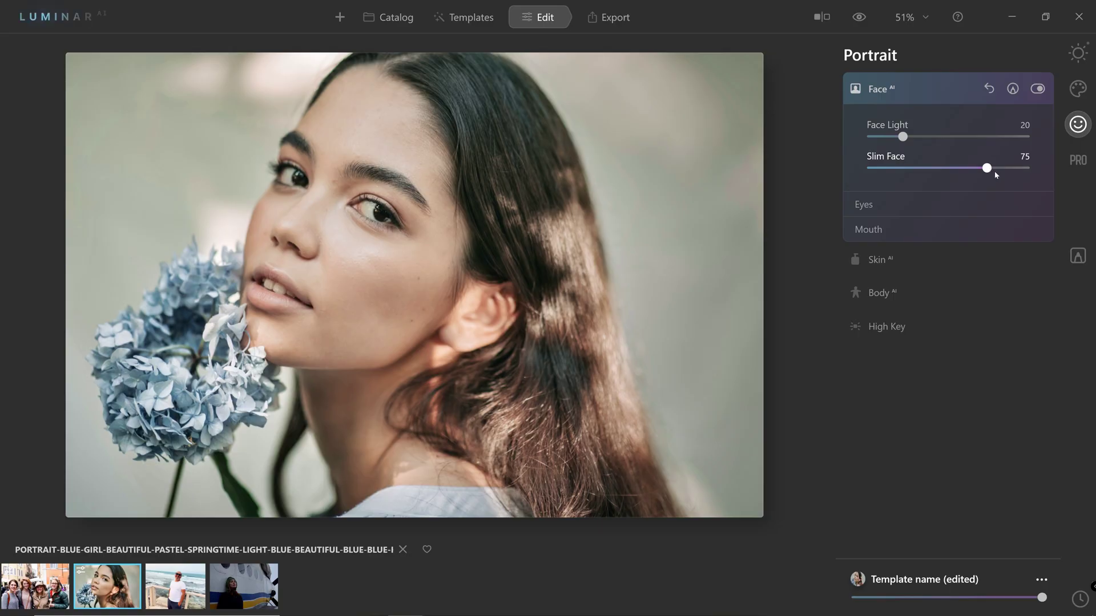
mouse_move(994, 170)
mouse_down()
mouse_move(1035, 170)
mouse_move(998, 170)
mouse_up()
click(869, 168)
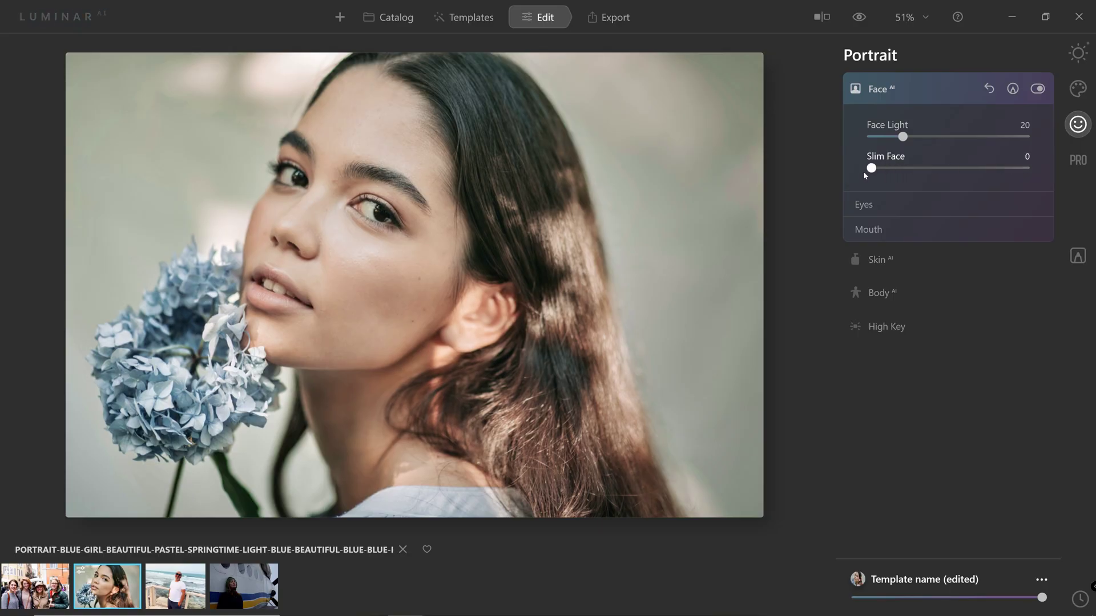
- Change the eye colour to Blue in the Face AI settings and set Iris Visibility to 51
click(874, 204)
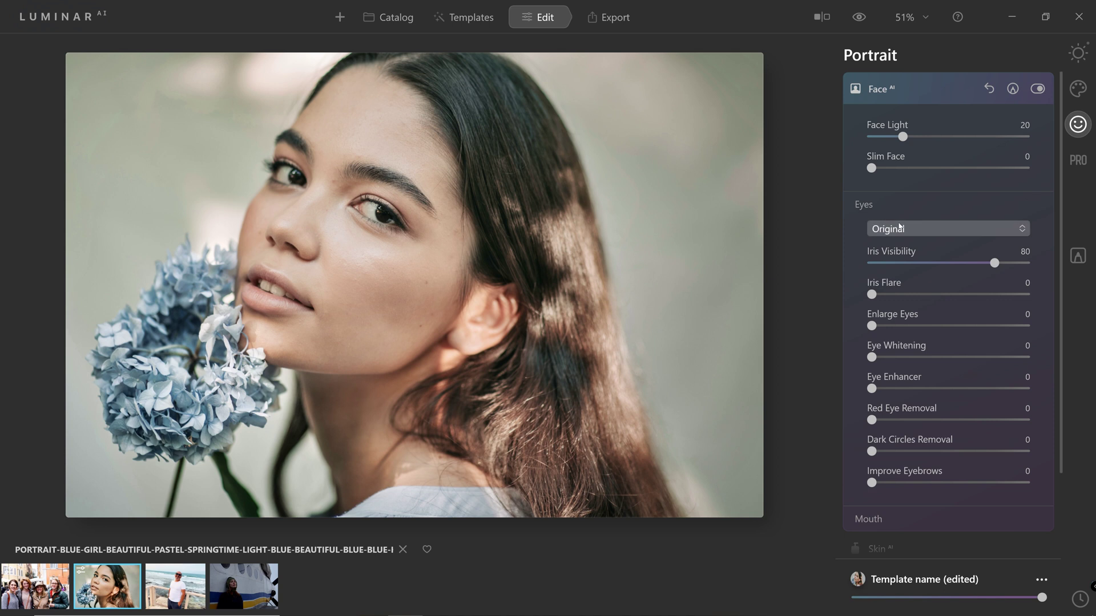
click(943, 229)
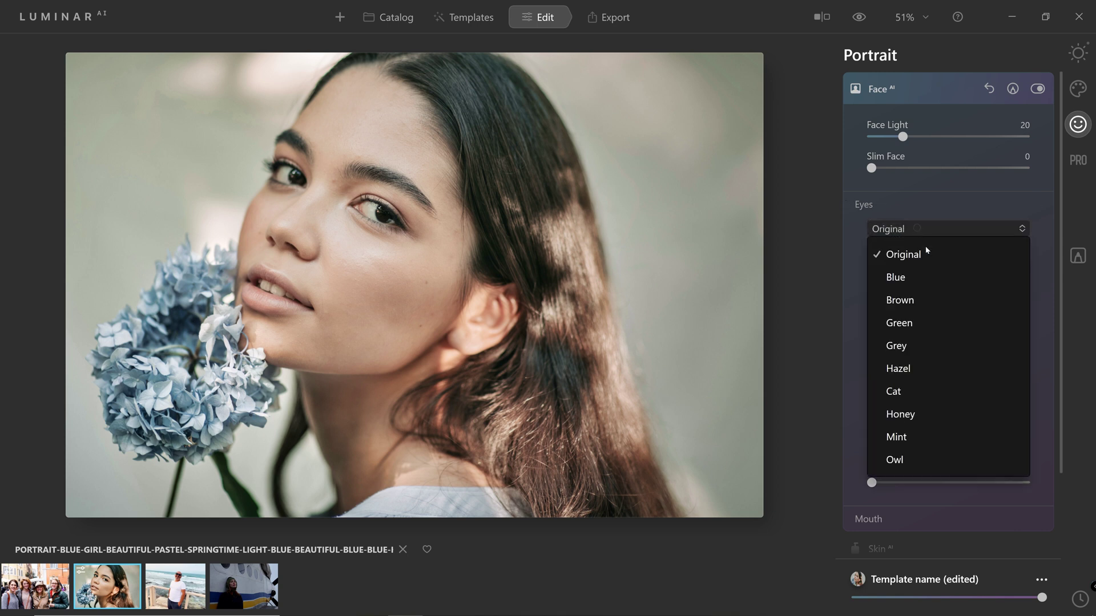
click(930, 284)
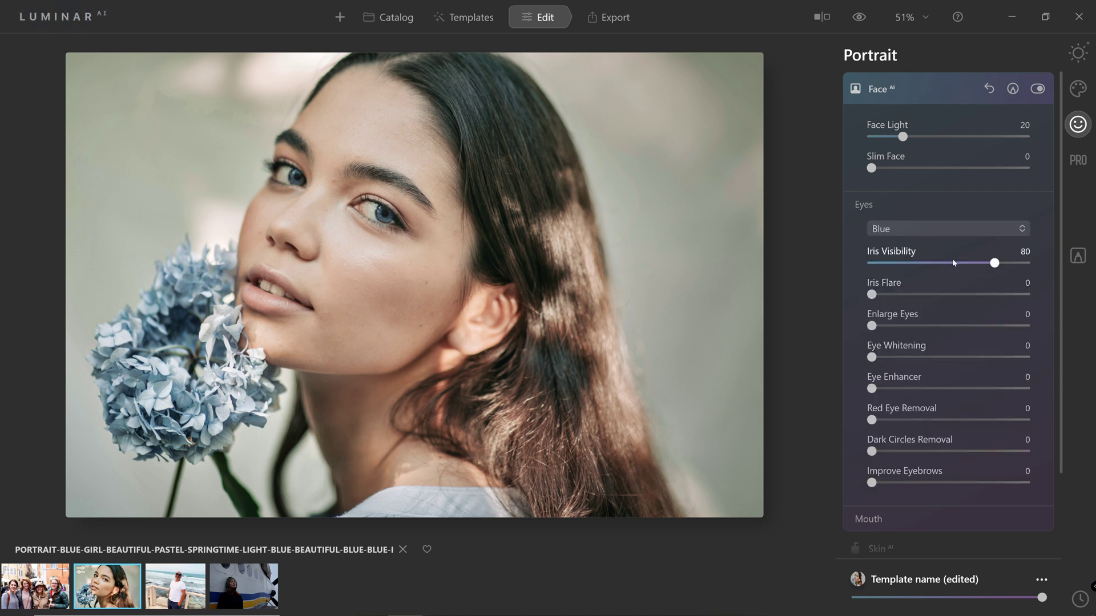
drag(1000, 264, 946, 273)
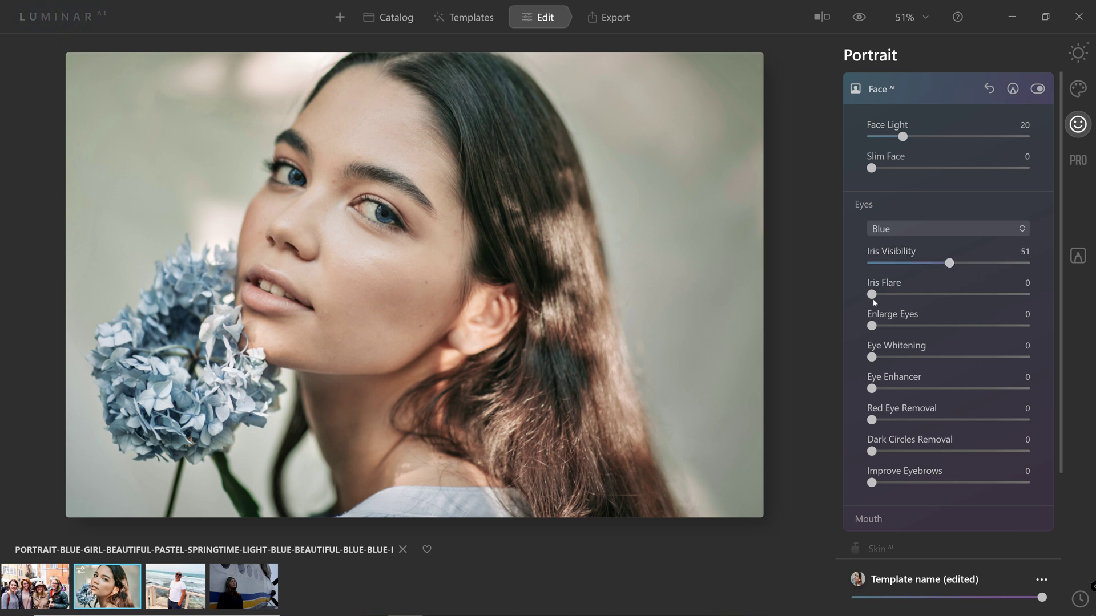
- Set Iris Flare to 27 and Enlarge Eyes to 100 for the portrait
drag(874, 296, 934, 293)
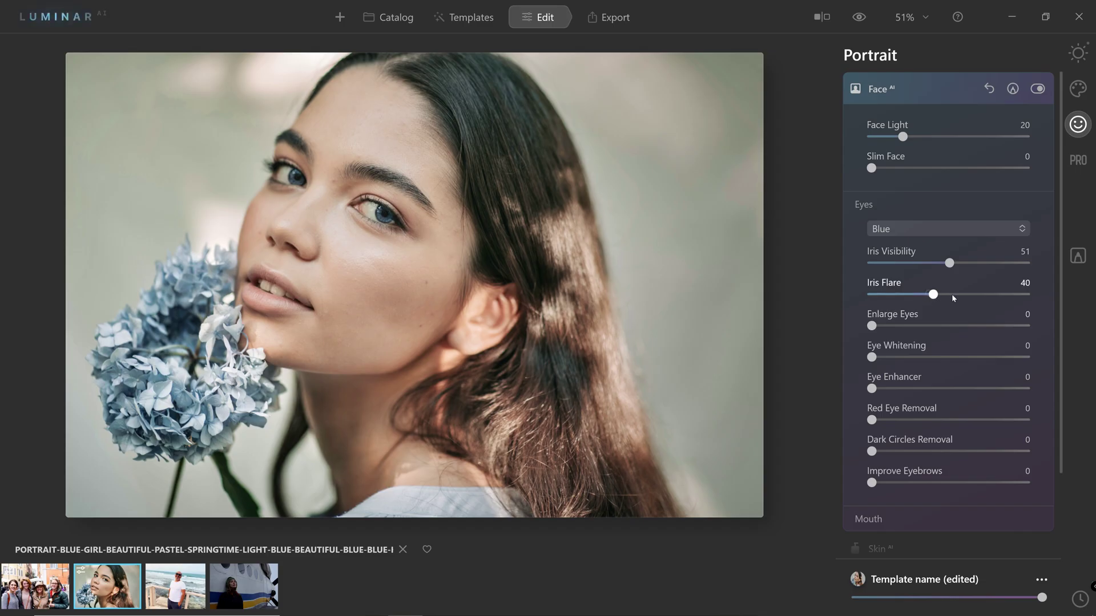
drag(952, 296, 914, 296)
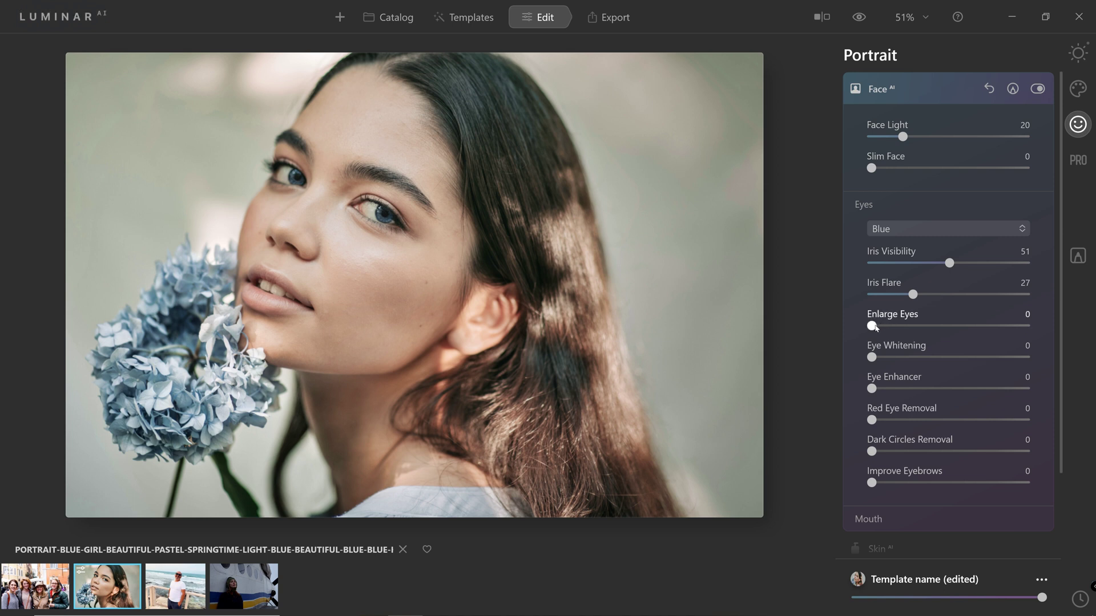
drag(872, 326, 1038, 330)
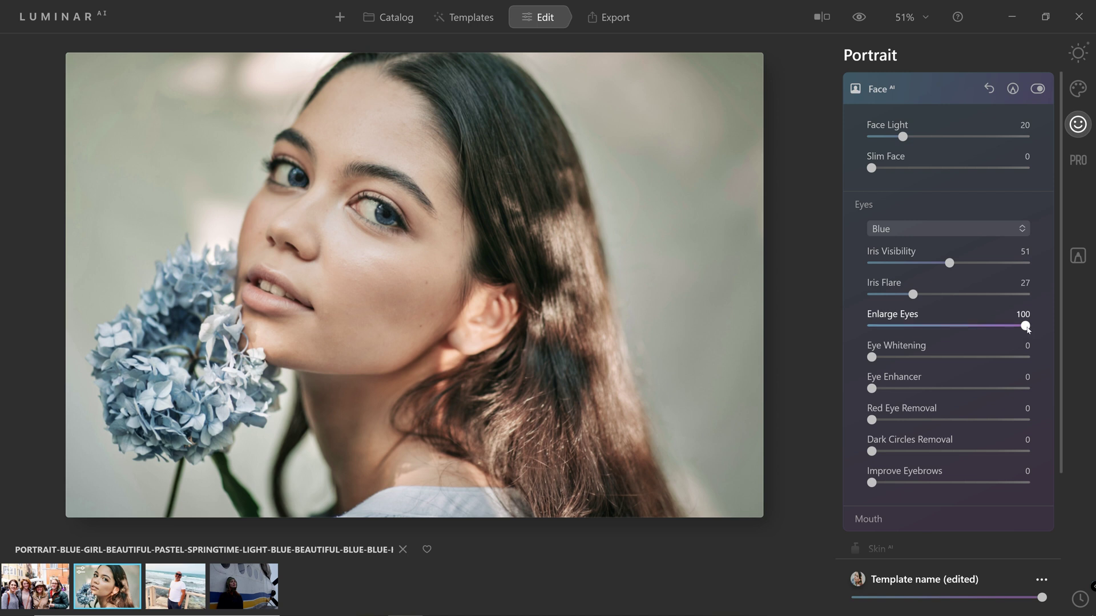
- Reset Enlarge Eyes to 0 and set Eye Whitening to 32 in the Face AI settings
double_click(1025, 326)
drag(875, 361, 895, 358)
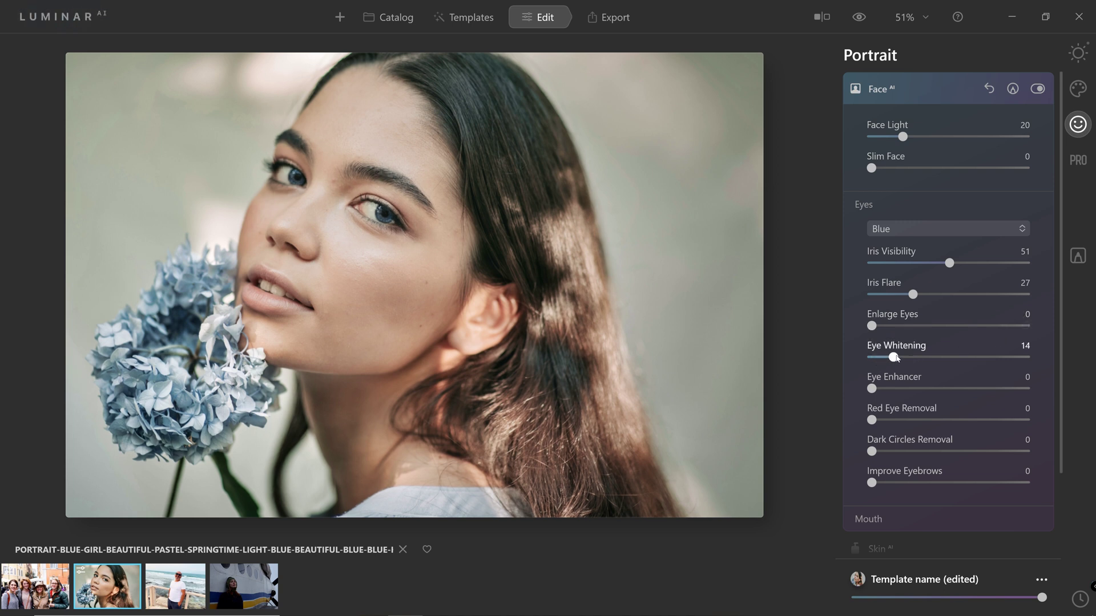
drag(894, 359, 881, 358)
drag(911, 365, 841, 362)
drag(873, 358, 924, 359)
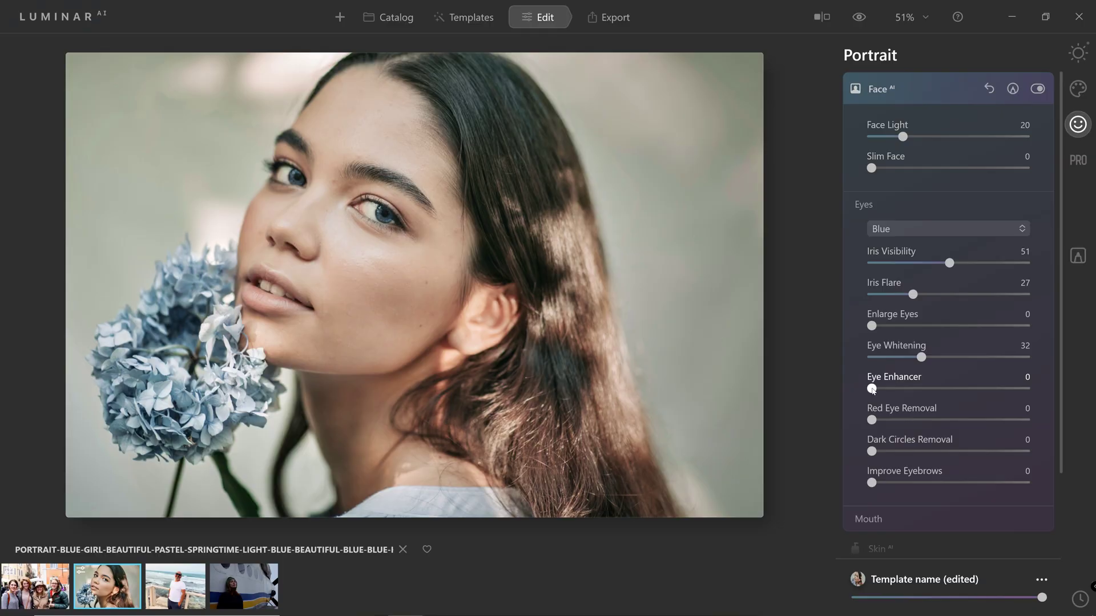
- Refine the eyes with Eye Enhancer 55, Iris Visibility 43, Dark Circles Removal 87 and Improve Eyebrows 48
drag(872, 389, 927, 390)
drag(949, 264, 936, 269)
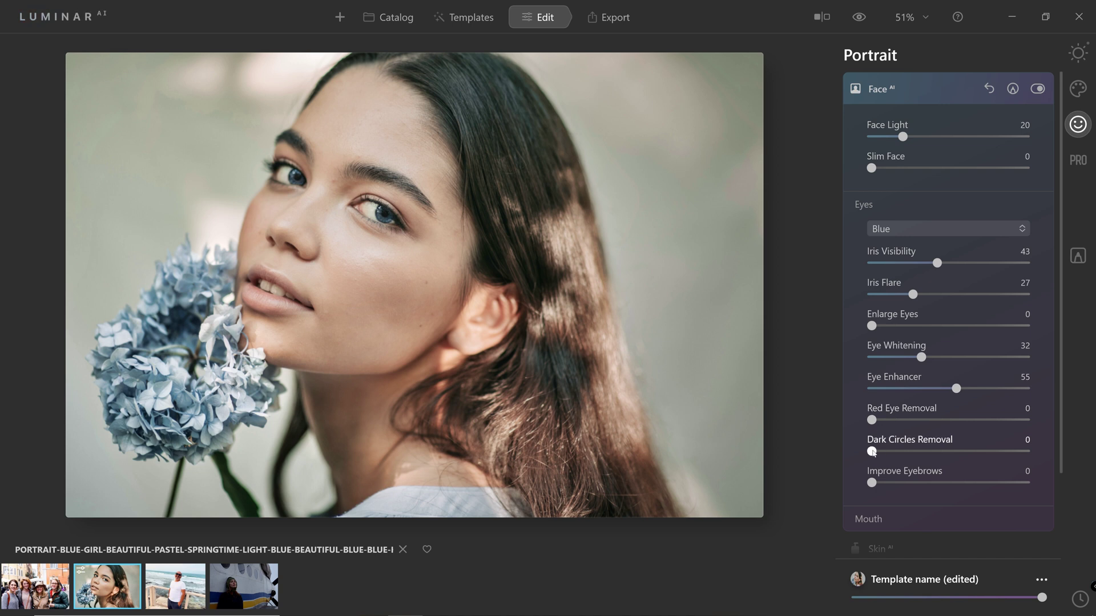
drag(872, 452, 1006, 470)
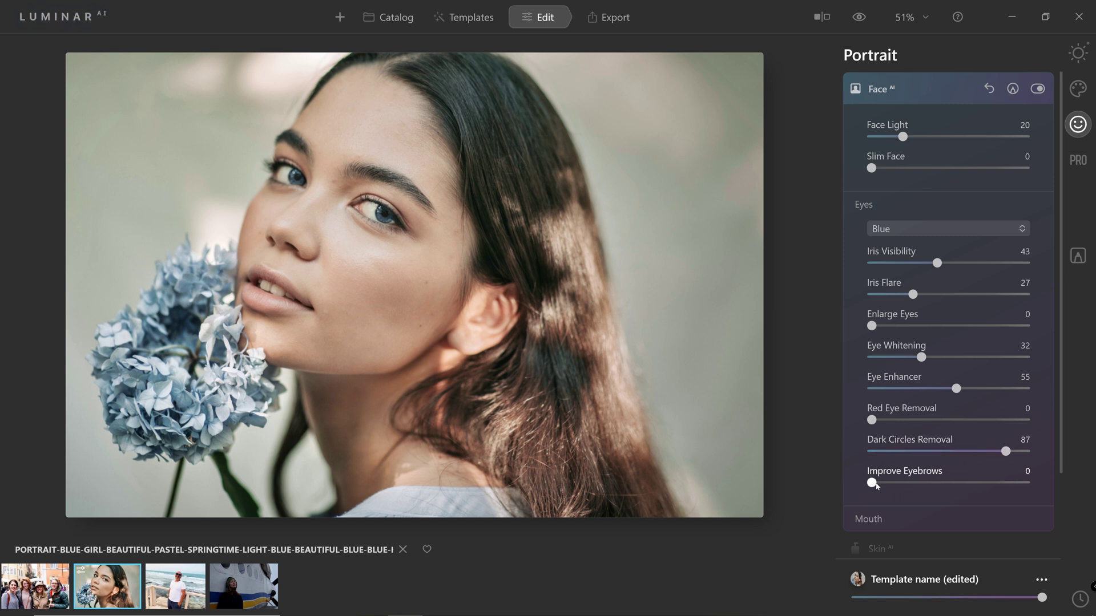
drag(878, 484, 948, 484)
- Adjust the mouth with Lips Saturation 76, Lips Redness 41, Lips Darkening 59 and Teeth Whitening 97
click(870, 520)
scroll(890, 497, down, 2)
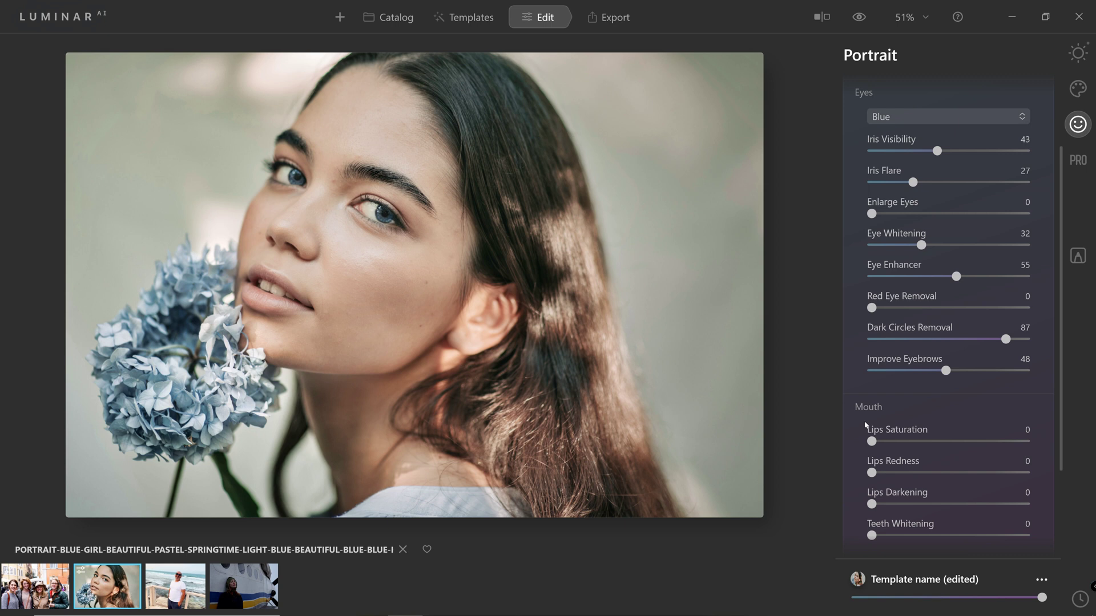
scroll(868, 432, down, 2)
drag(873, 341, 989, 351)
drag(877, 371, 960, 403)
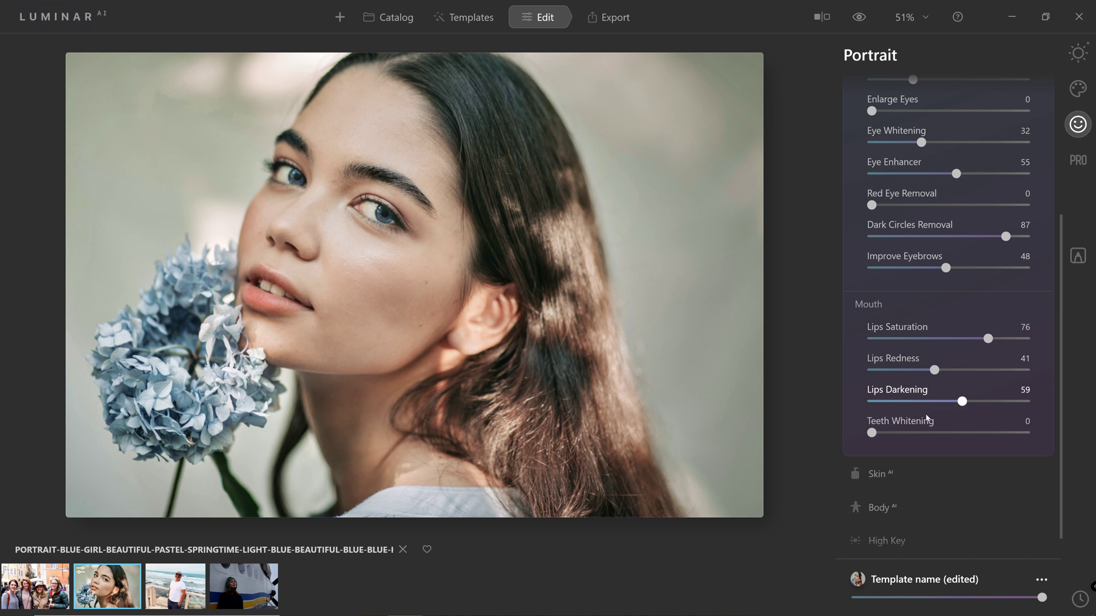
drag(881, 433, 941, 428)
drag(985, 427, 1021, 433)
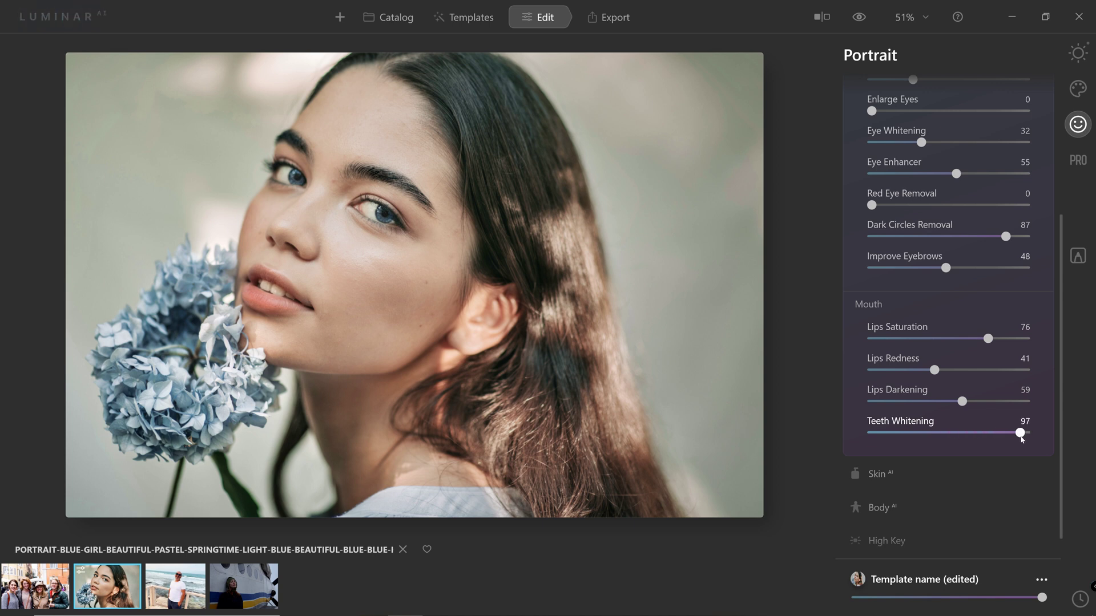
- Collapse the Face AI settings and compare the retouched portrait with the original photo
scroll(877, 440, up, 4)
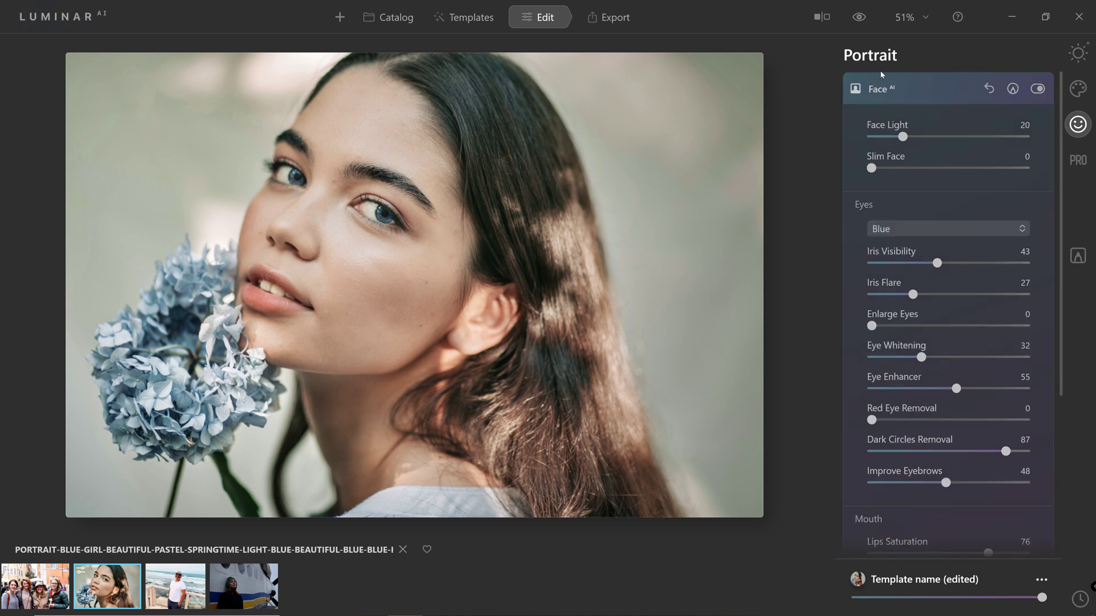
click(911, 94)
click(860, 17)
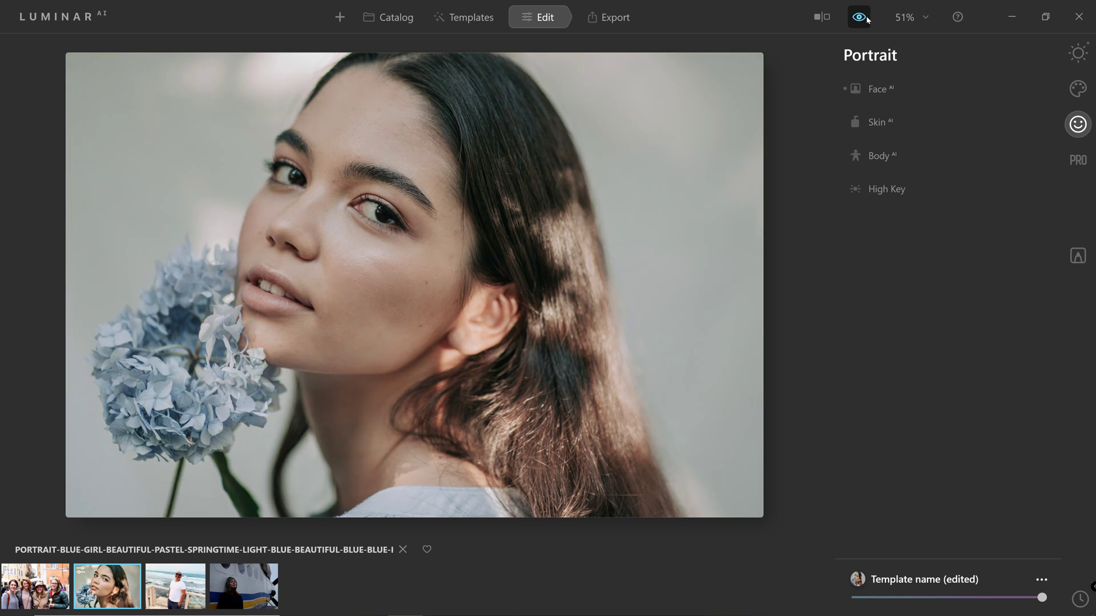
click(866, 19)
click(866, 19)
click(866, 20)
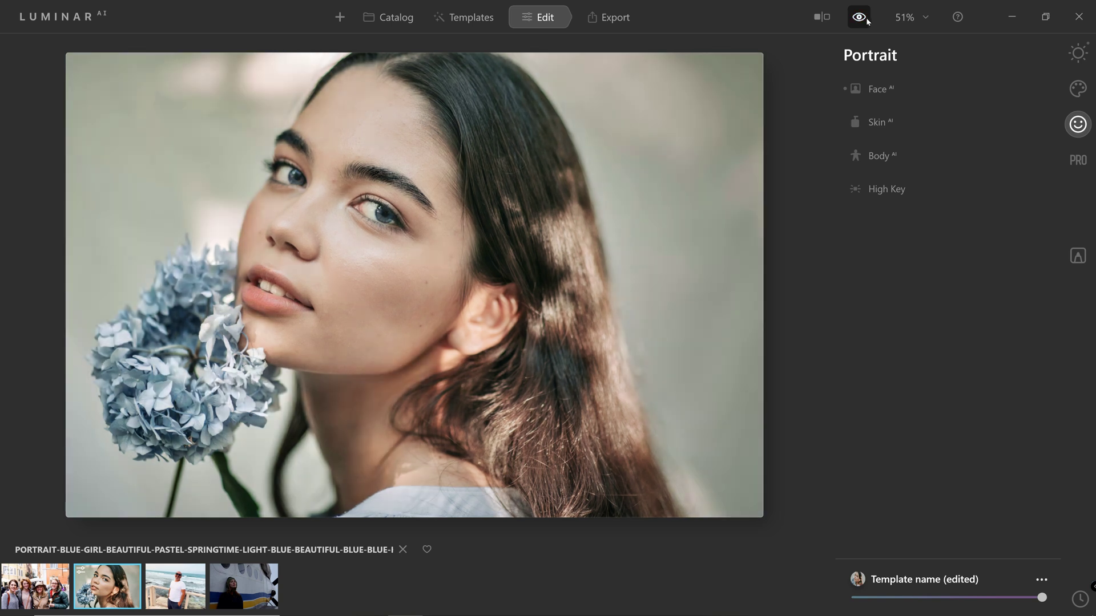
- Lower Iris Visibility to 24 in the Face AI settings and compare the portrait with the original
click(883, 90)
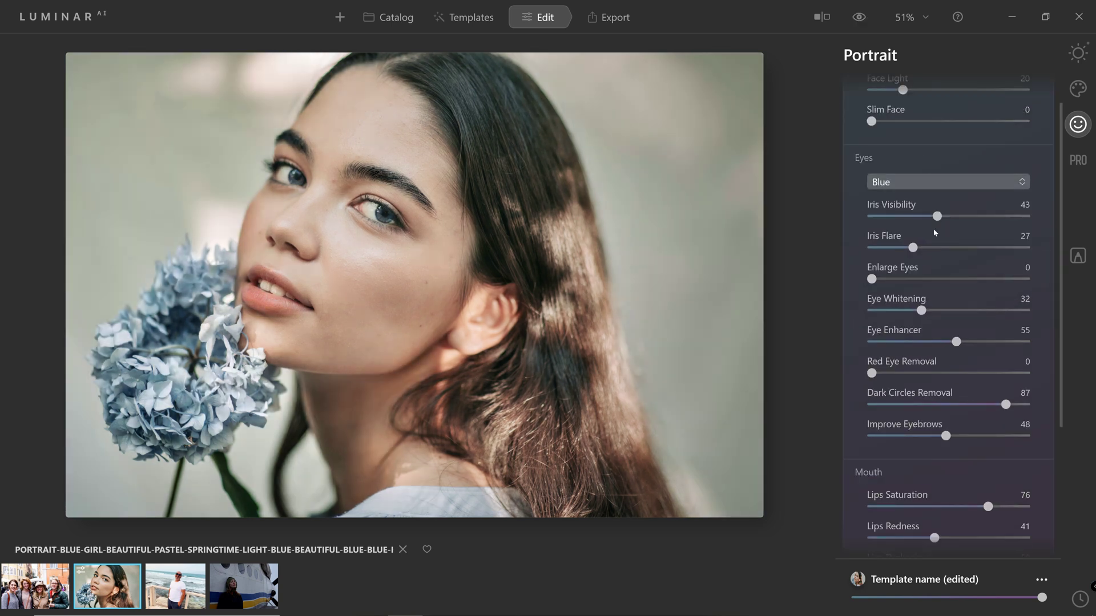
drag(932, 218, 909, 218)
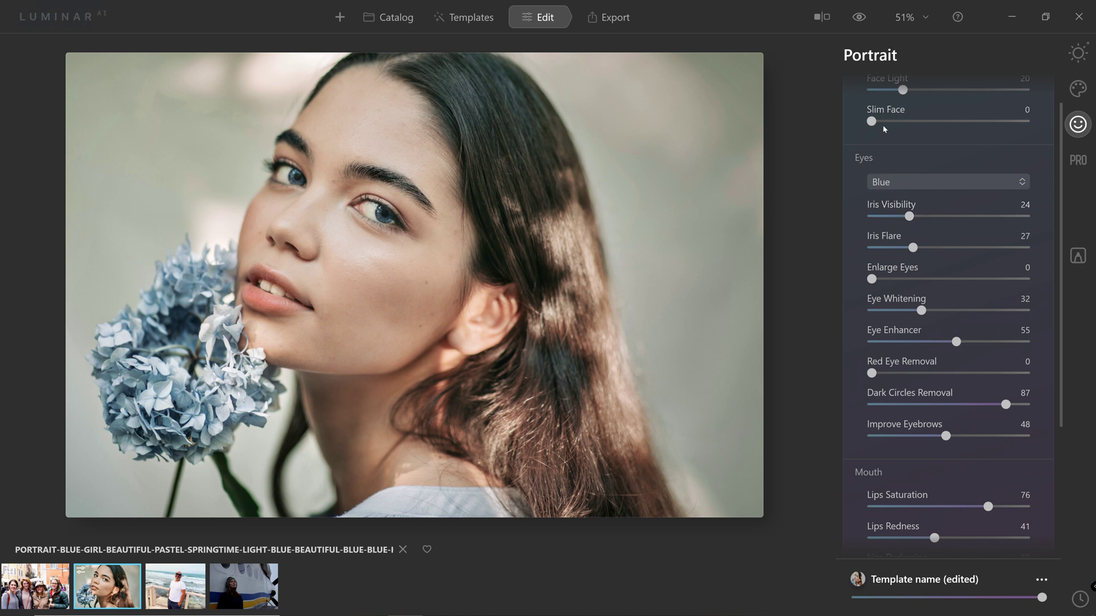
click(860, 18)
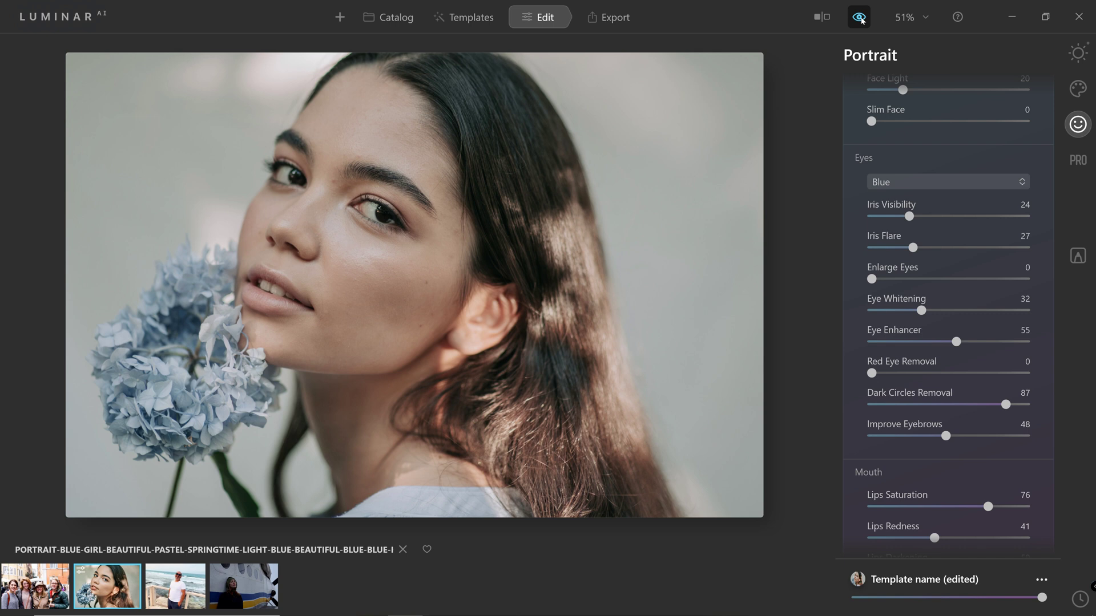
click(860, 18)
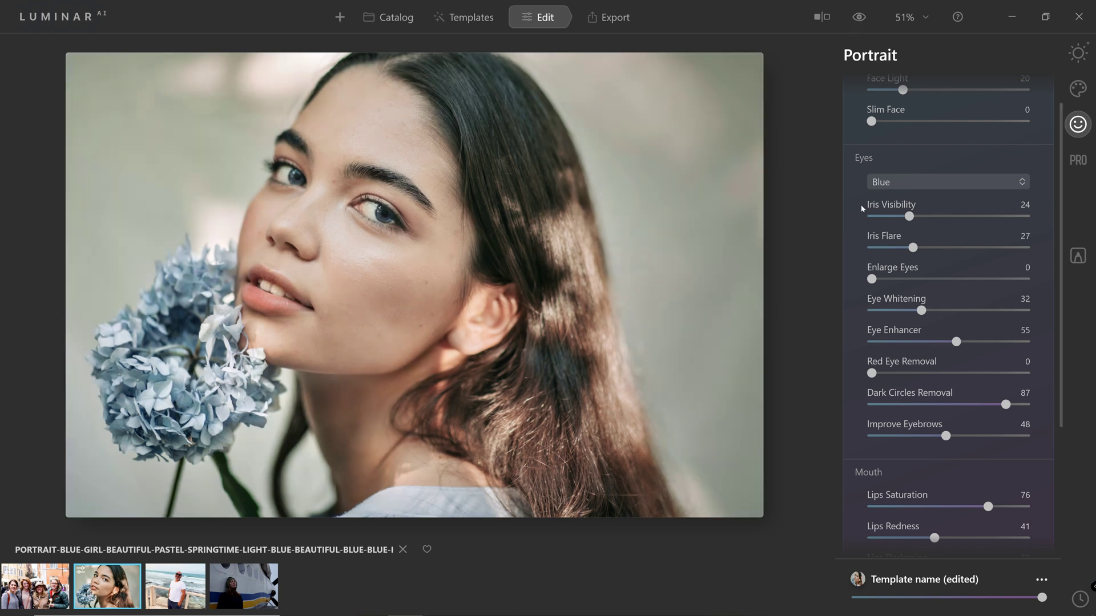
scroll(895, 162, up, 1)
click(881, 92)
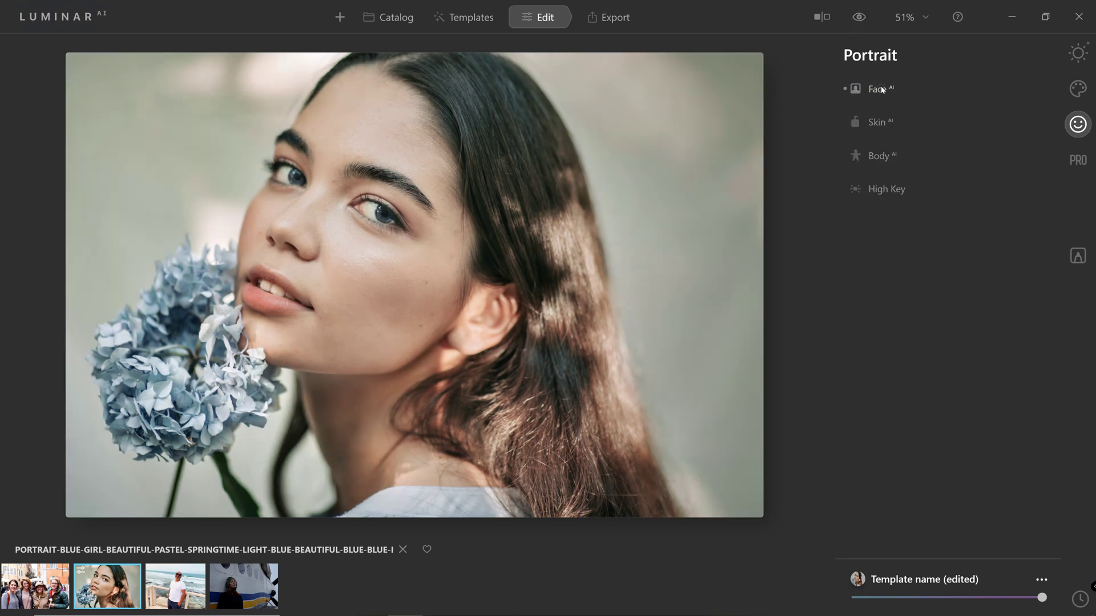
- Smooth the skin with Skin AI, comparing an Amount of 100 with the original before setting it to 76
click(878, 124)
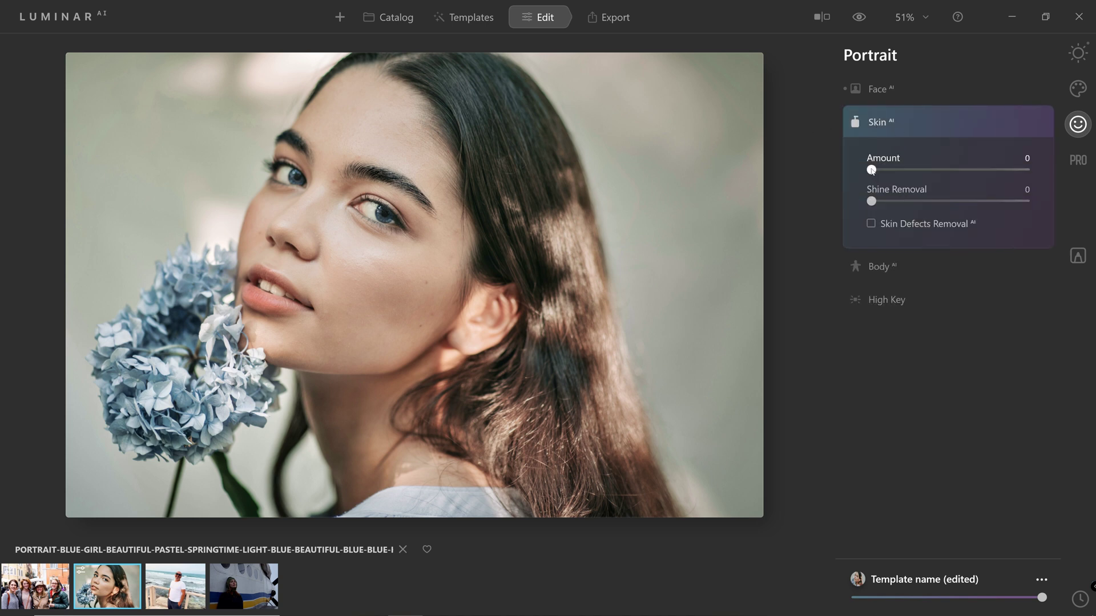
drag(871, 169, 1016, 178)
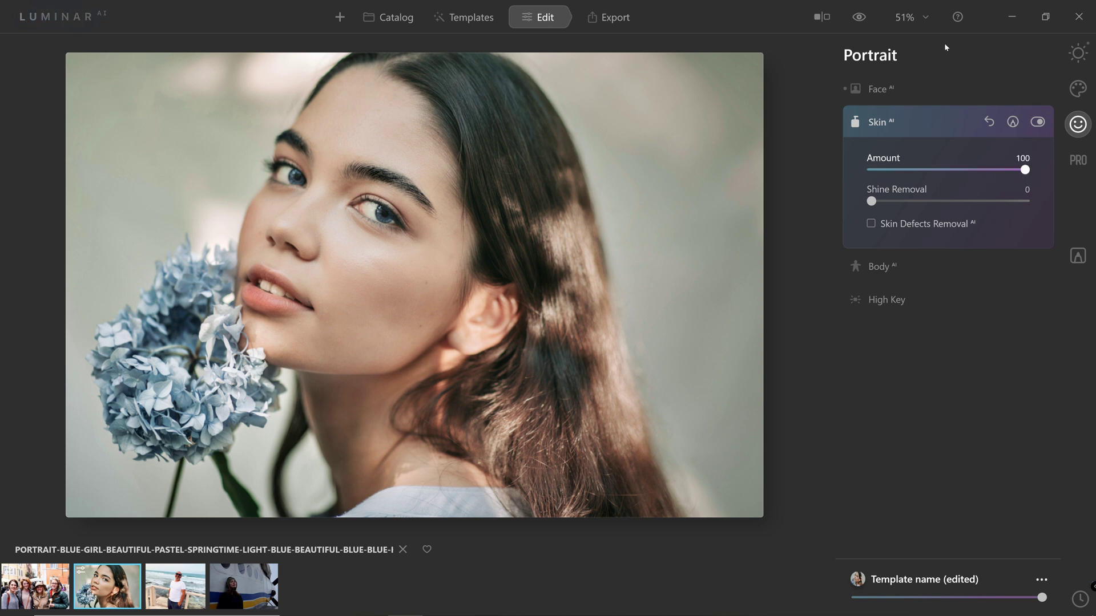
click(860, 17)
click(862, 17)
click(862, 18)
click(862, 17)
drag(1026, 171, 982, 177)
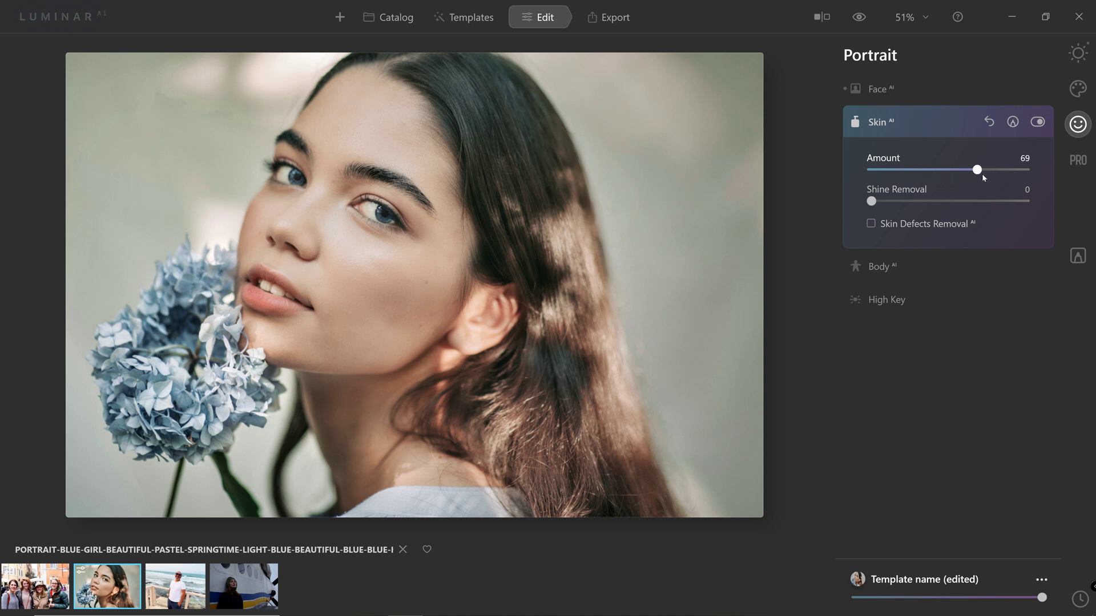
- Erase the Skin AI effect from the forehead with a painted mask and compare with Skin AI switched off
click(1011, 123)
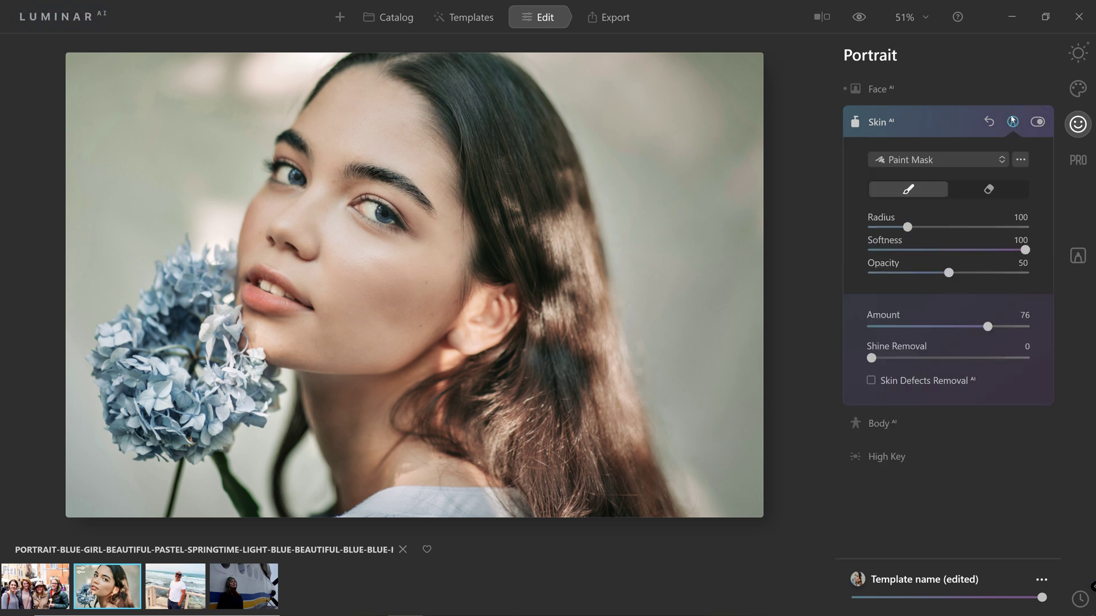
click(990, 192)
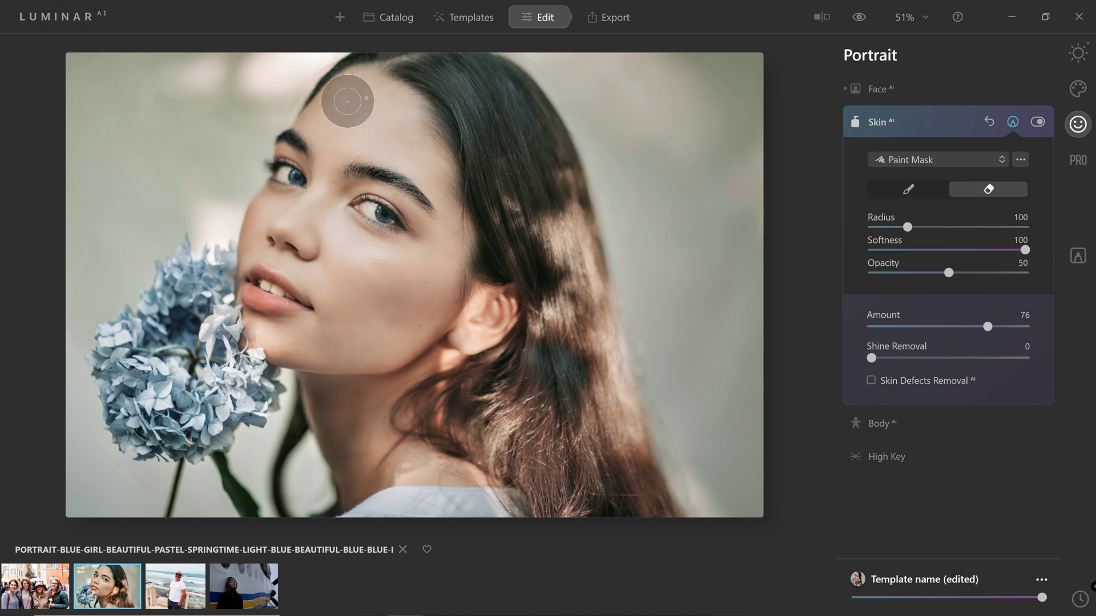
mouse_move(342, 126)
mouse_down()
mouse_move(408, 155)
mouse_move(478, 200)
mouse_move(330, 108)
mouse_move(326, 124)
mouse_move(421, 156)
mouse_move(375, 121)
mouse_move(447, 156)
mouse_move(373, 139)
mouse_move(415, 149)
mouse_move(402, 151)
mouse_move(411, 151)
mouse_move(340, 104)
mouse_move(399, 125)
mouse_move(341, 114)
mouse_move(439, 159)
mouse_move(333, 111)
mouse_move(399, 131)
mouse_move(376, 105)
mouse_move(367, 118)
mouse_move(414, 126)
mouse_move(352, 113)
mouse_move(410, 154)
mouse_move(391, 127)
mouse_move(422, 148)
mouse_move(376, 127)
mouse_move(344, 135)
mouse_move(340, 119)
mouse_move(396, 109)
mouse_move(343, 117)
mouse_up()
click(1037, 121)
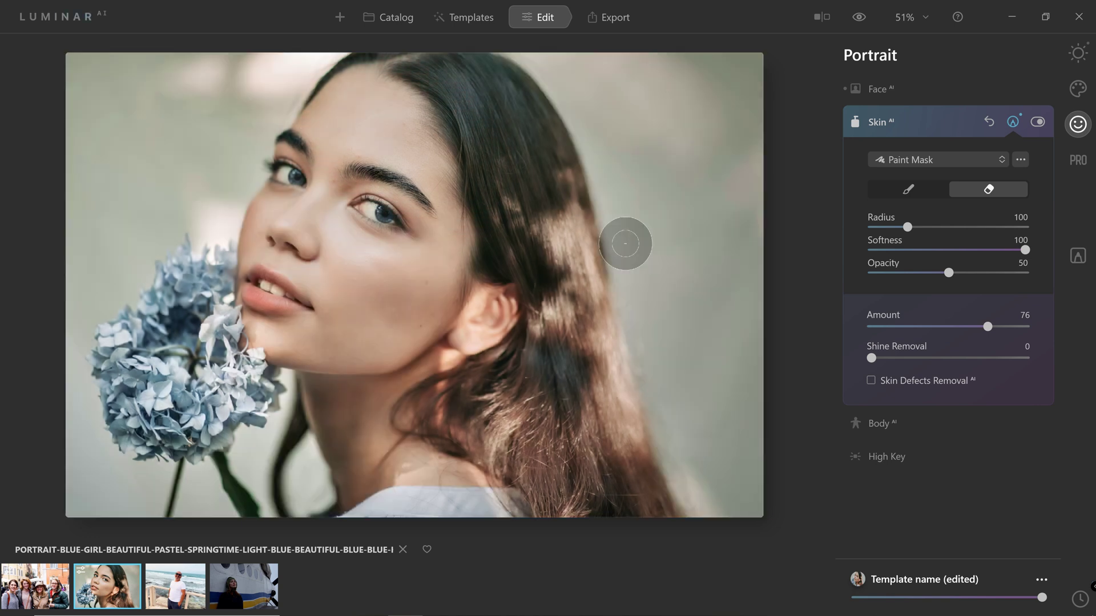
click(1038, 121)
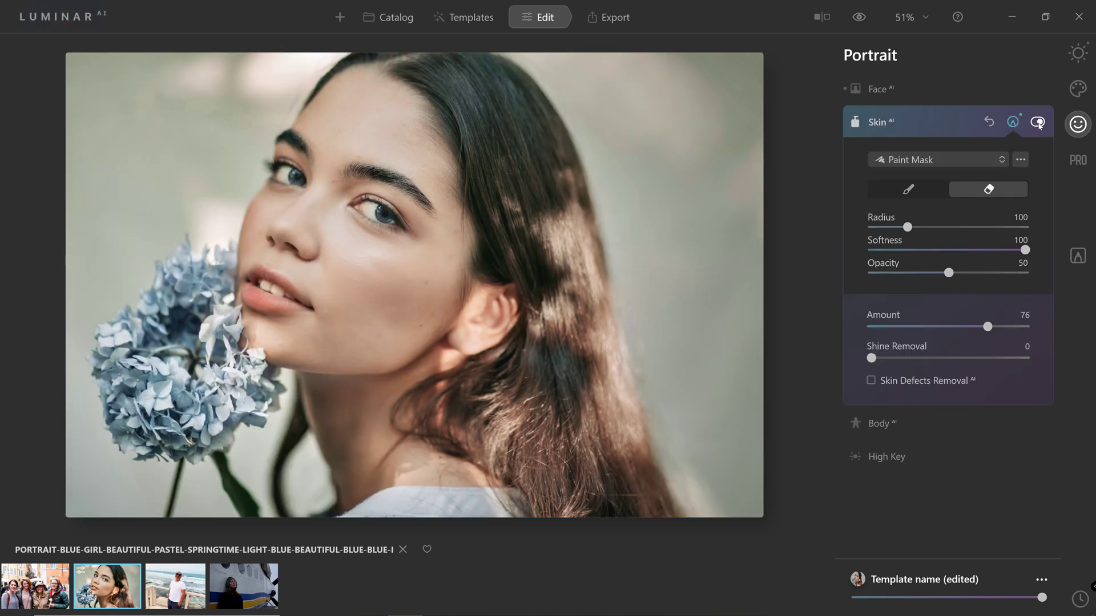
click(1037, 122)
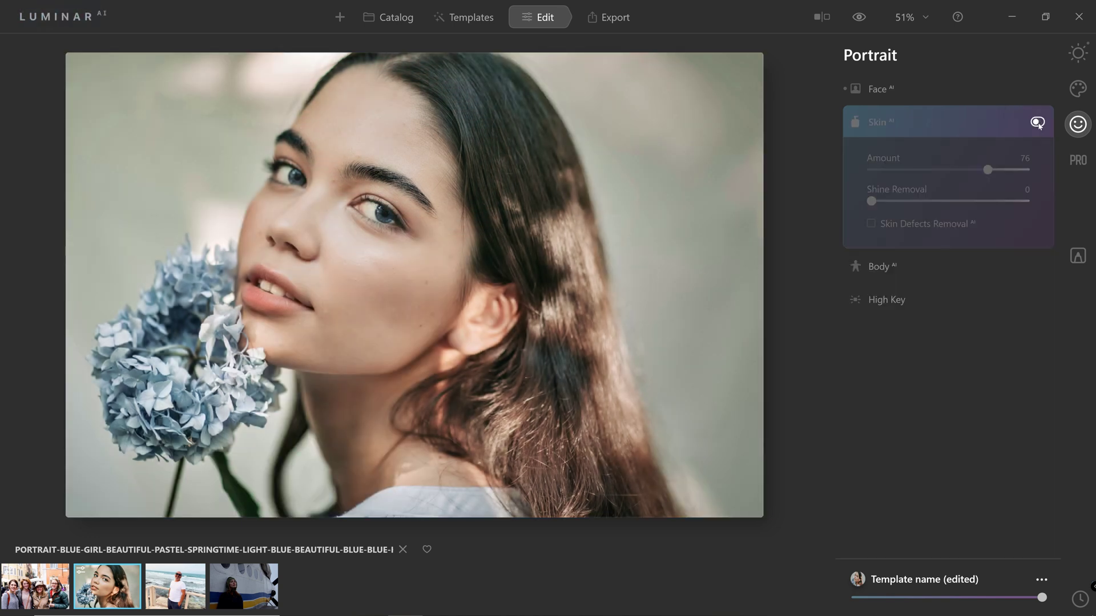
click(1037, 122)
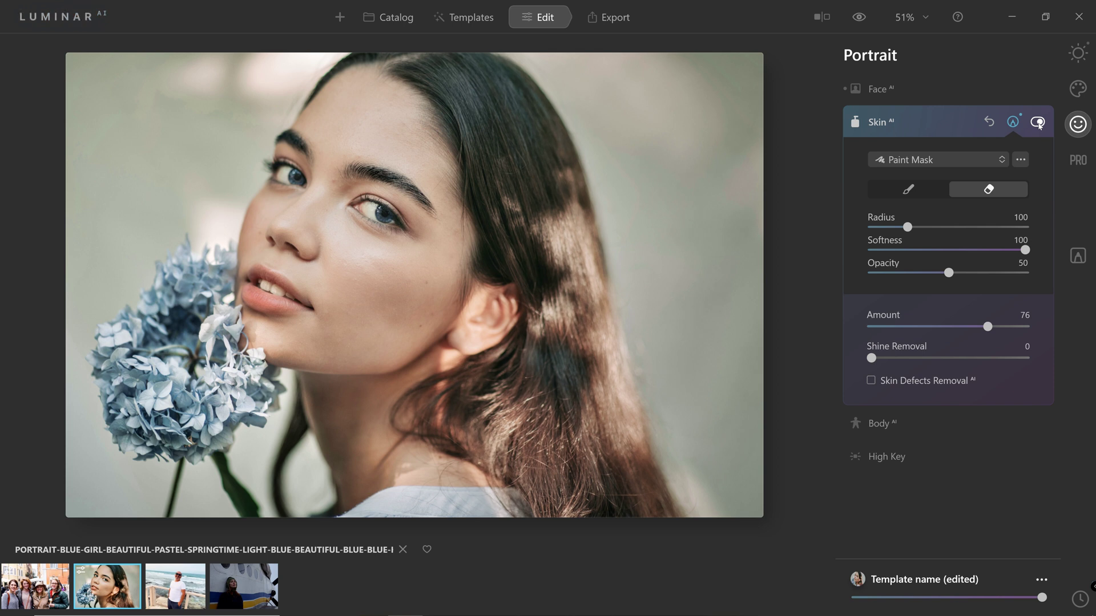
- Clear the Skin AI paint mask and brush the effect over the face
click(1020, 159)
click(1047, 186)
click(1019, 164)
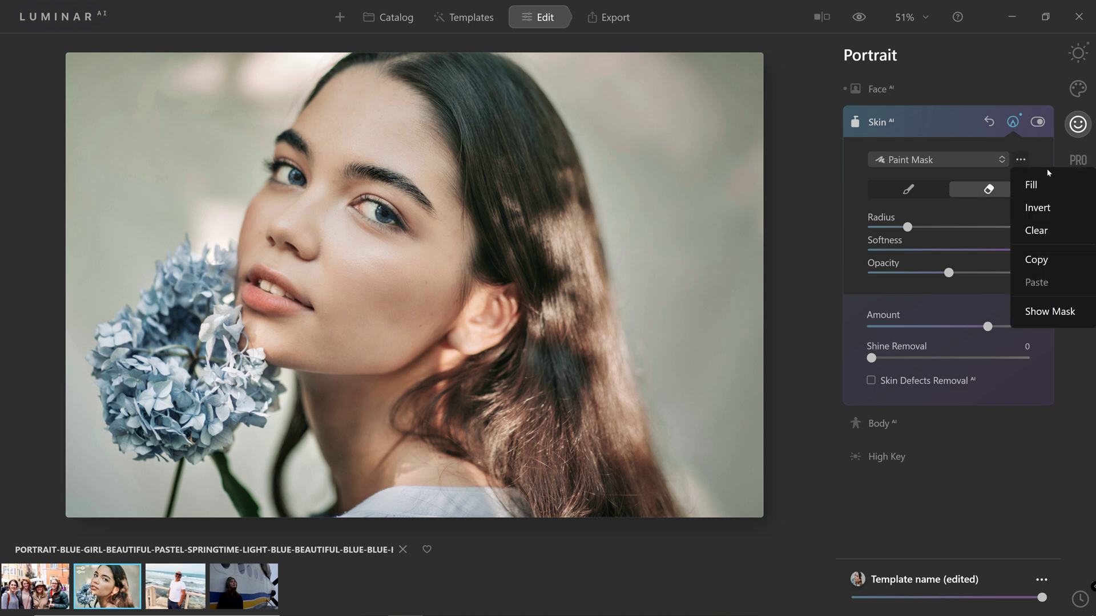
click(1063, 237)
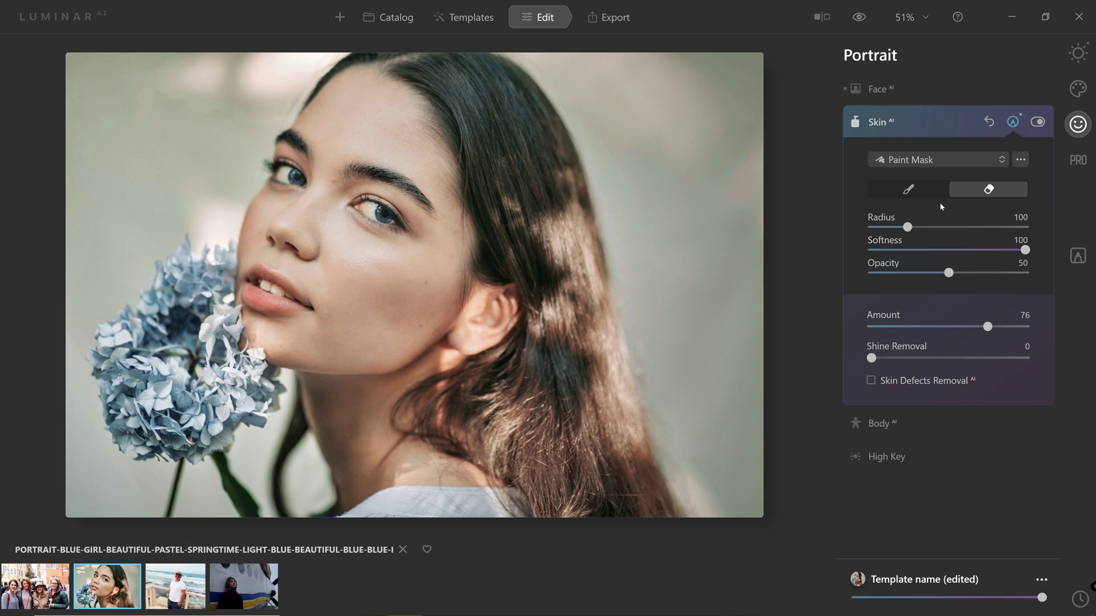
click(908, 189)
mouse_move(324, 230)
mouse_down()
mouse_move(267, 272)
mouse_move(274, 240)
mouse_move(265, 241)
mouse_move(306, 323)
mouse_move(434, 295)
mouse_move(402, 283)
mouse_move(365, 320)
mouse_move(400, 332)
mouse_move(428, 195)
mouse_move(361, 109)
mouse_move(363, 149)
mouse_move(344, 146)
mouse_move(389, 135)
mouse_move(435, 182)
mouse_up()
- Fill the entire Skin AI mask and set Amount to 42, comparing the result with Skin AI switched off
click(1020, 159)
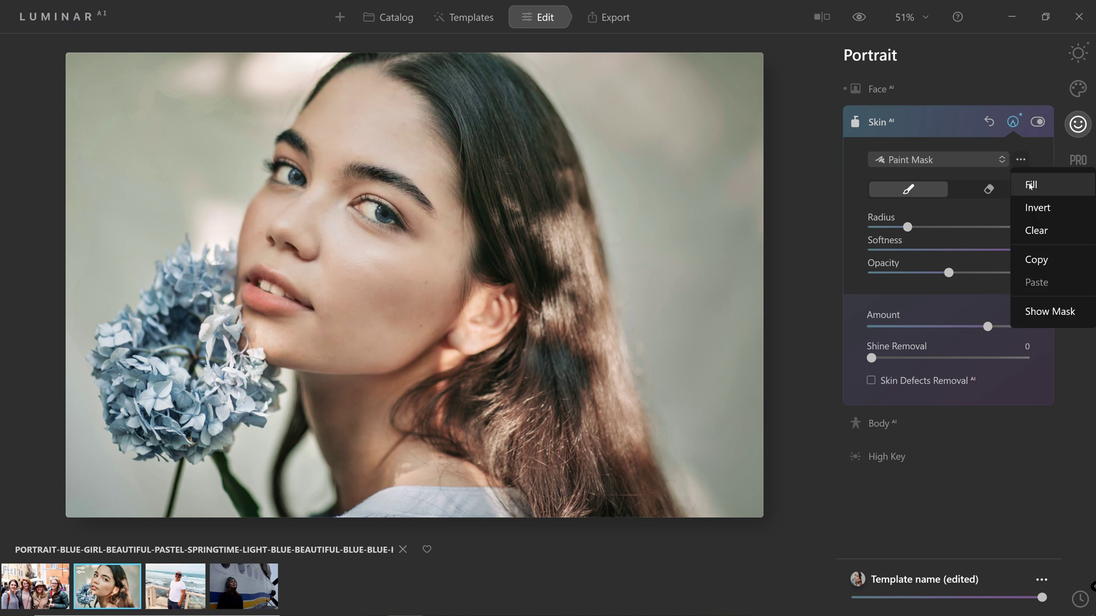
click(1030, 185)
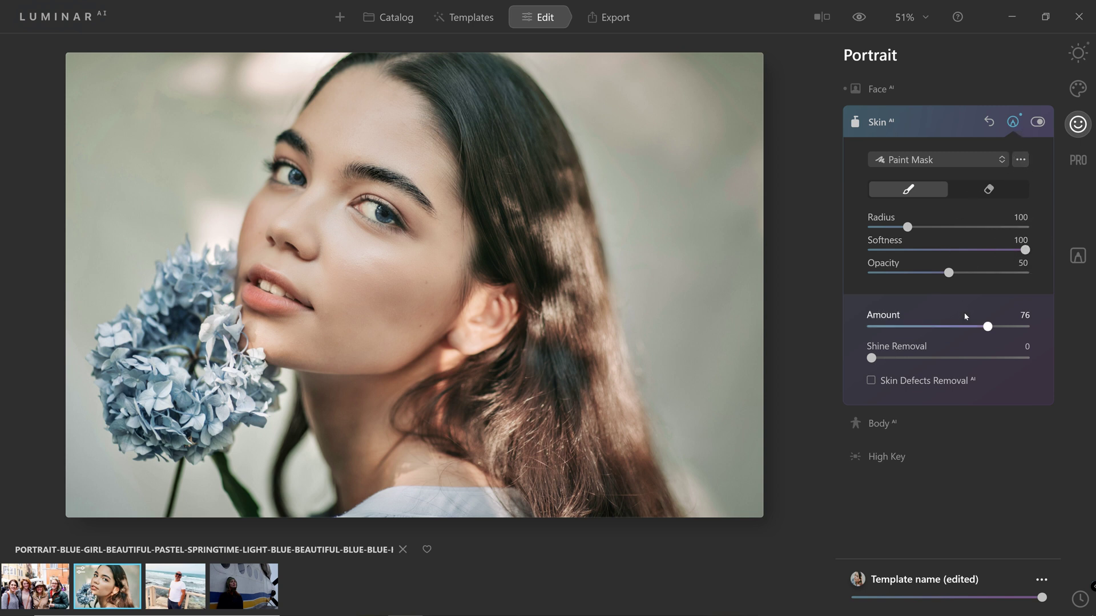
drag(985, 329, 935, 328)
click(1037, 125)
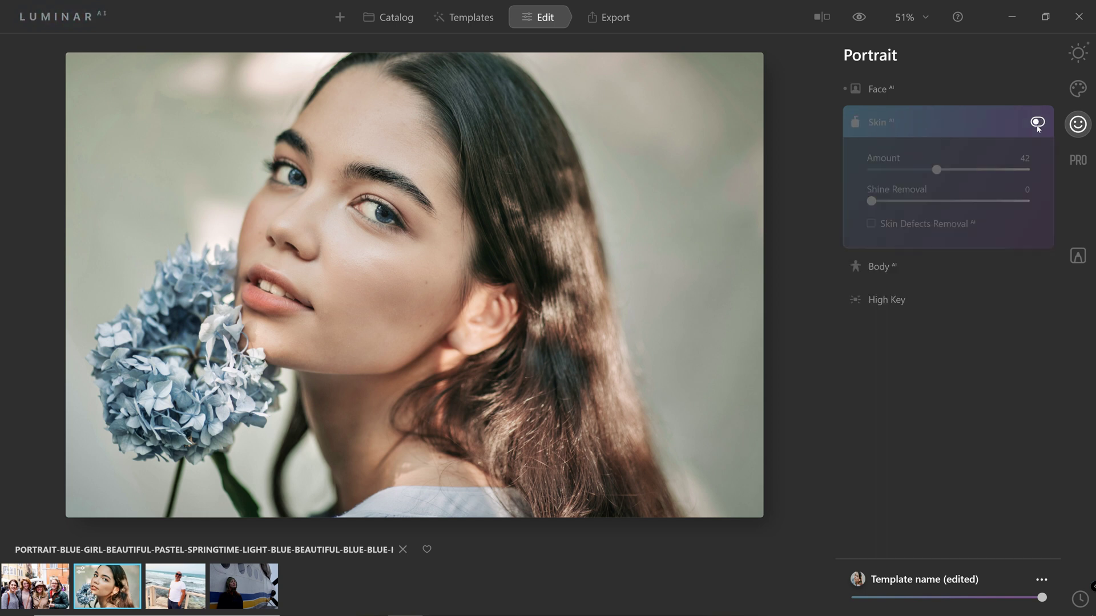
click(1037, 124)
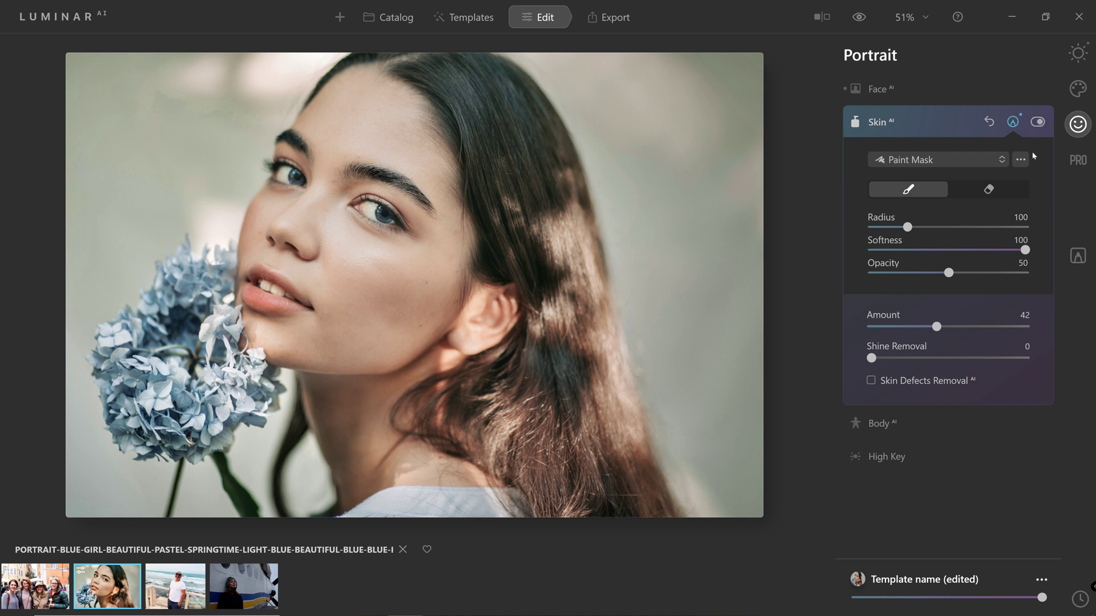
click(905, 121)
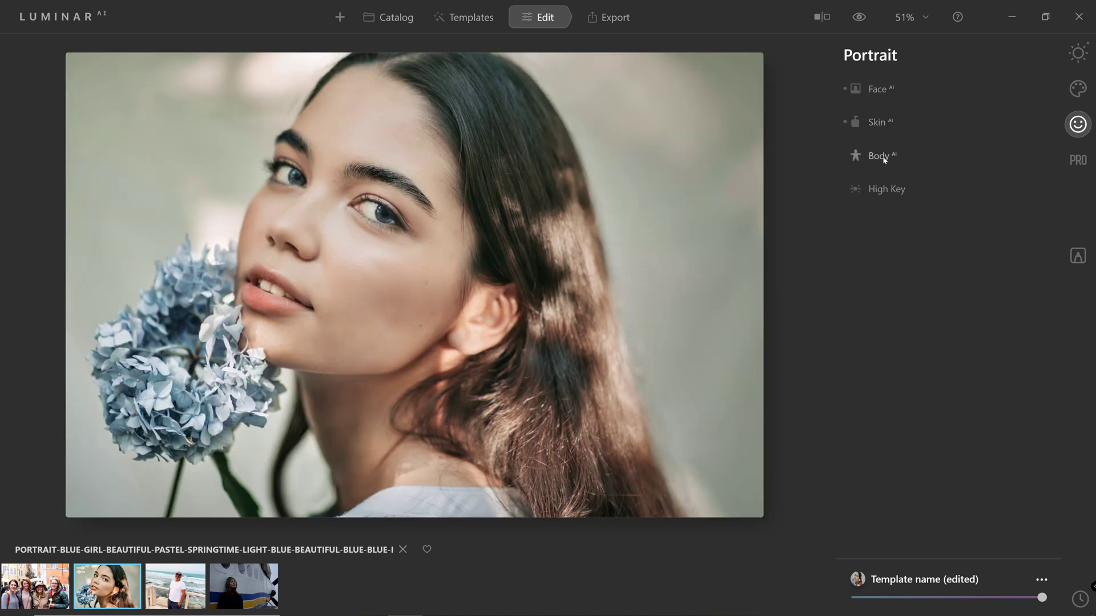
- Add the Sunrays creative effect to the portrait with an Amount of 81
click(879, 159)
click(1077, 88)
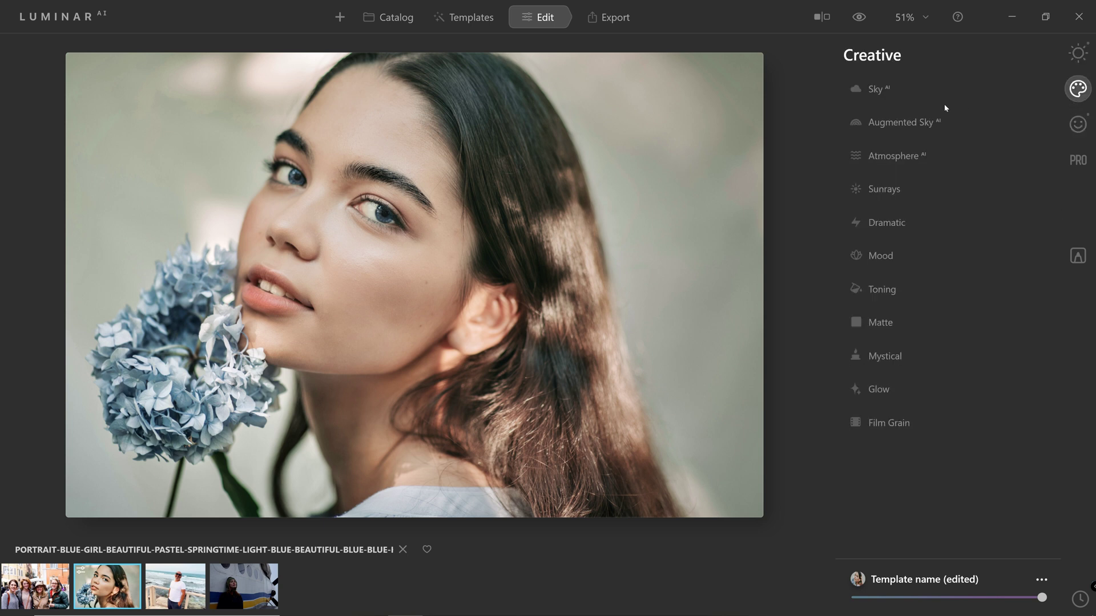
click(889, 94)
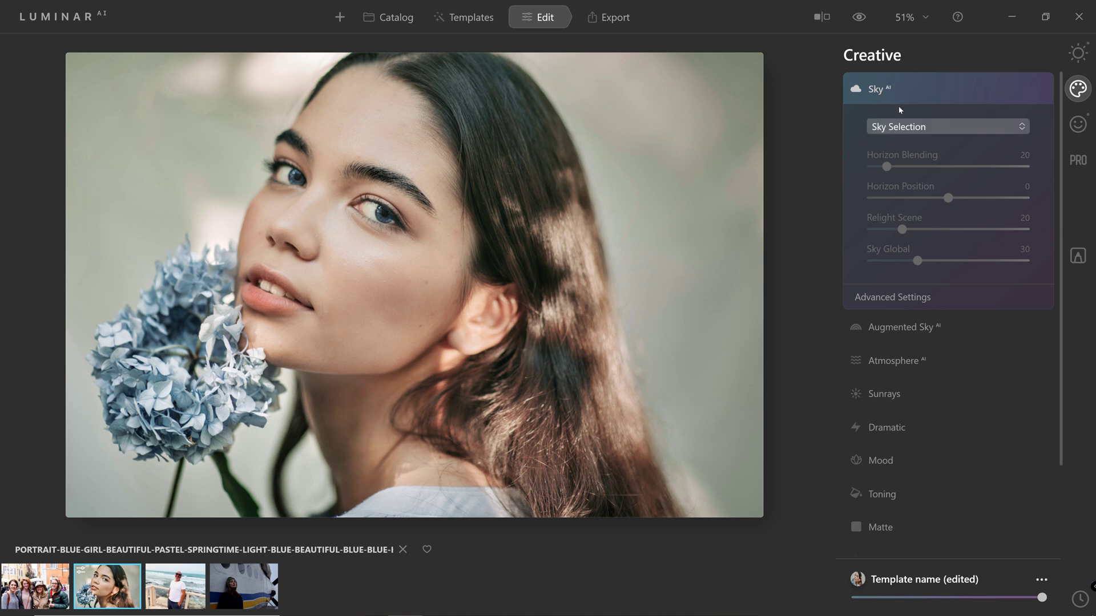
click(861, 91)
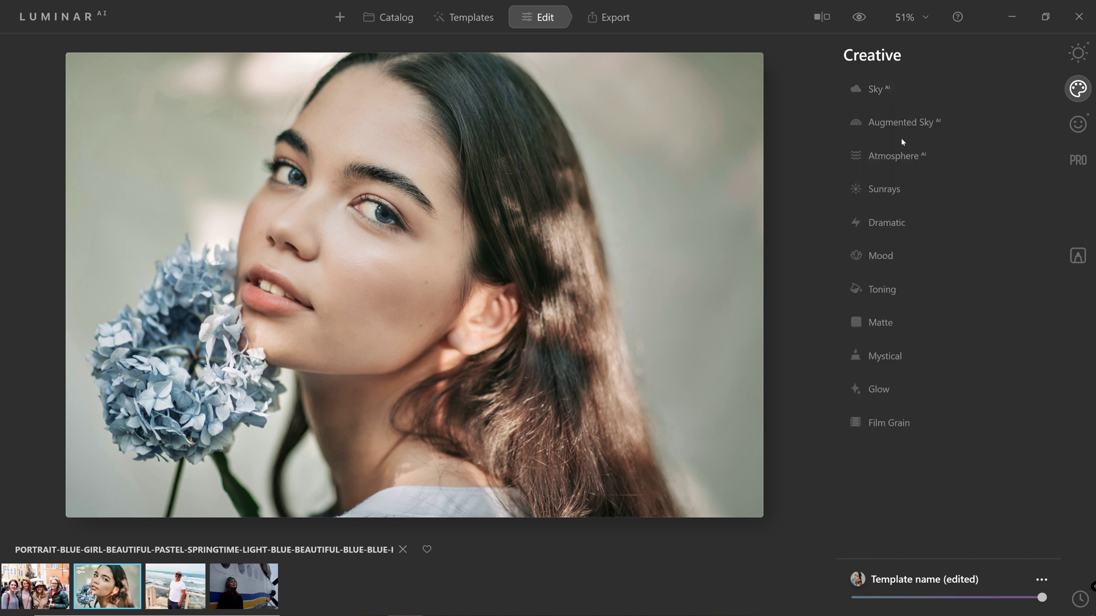
click(885, 193)
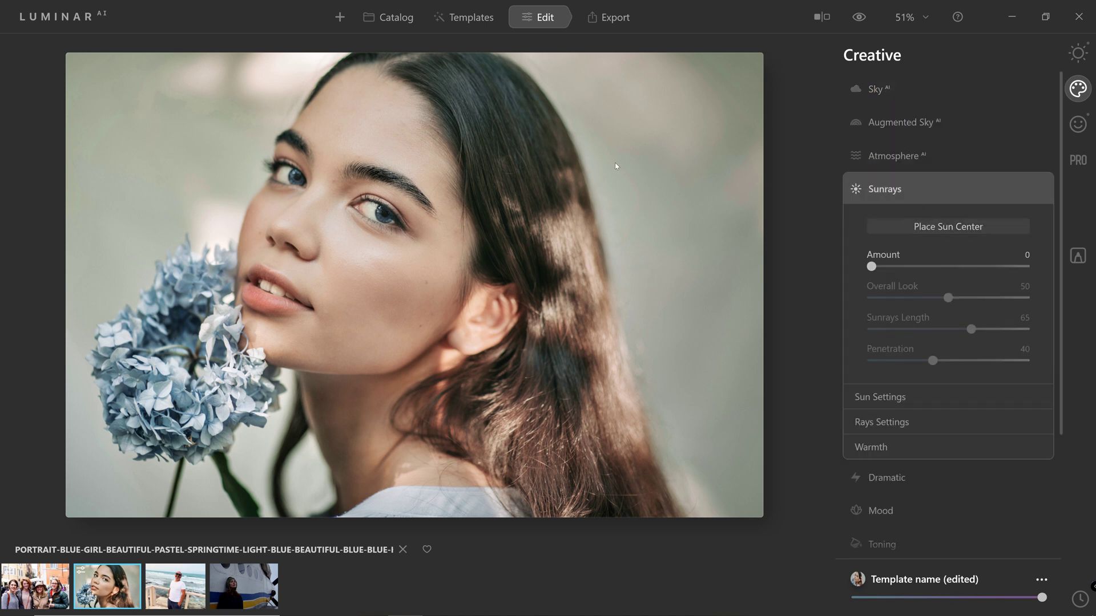
mouse_move(602, 144)
mouse_down()
mouse_move(721, 139)
mouse_move(697, 125)
mouse_move(552, 306)
mouse_move(653, 224)
mouse_move(591, 229)
mouse_up()
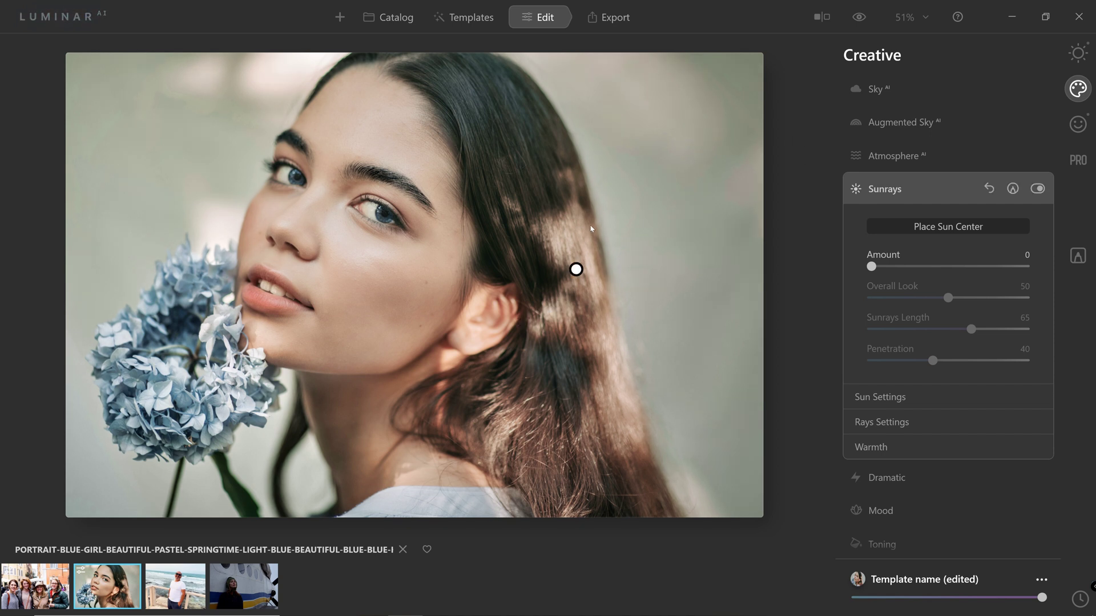
drag(898, 270, 996, 266)
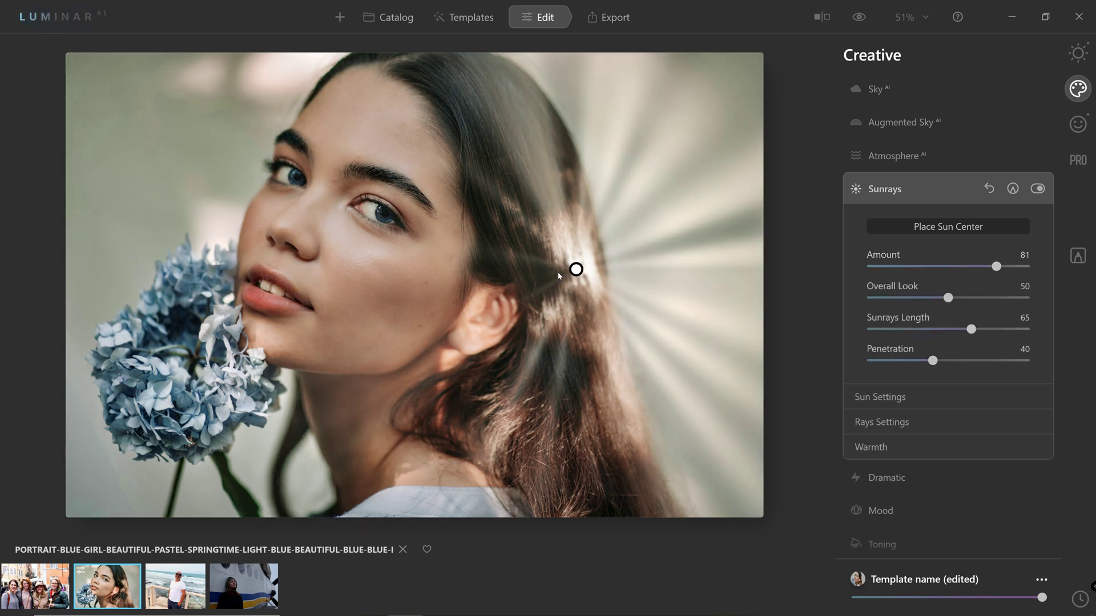
- Move the sun center just outside the photo's right edge and set Sun Warmth to 33
mouse_move(576, 268)
mouse_down()
mouse_move(827, 195)
mouse_move(807, 181)
mouse_move(807, 134)
mouse_move(820, 142)
mouse_move(820, 166)
mouse_up()
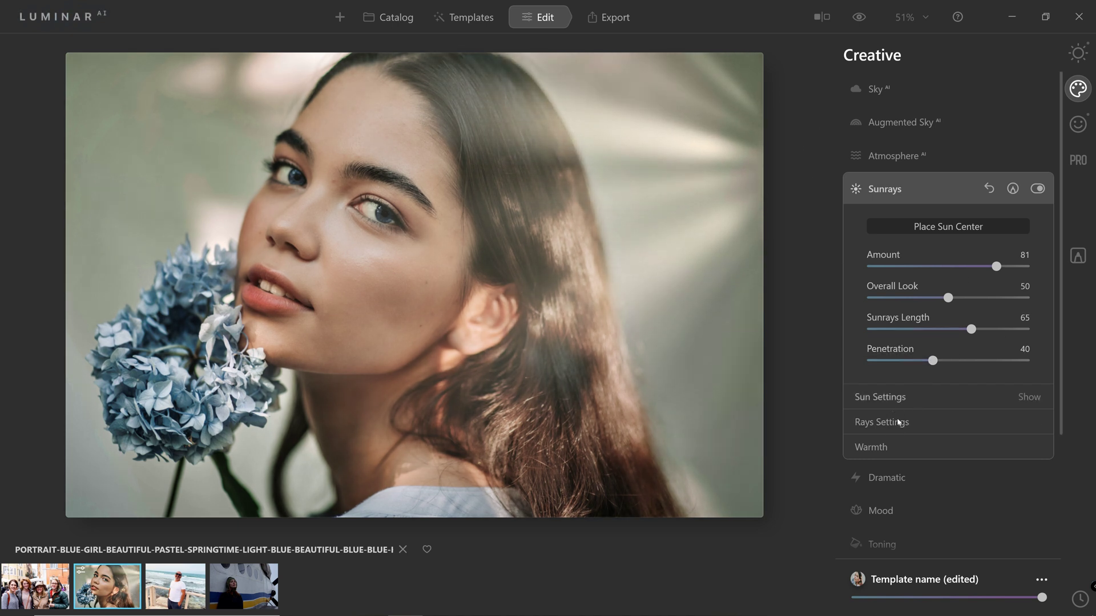
click(893, 449)
drag(935, 511, 925, 485)
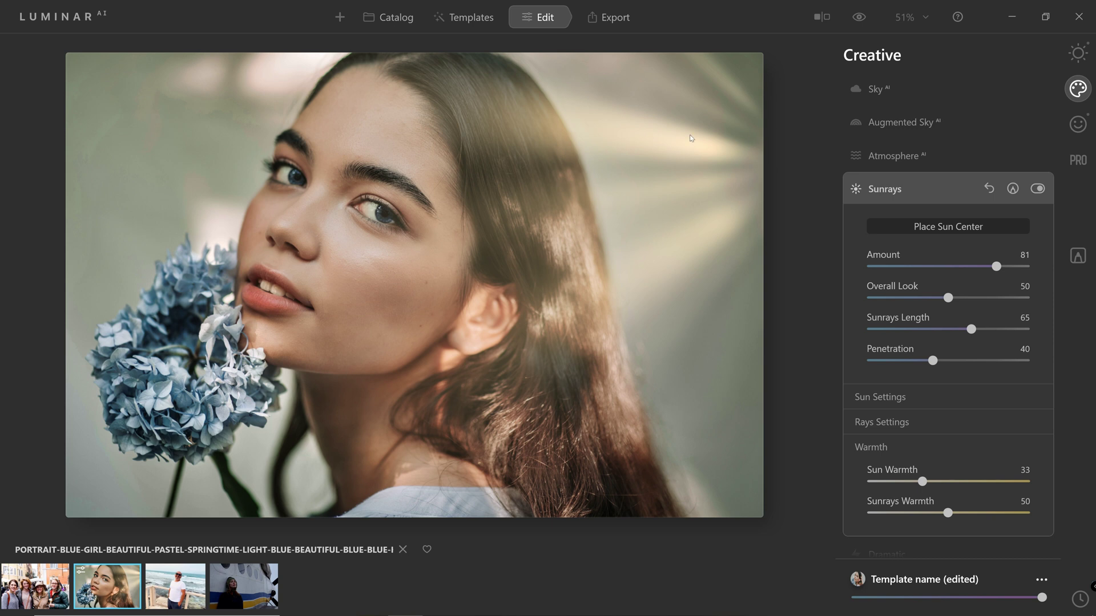
- Partly erase Sunrays from the background beside the hair with a paint mask at Radius 184, Softness 100 and Opacity 39
click(1012, 190)
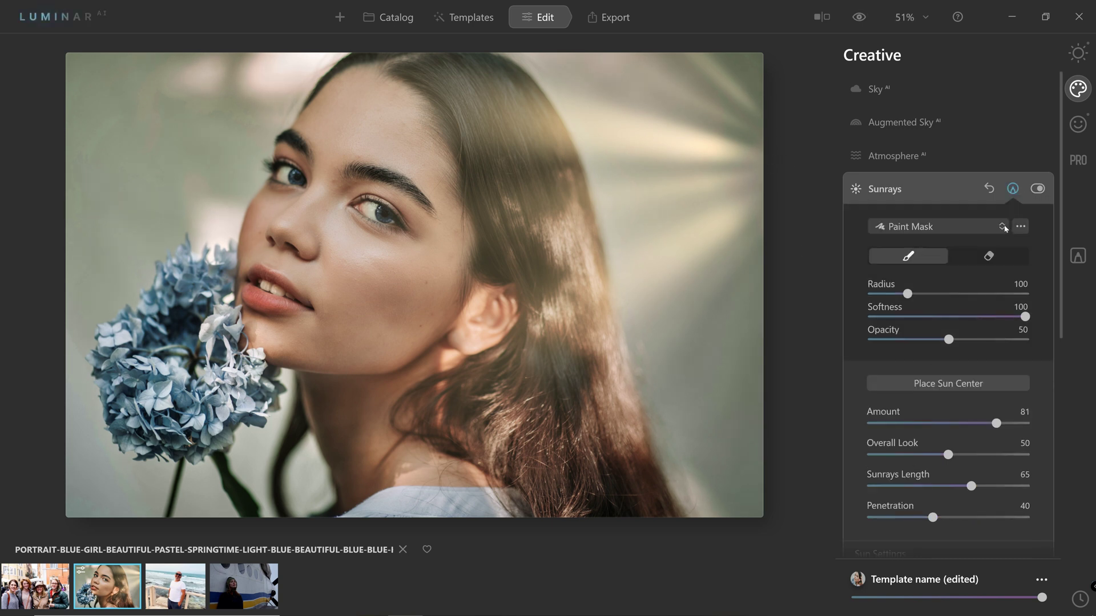
click(988, 256)
mouse_move(907, 294)
mouse_down()
mouse_move(936, 293)
mouse_move(956, 315)
mouse_move(927, 341)
mouse_move(885, 346)
mouse_move(903, 341)
mouse_up()
mouse_move(959, 294)
mouse_down()
mouse_move(891, 294)
mouse_move(978, 294)
mouse_move(940, 294)
mouse_up()
mouse_move(1025, 316)
mouse_down()
mouse_move(872, 329)
mouse_move(993, 320)
mouse_move(1026, 335)
mouse_up()
drag(905, 340, 938, 345)
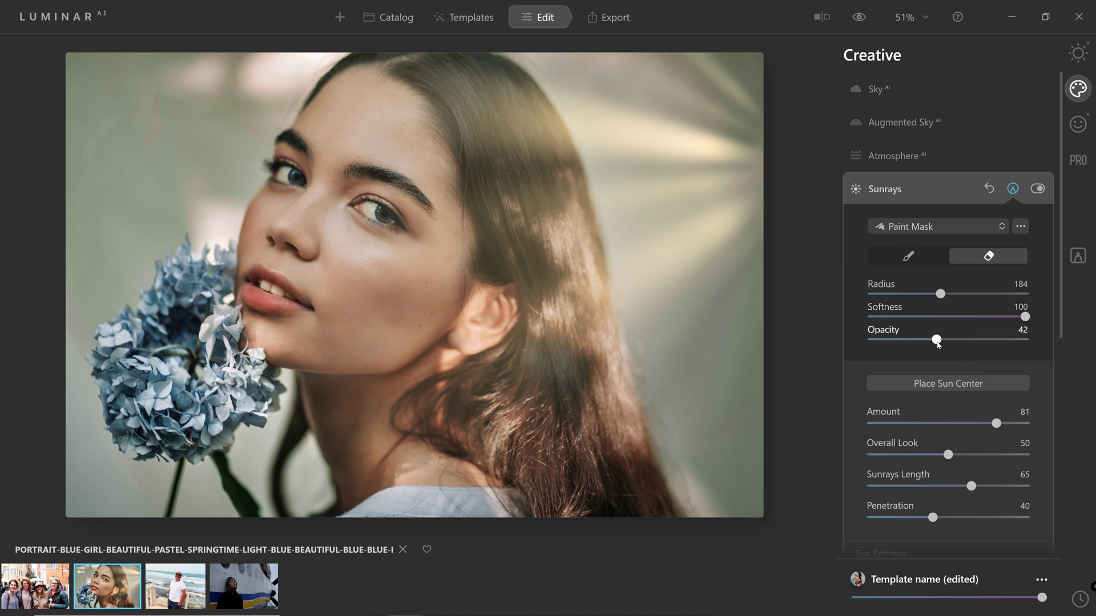
drag(925, 345, 932, 346)
mouse_move(734, 76)
mouse_down()
mouse_move(770, 280)
mouse_move(716, 188)
mouse_move(685, 74)
mouse_move(747, 211)
mouse_up()
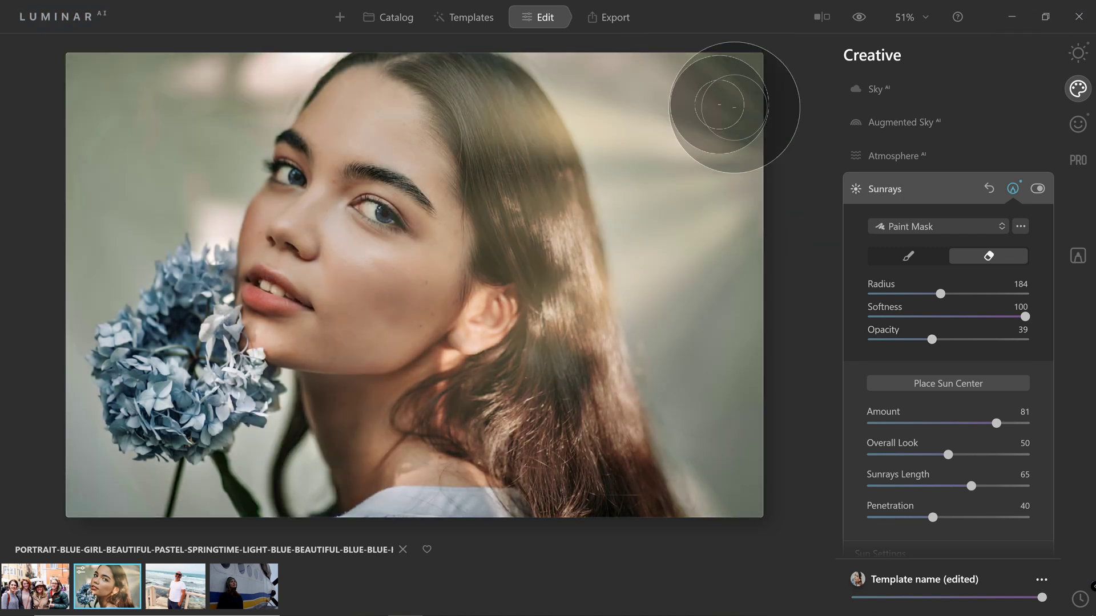
mouse_move(699, 154)
mouse_down()
mouse_move(733, 217)
mouse_move(715, 197)
mouse_move(721, 127)
mouse_move(721, 237)
mouse_move(764, 257)
mouse_up()
mouse_move(709, 108)
mouse_down()
mouse_move(724, 377)
mouse_move(710, 148)
mouse_up()
- Set the mask eraser's Opacity to 100 and remove Sunrays from the background, the edge of the face and the flowers
click(1027, 340)
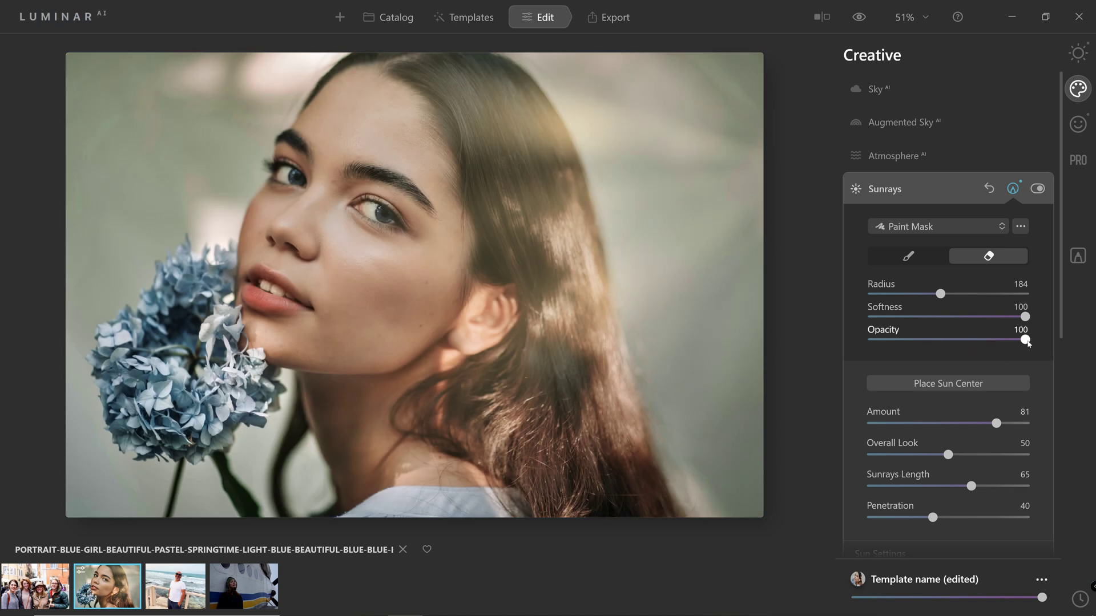
mouse_move(721, 110)
mouse_down()
mouse_move(753, 256)
mouse_move(709, 141)
mouse_move(611, 61)
mouse_move(685, 293)
mouse_move(754, 342)
mouse_up()
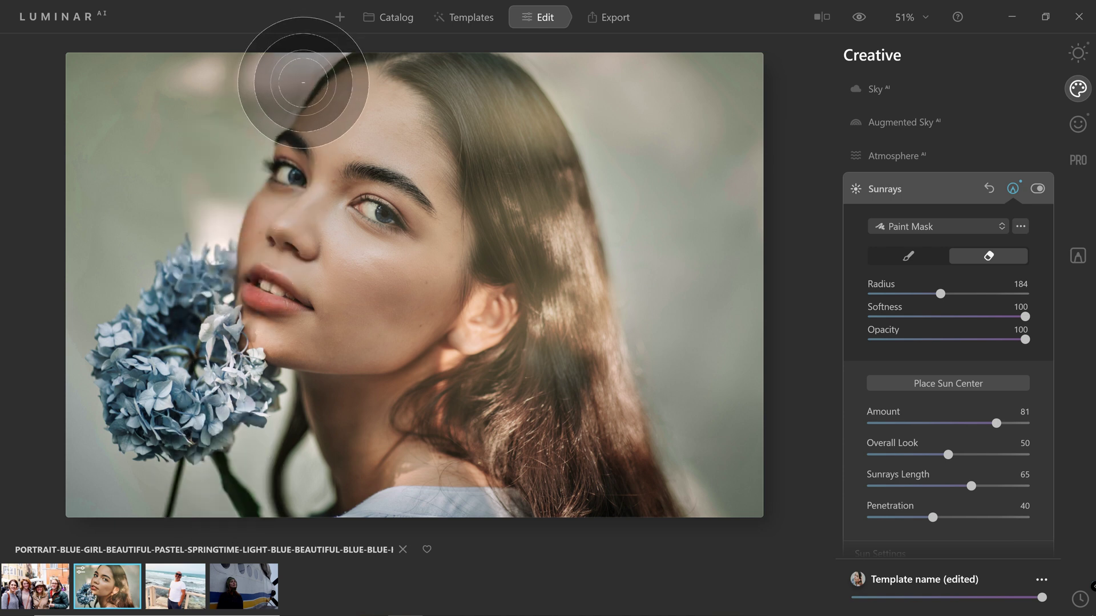
mouse_move(306, 78)
mouse_down()
mouse_move(207, 265)
mouse_move(194, 338)
mouse_move(210, 451)
mouse_up()
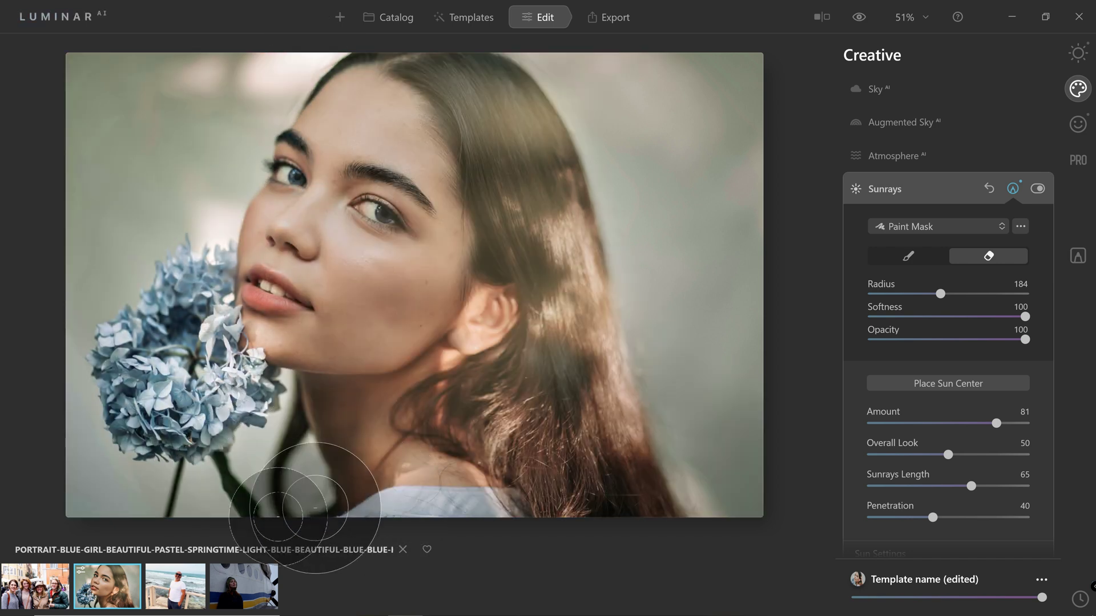
mouse_move(174, 299)
mouse_down()
mouse_move(85, 394)
mouse_move(159, 367)
mouse_move(147, 271)
mouse_move(193, 363)
mouse_move(246, 428)
mouse_move(91, 477)
mouse_move(147, 36)
mouse_move(137, 13)
mouse_move(229, 86)
mouse_move(302, 71)
mouse_move(183, 86)
mouse_move(129, 562)
mouse_move(86, 465)
mouse_up()
- Paint Sunrays back over the face down to the shoulder and compare with the effect switched off
click(908, 255)
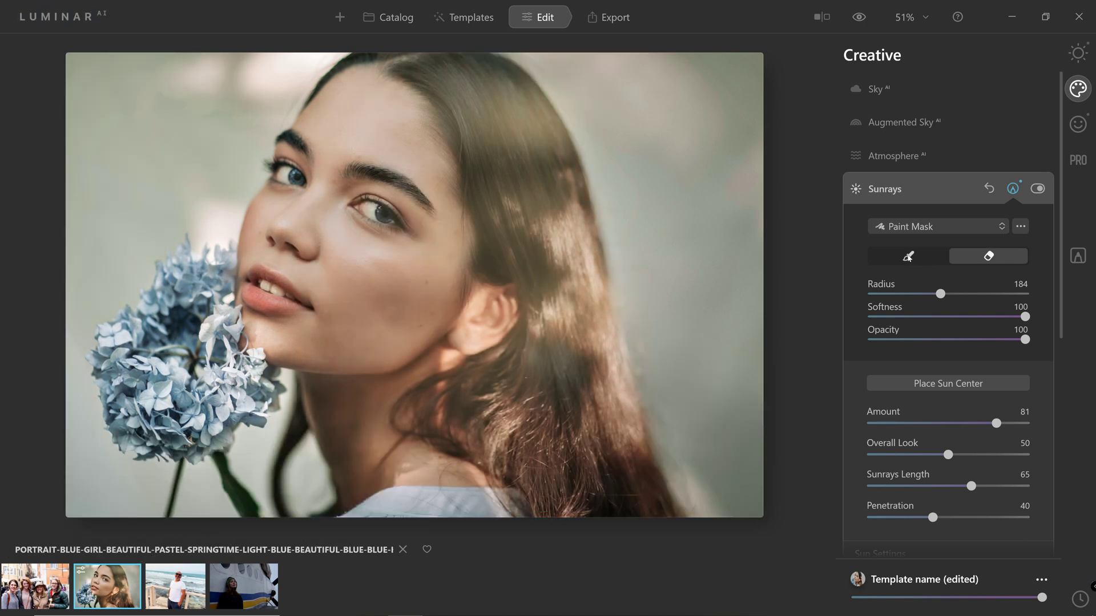
mouse_move(380, 105)
mouse_down()
mouse_move(362, 122)
mouse_move(314, 245)
mouse_move(361, 435)
mouse_move(433, 513)
mouse_up()
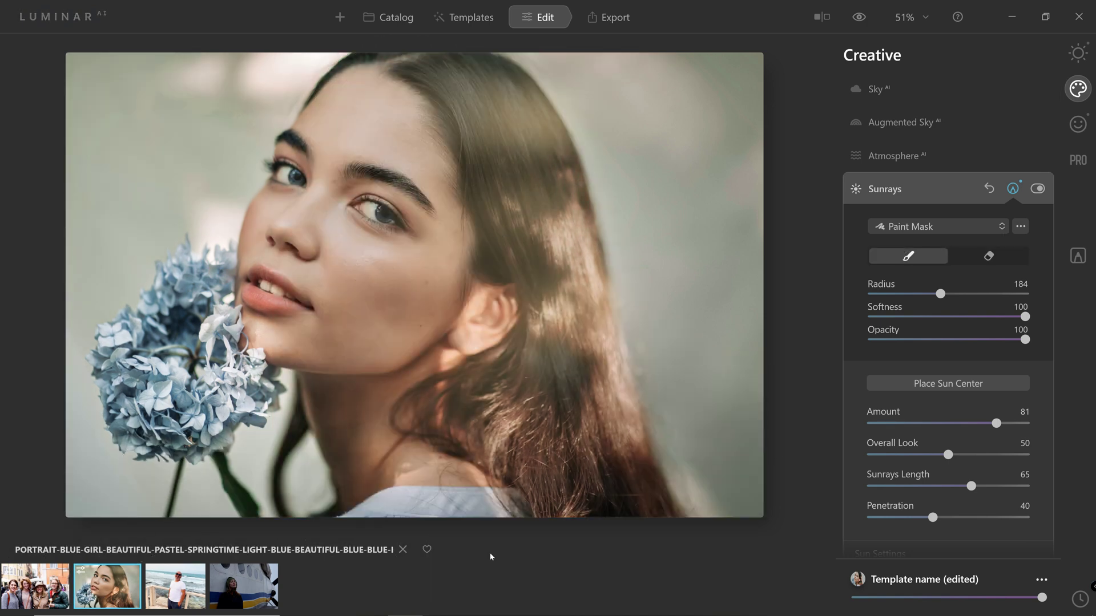
click(1037, 193)
click(1038, 193)
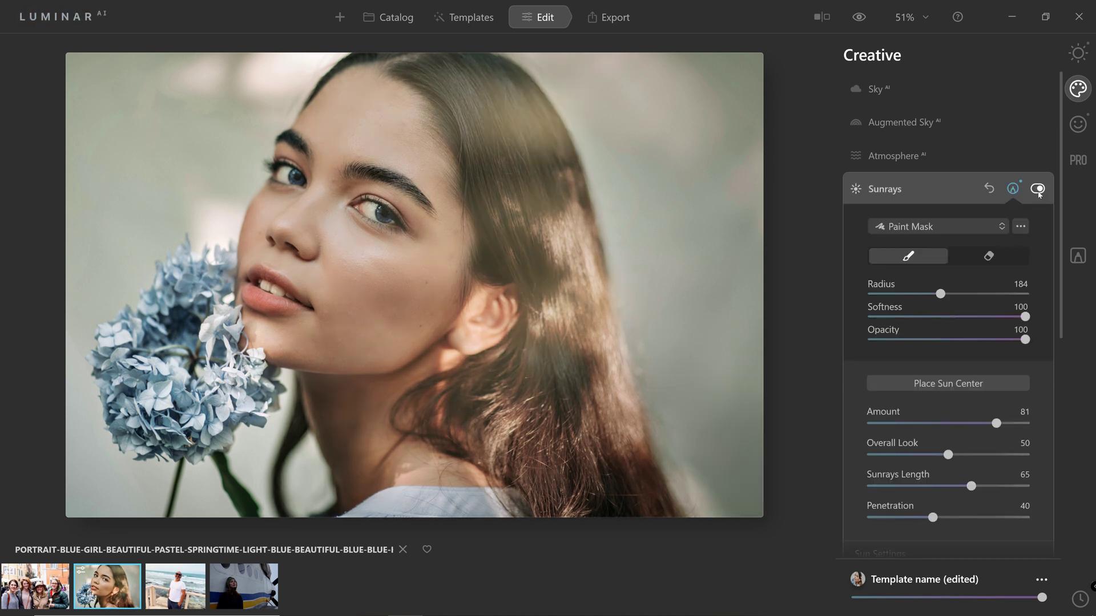
click(951, 195)
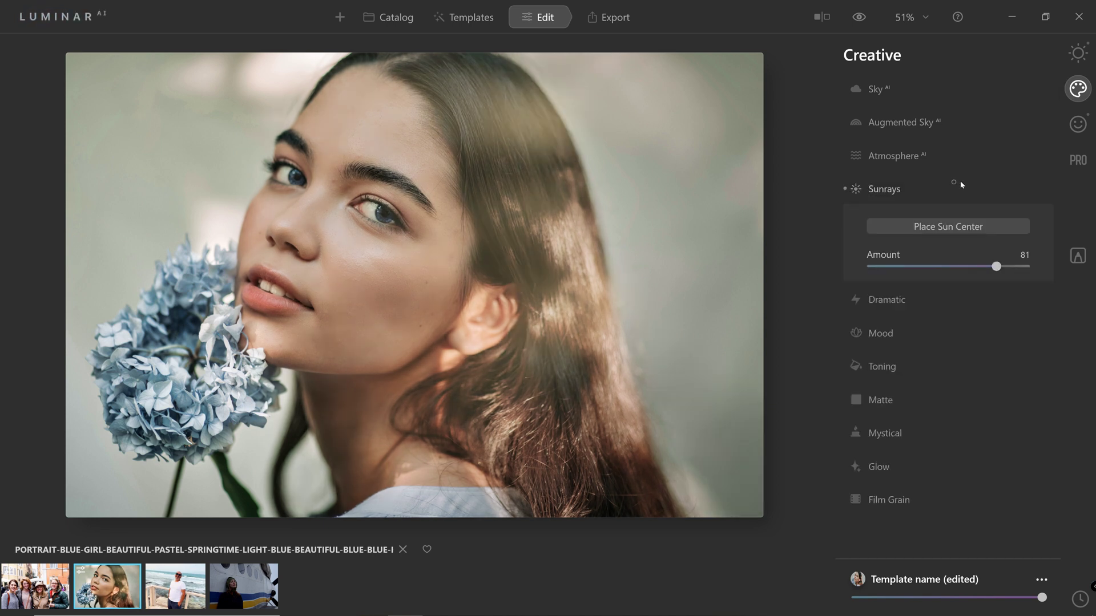
- Increase Face Light in Face AI on the portrait and compare the edit with the original photo
click(1078, 125)
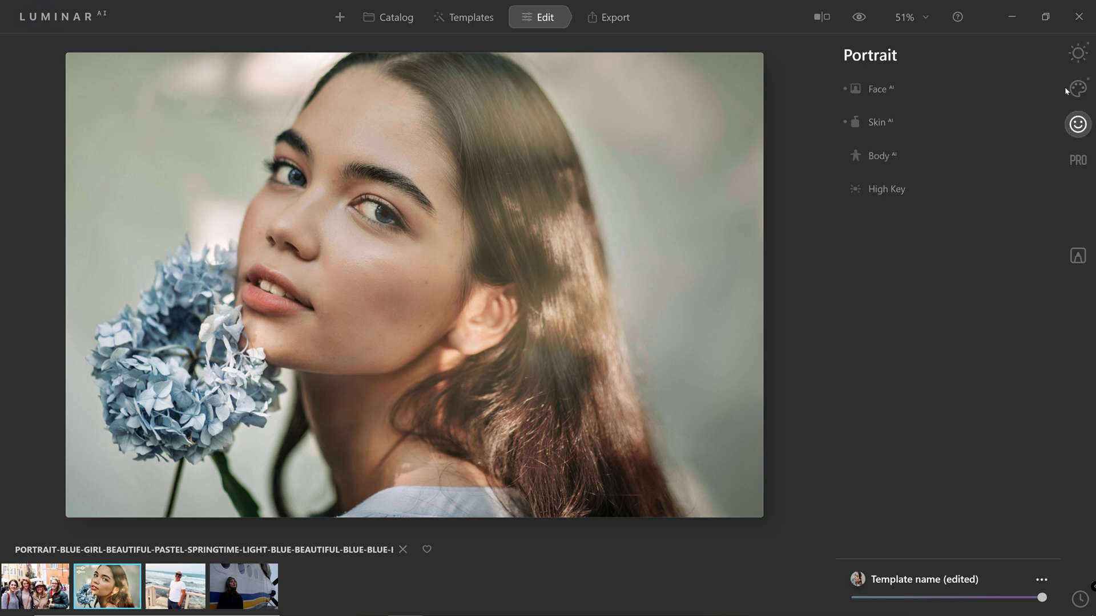
click(879, 90)
scroll(912, 165, up, 1)
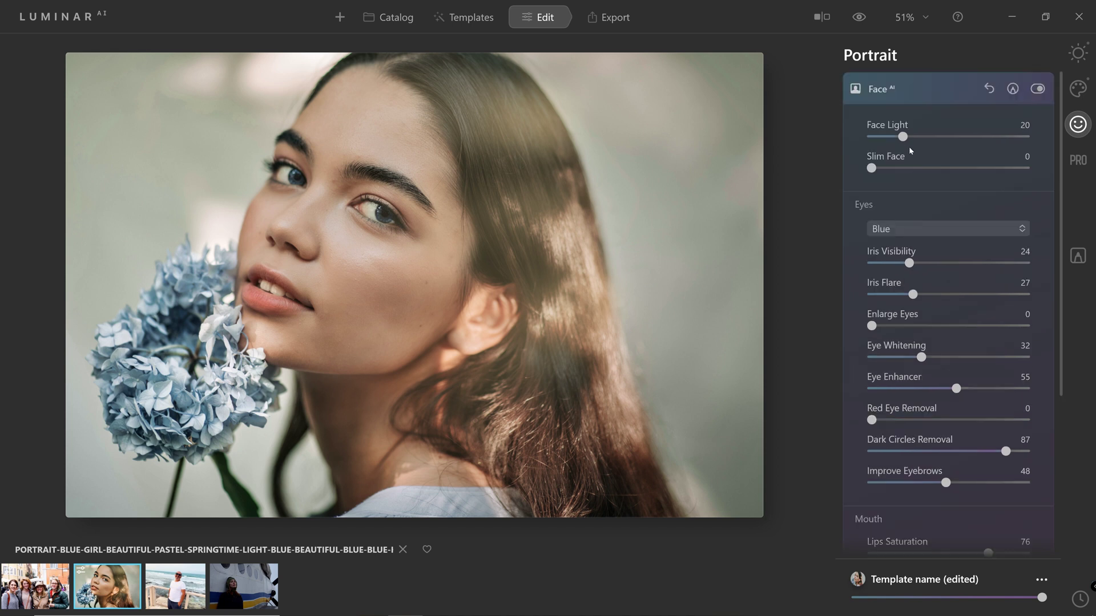
drag(911, 139, 960, 138)
click(860, 17)
click(860, 18)
click(860, 17)
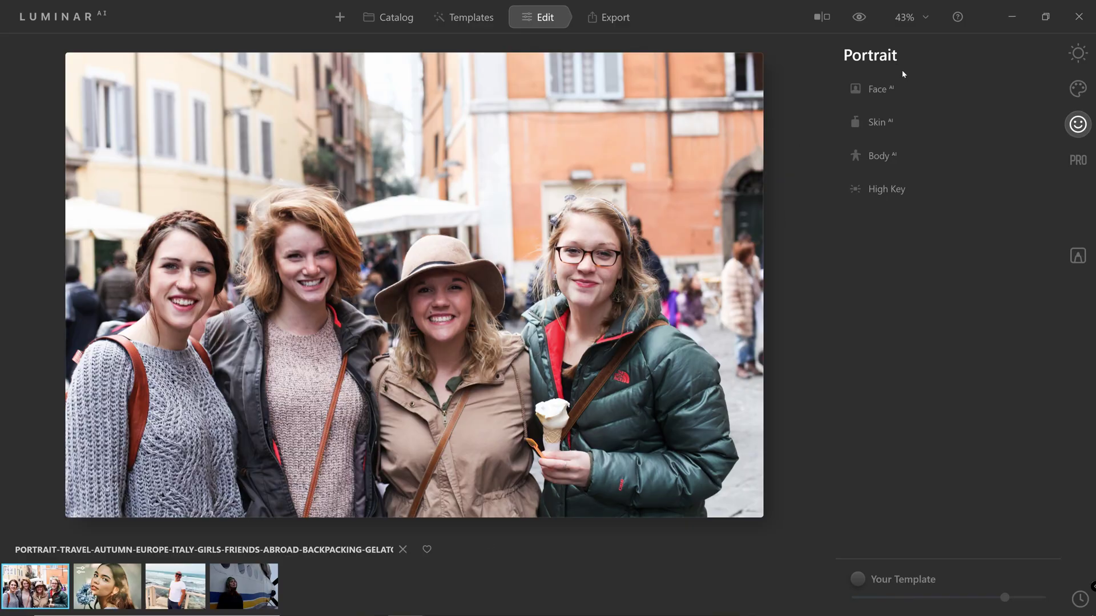
- On the group photo of four women, set Face AI Face Light to 53 and increase Slim Face
click(877, 91)
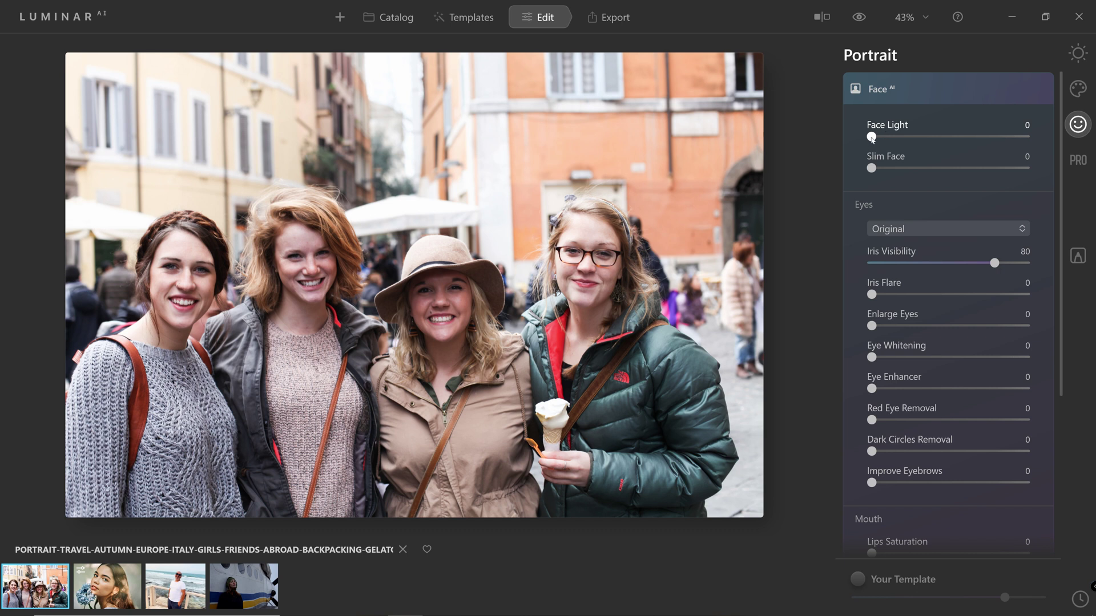
drag(875, 139, 983, 122)
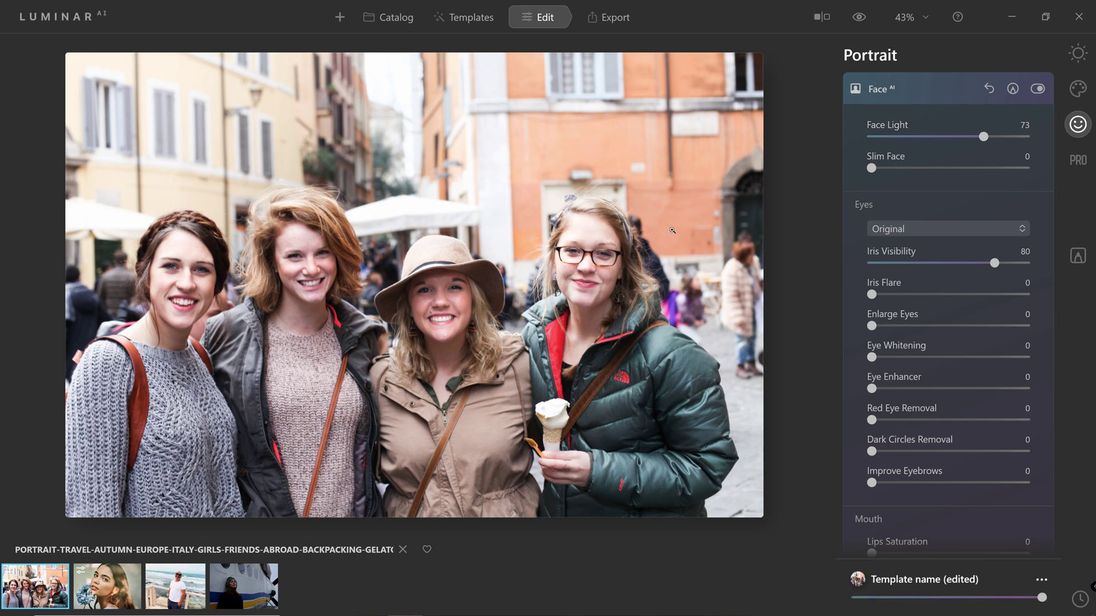
drag(985, 135, 929, 138)
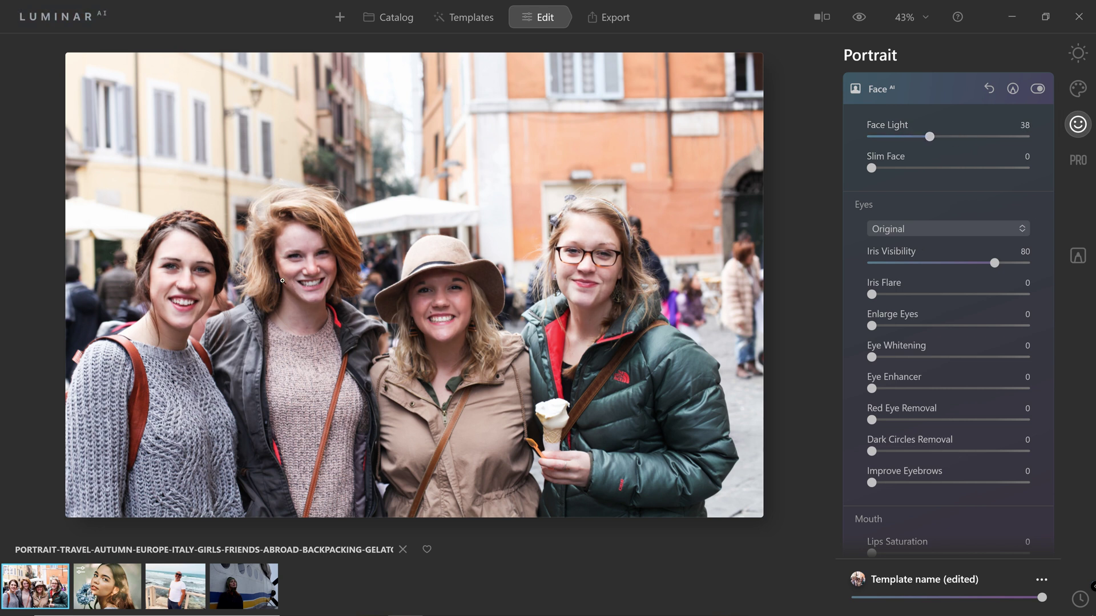
drag(957, 136, 920, 138)
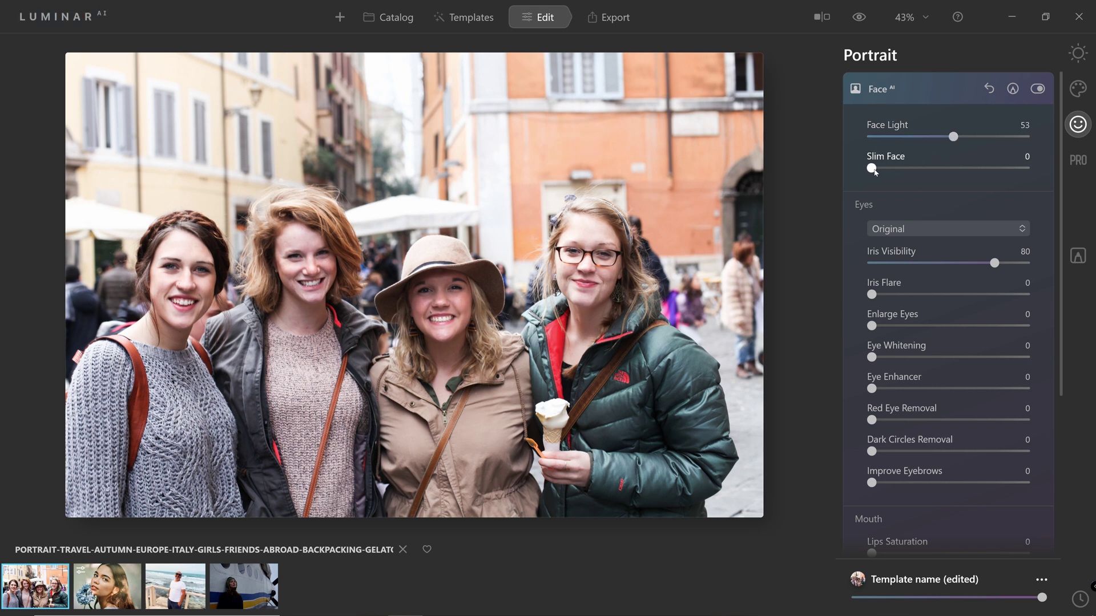
drag(873, 169, 1056, 160)
click(882, 94)
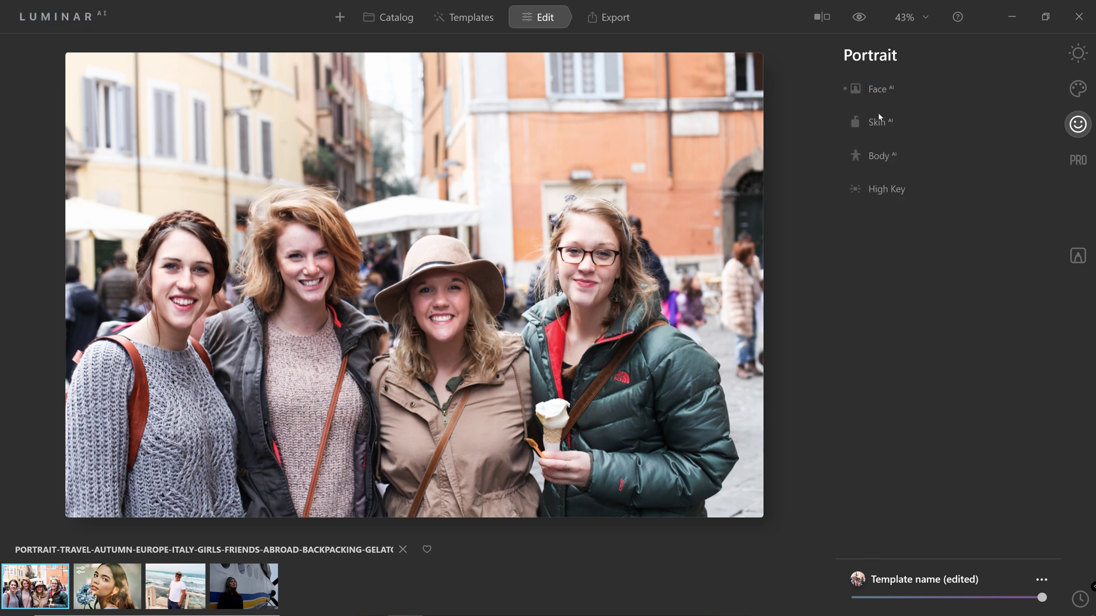
- Sharpen the group photo with the Details tool, setting Sharpen to 77
click(879, 123)
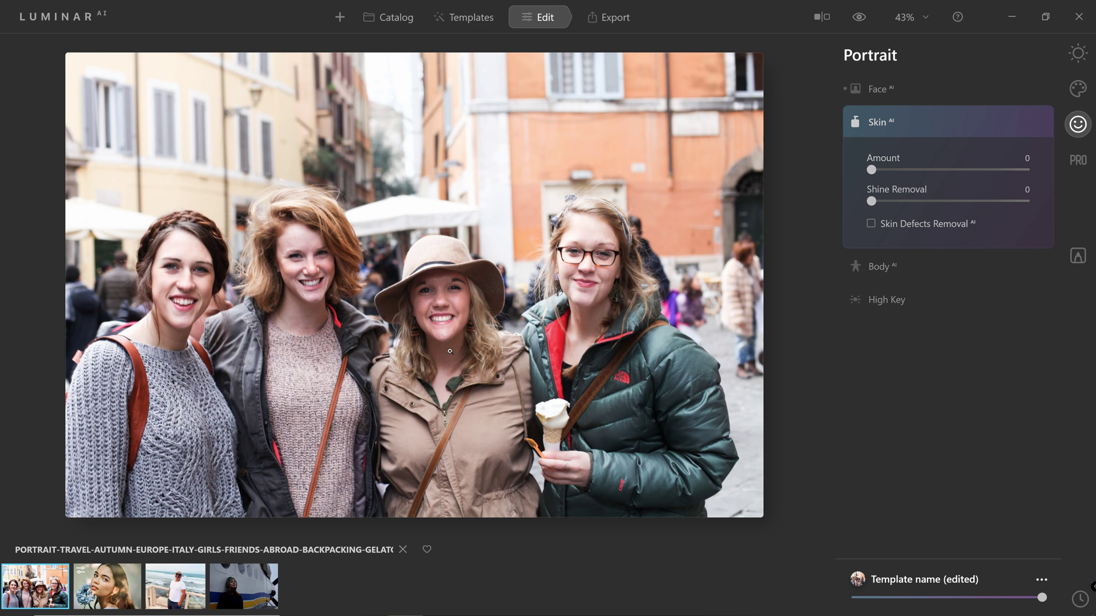
click(444, 309)
drag(289, 265, 468, 263)
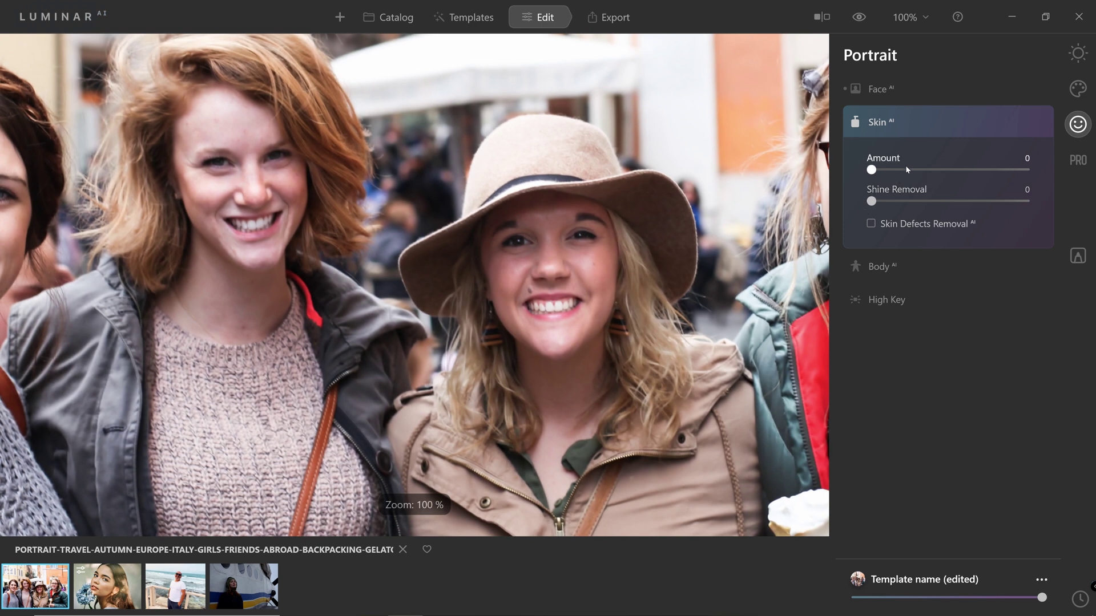
click(1077, 55)
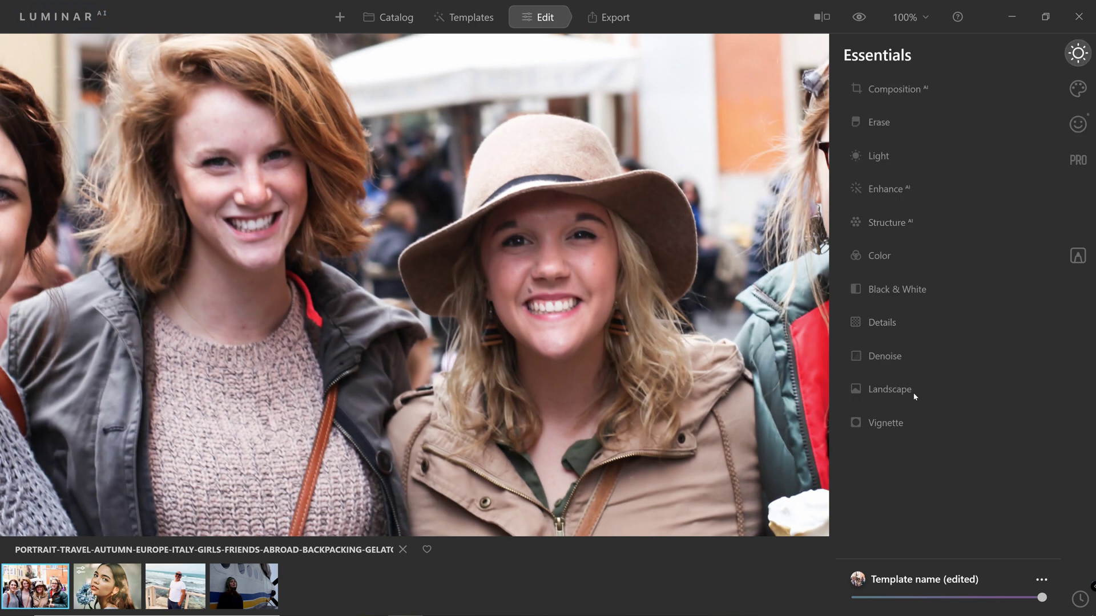
click(884, 323)
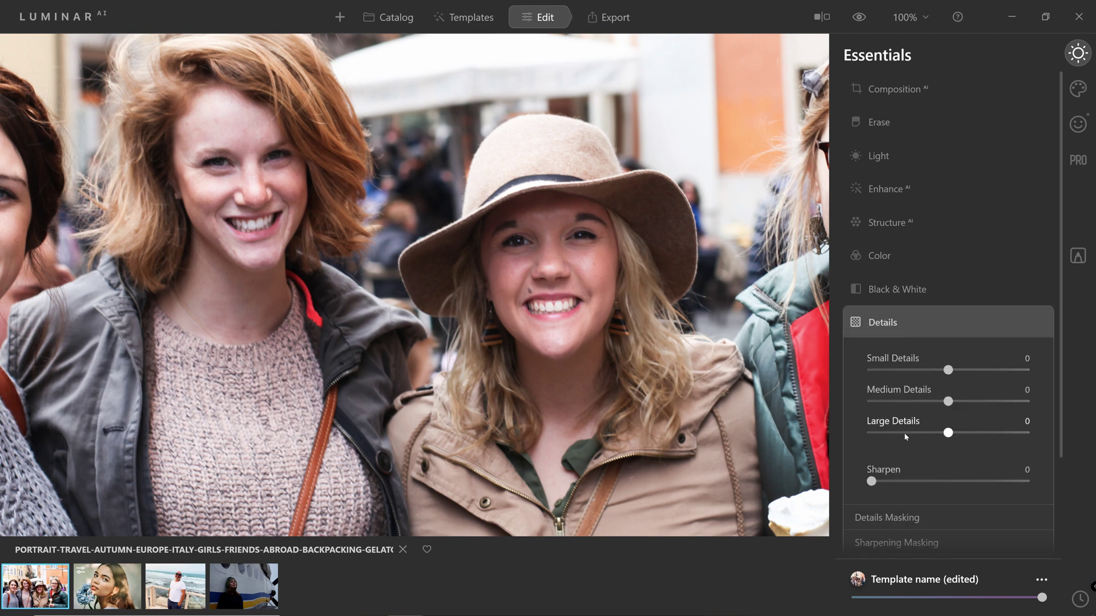
drag(889, 482, 991, 482)
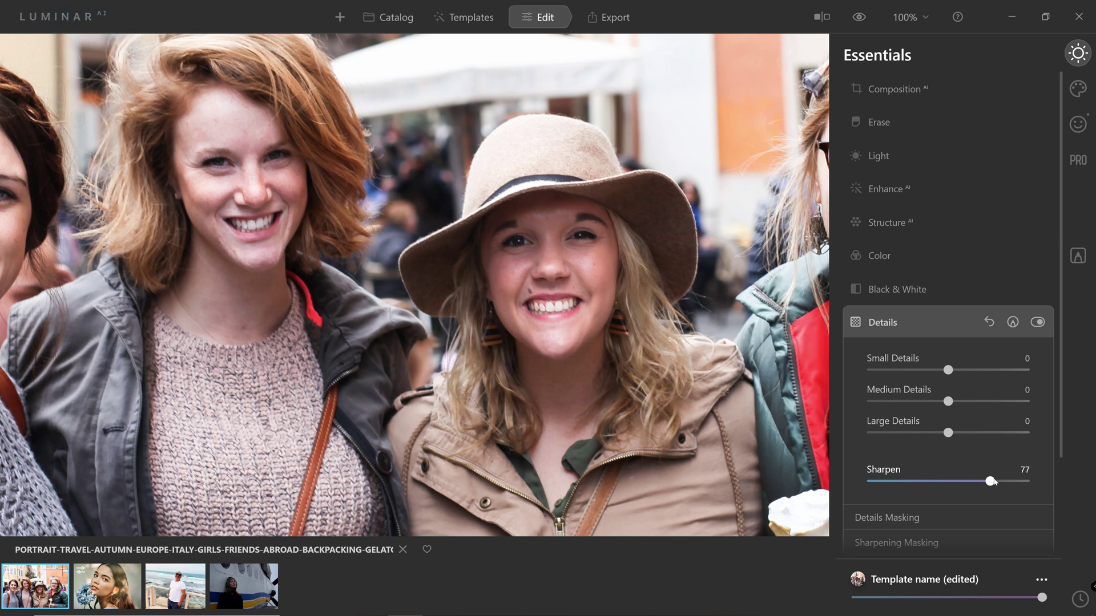
- Set the Skin AI Amount to 57 for the group photo and compare with Skin AI switched off
click(1078, 124)
click(881, 123)
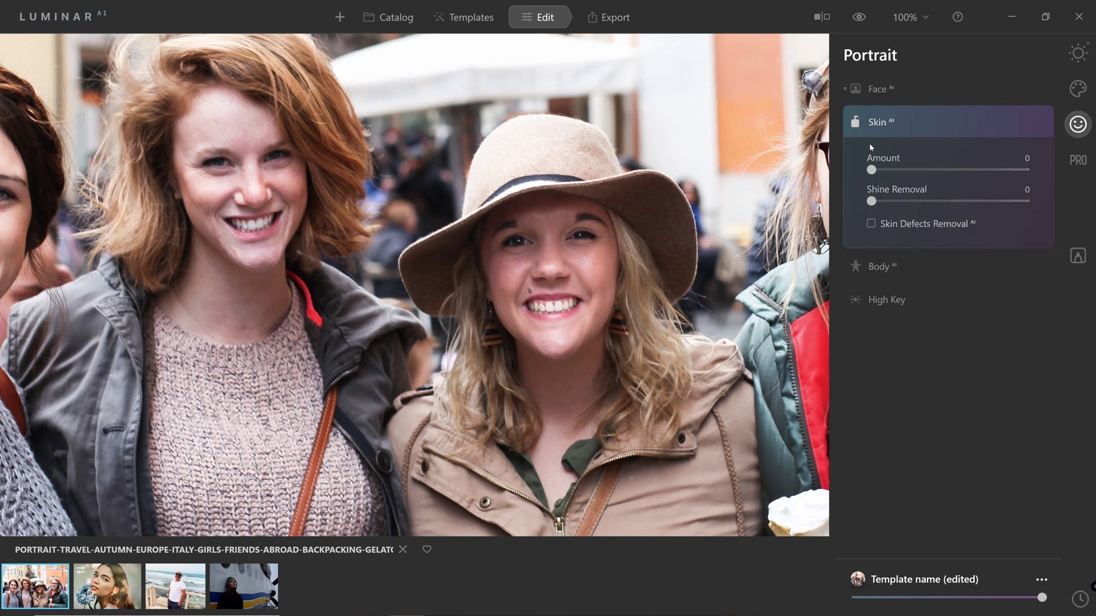
drag(874, 174, 958, 170)
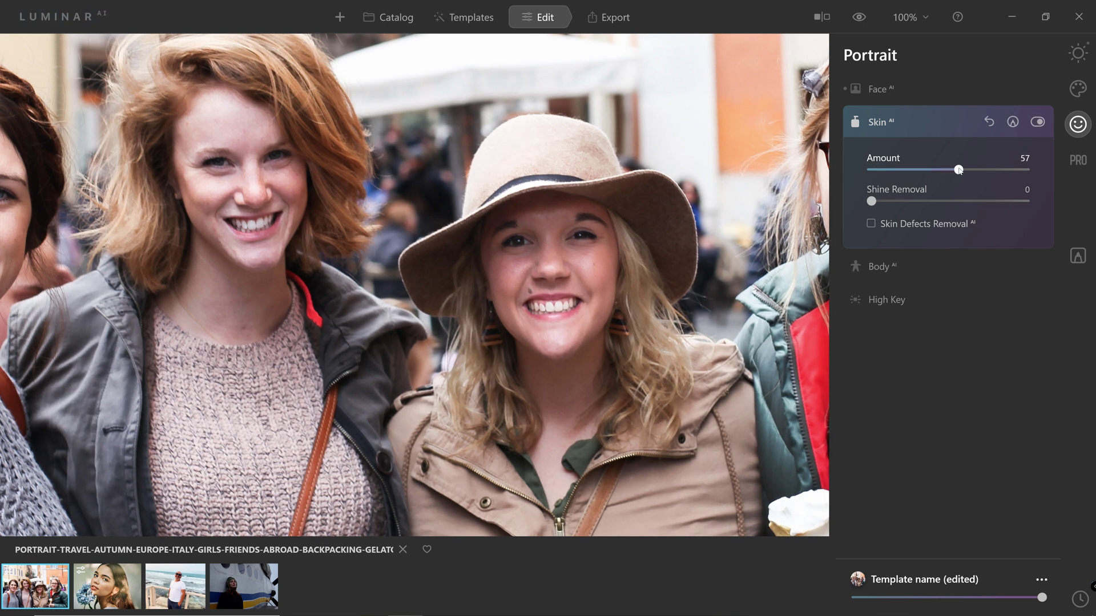
click(1038, 123)
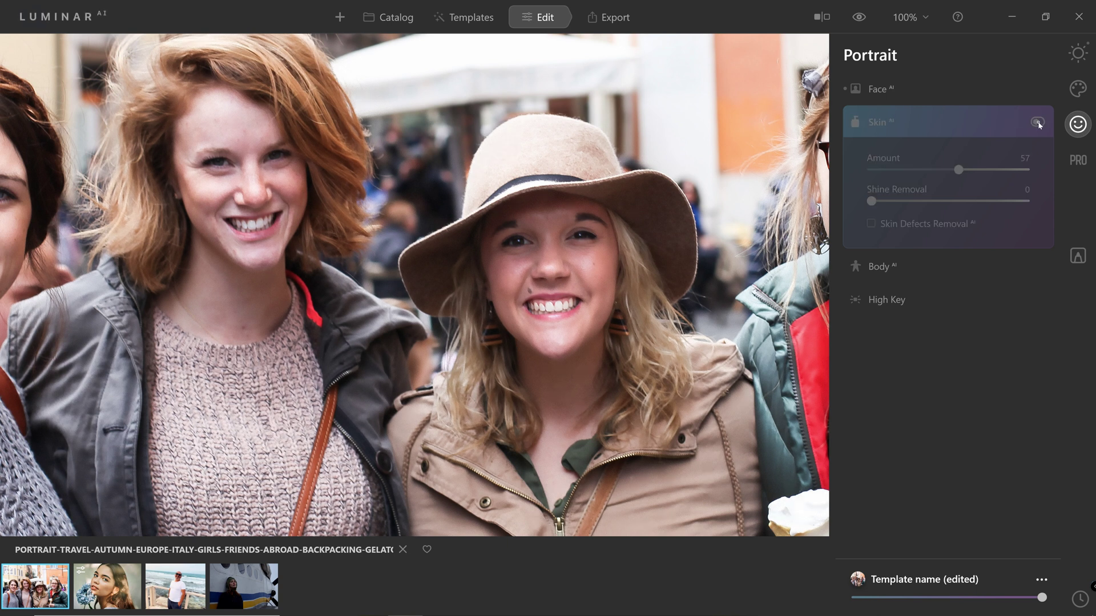
click(1038, 123)
- Compare the edited group photo with its original version
click(860, 18)
click(860, 17)
click(860, 18)
click(860, 18)
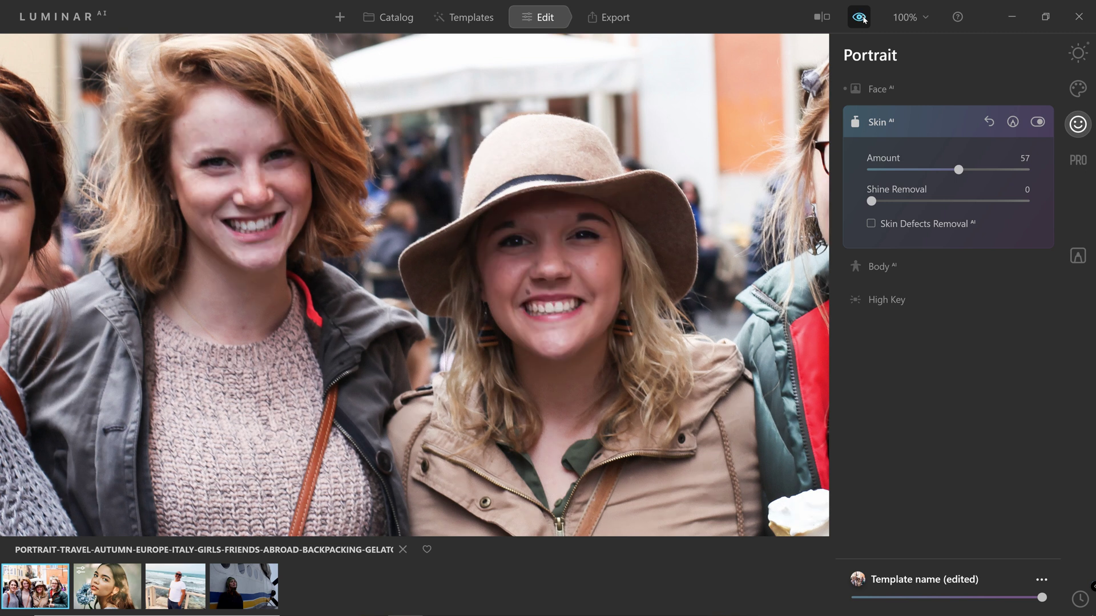
- Compare the faces in the group photo up close with Skin AI switched off and on
click(580, 289)
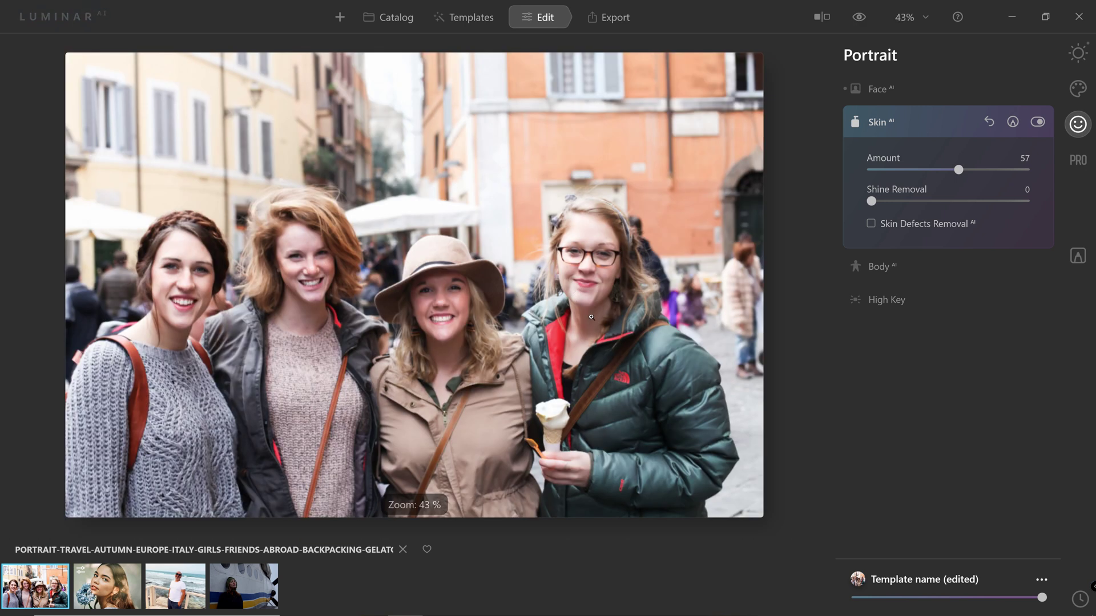
click(294, 290)
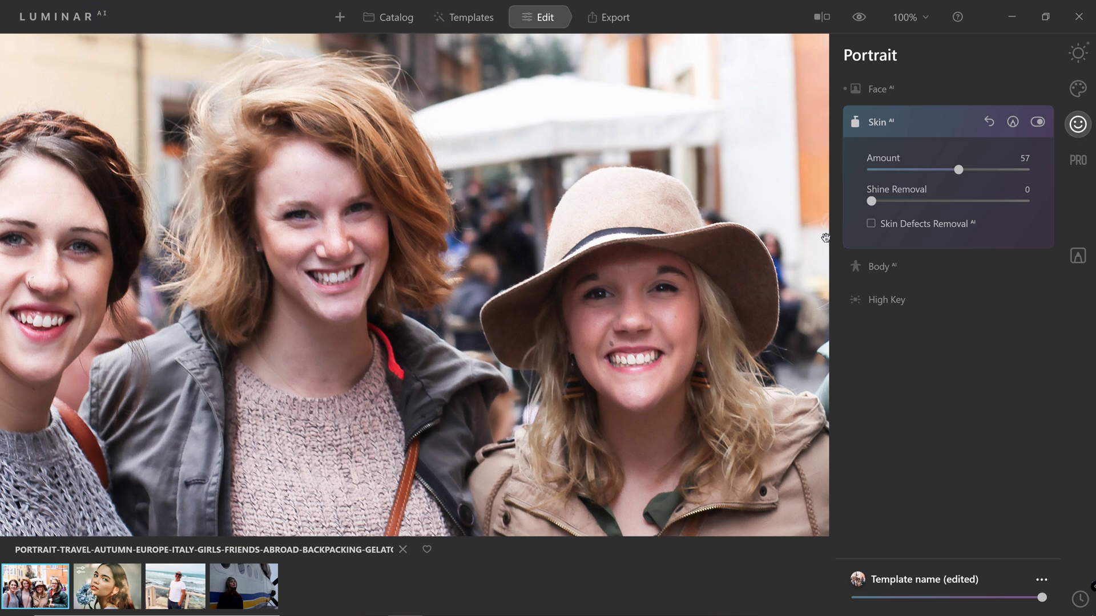
click(1037, 122)
click(1038, 122)
- Try the Cat eye color in Face AI on the group photo and inspect the women's eyes
click(899, 131)
click(883, 91)
scroll(876, 139, down, 1)
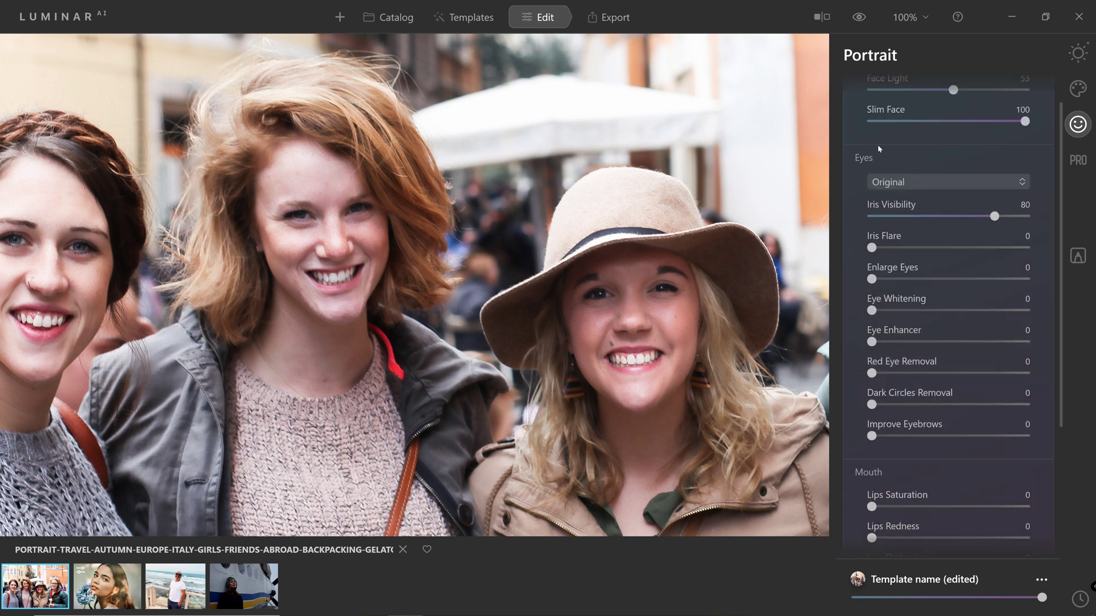
scroll(860, 154, up, 1)
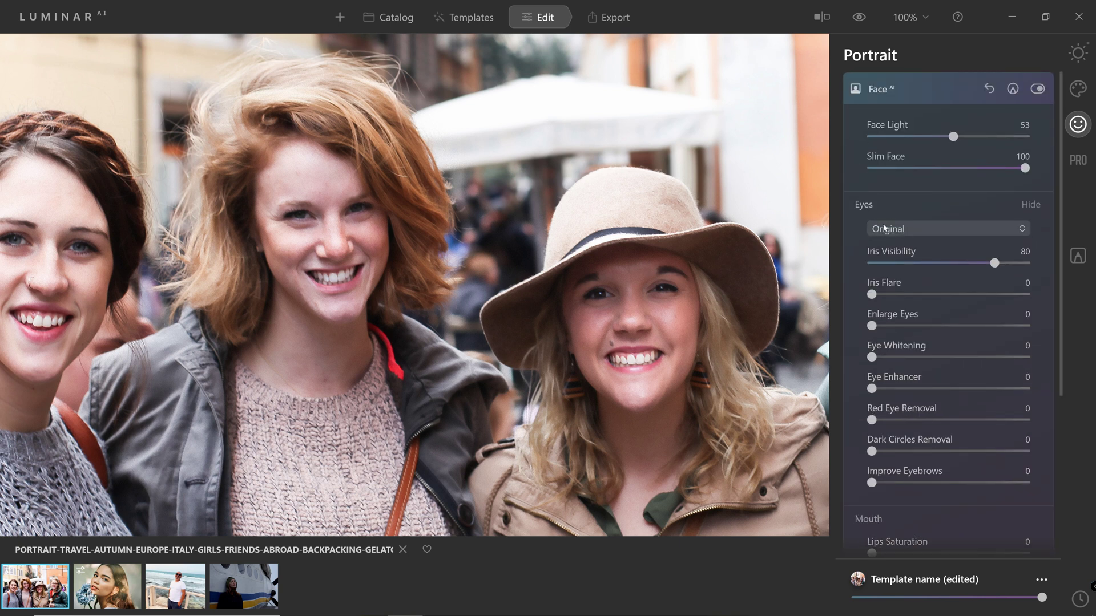
click(918, 229)
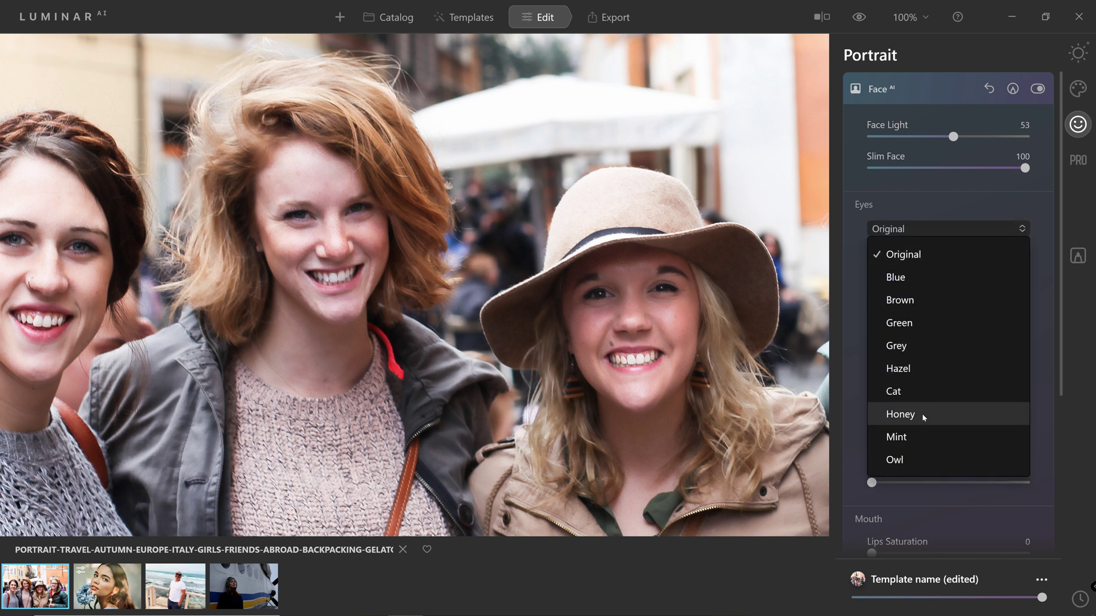
click(918, 394)
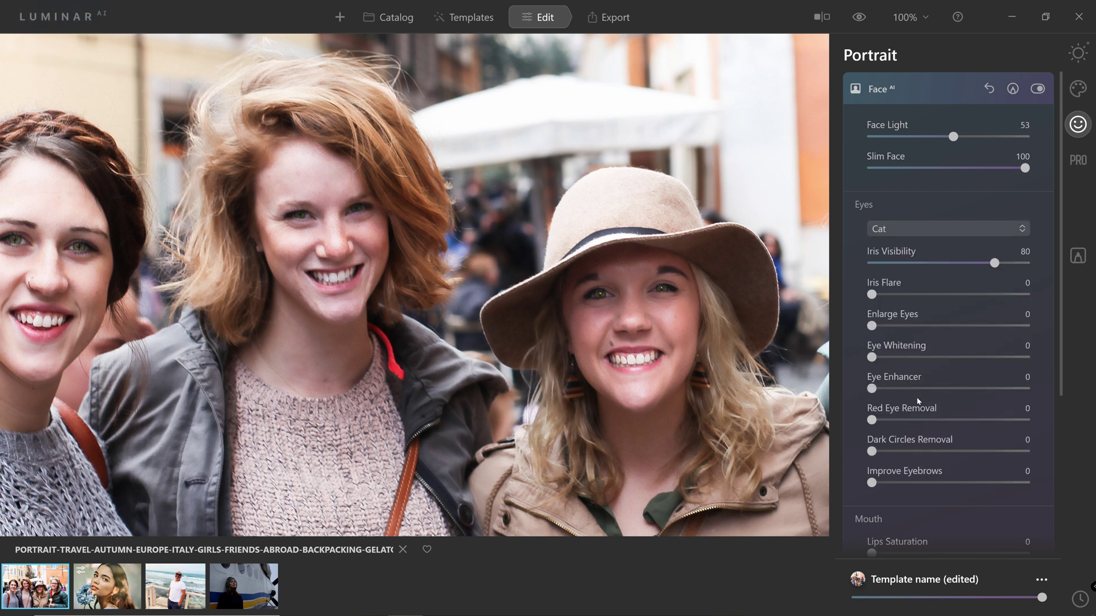
scroll(343, 313, right, 5)
scroll(343, 314, down, 1)
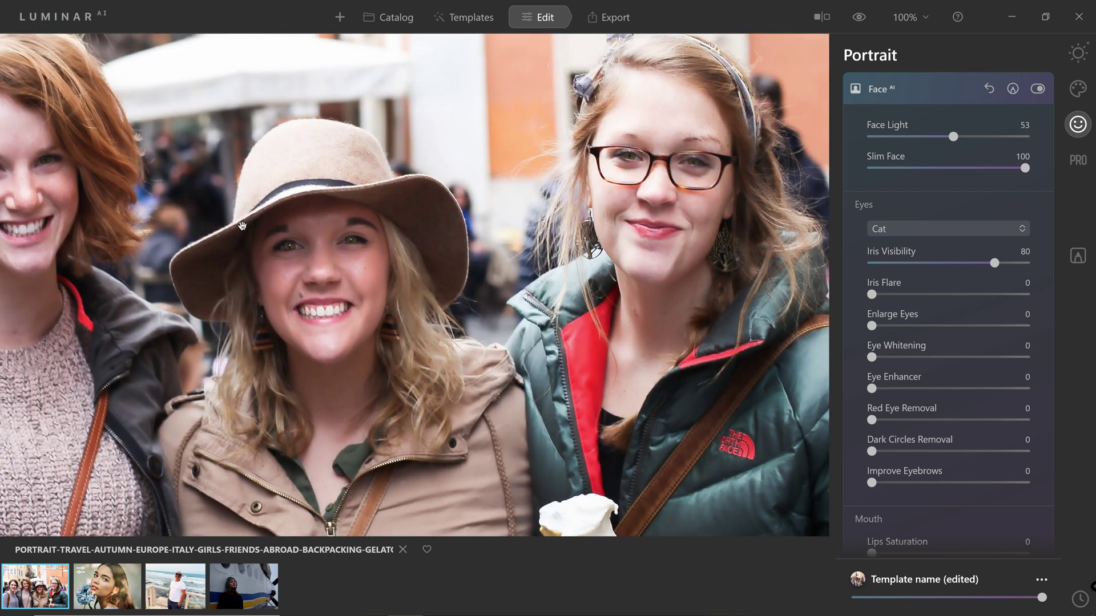
drag(227, 268, 489, 276)
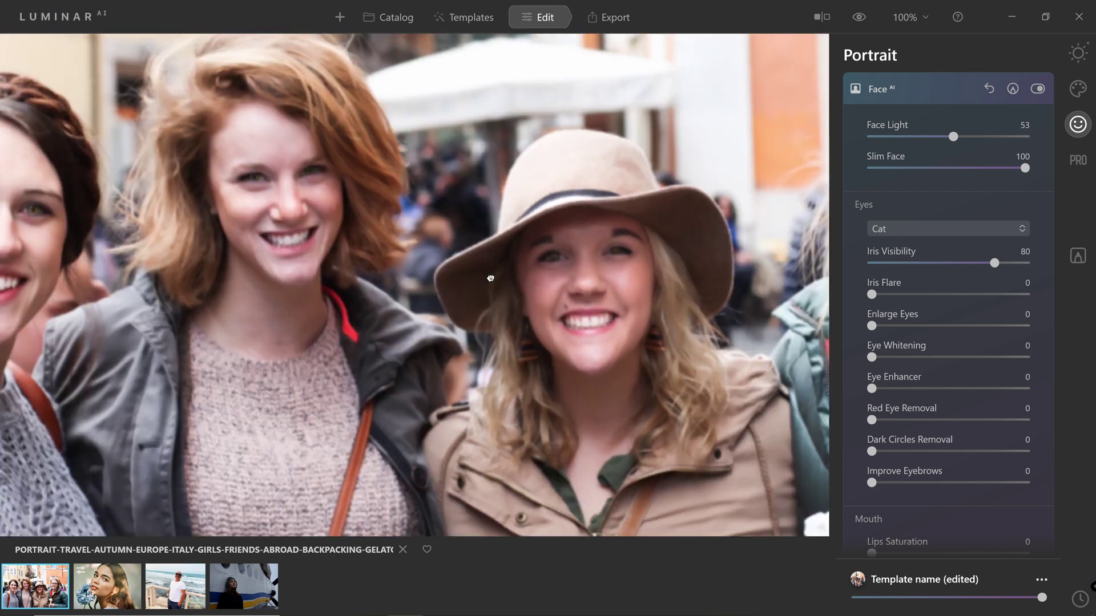
- Try the Honey and Brown eye colors in Face AI and return the setting to Original
click(939, 228)
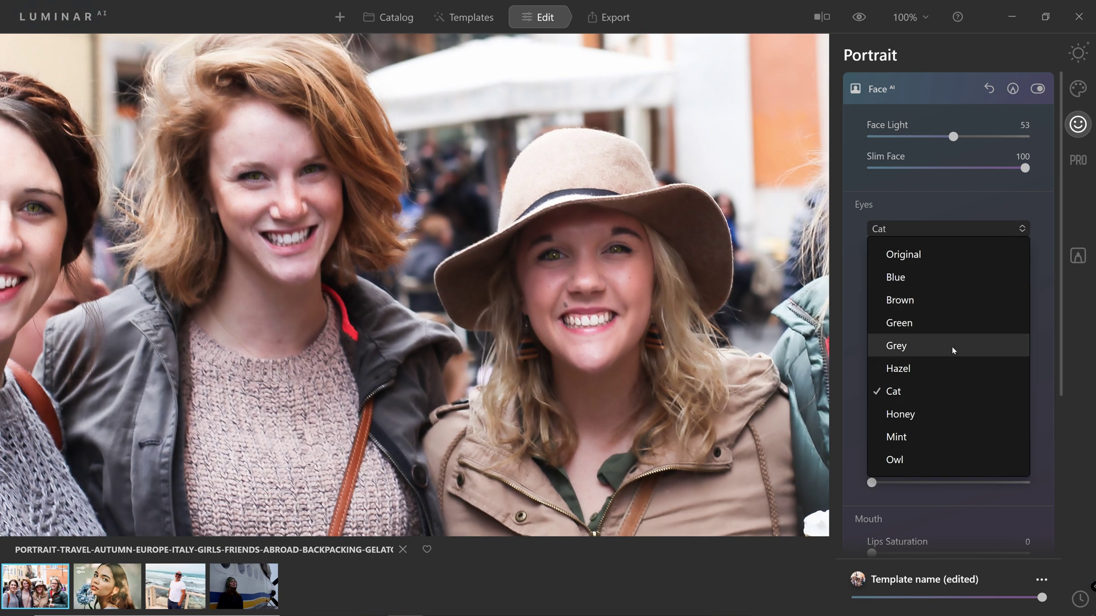
click(933, 422)
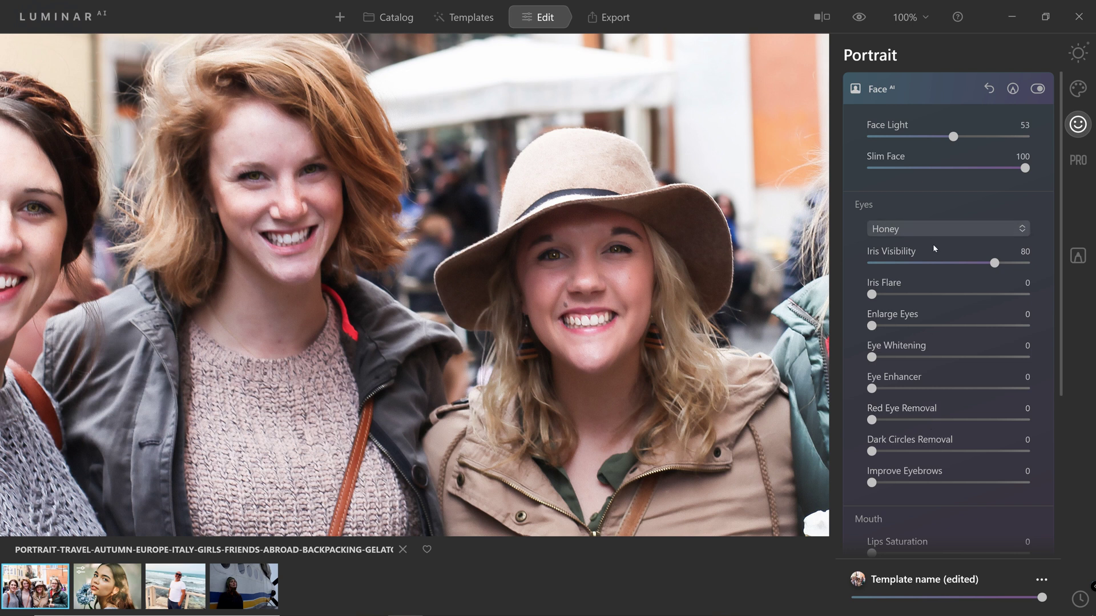
click(944, 229)
click(946, 307)
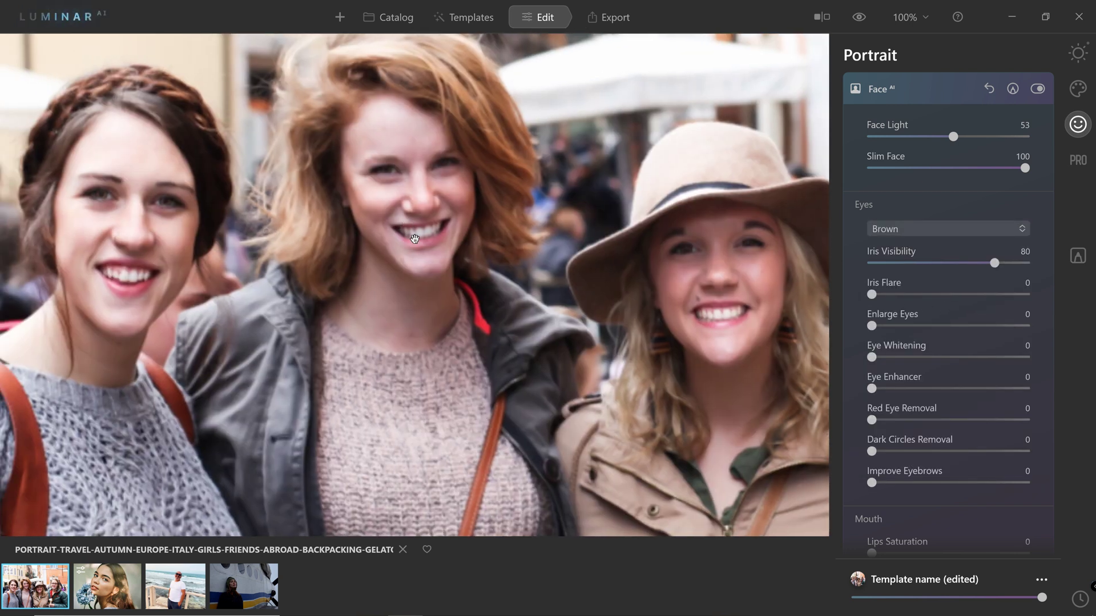
click(933, 230)
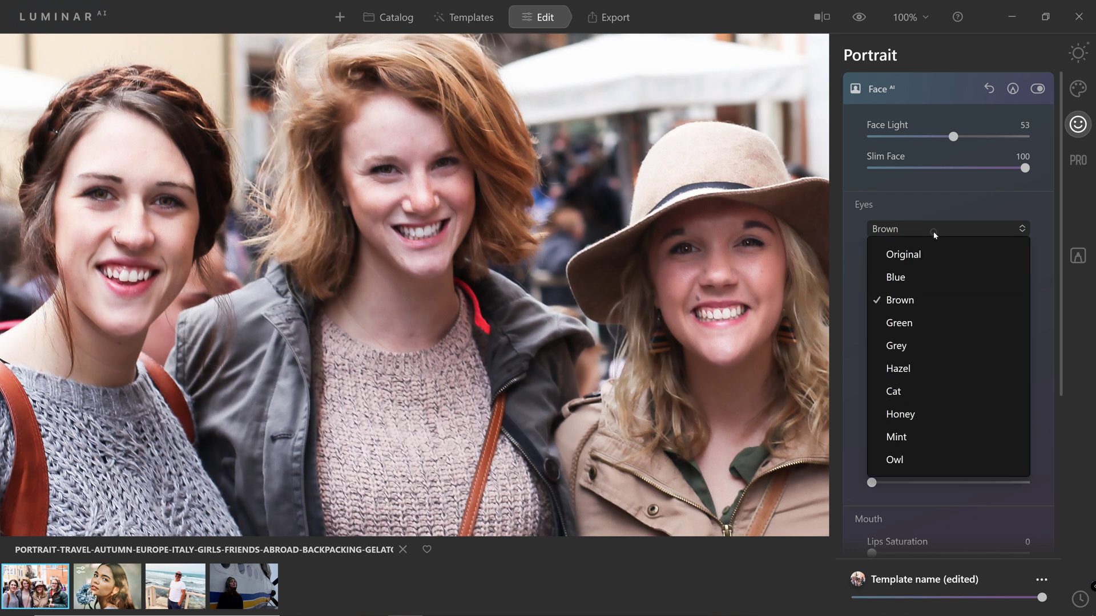
click(915, 256)
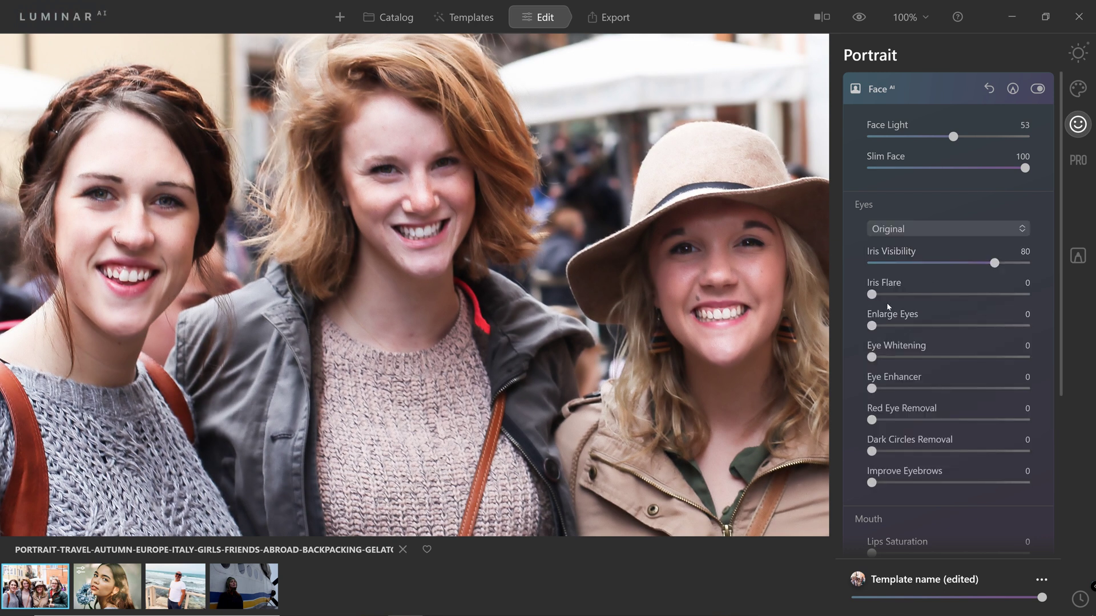
- Set the Face AI Iris Flare to 51 and Eye Whitening to 12
drag(872, 294, 943, 310)
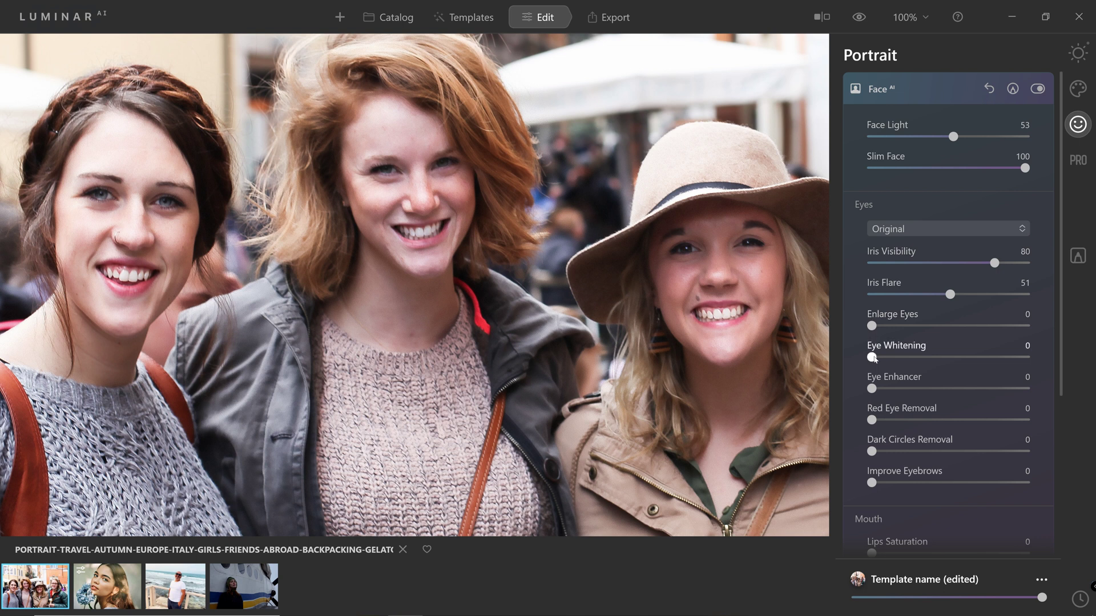
drag(872, 357, 947, 358)
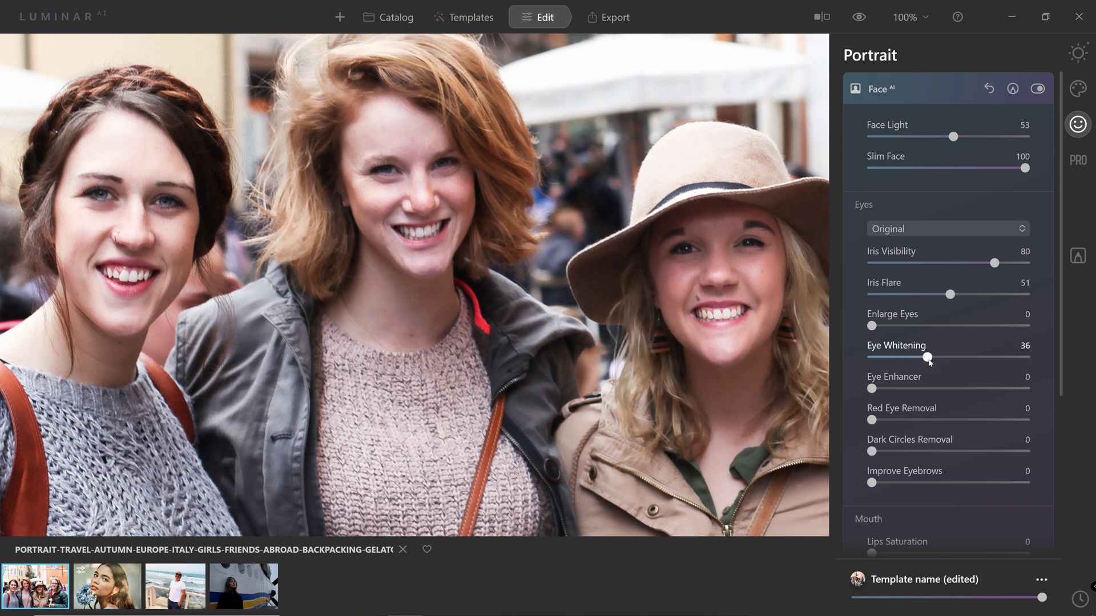
mouse_move(938, 357)
mouse_down()
mouse_move(896, 358)
mouse_move(1002, 358)
mouse_move(873, 358)
mouse_move(949, 361)
mouse_up()
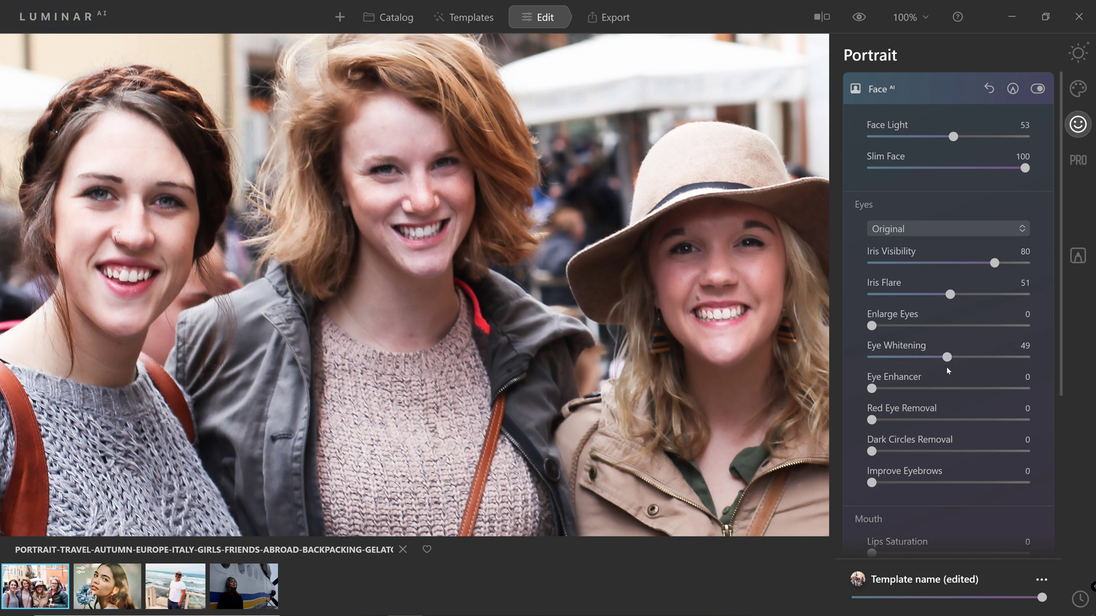
drag(946, 358, 885, 359)
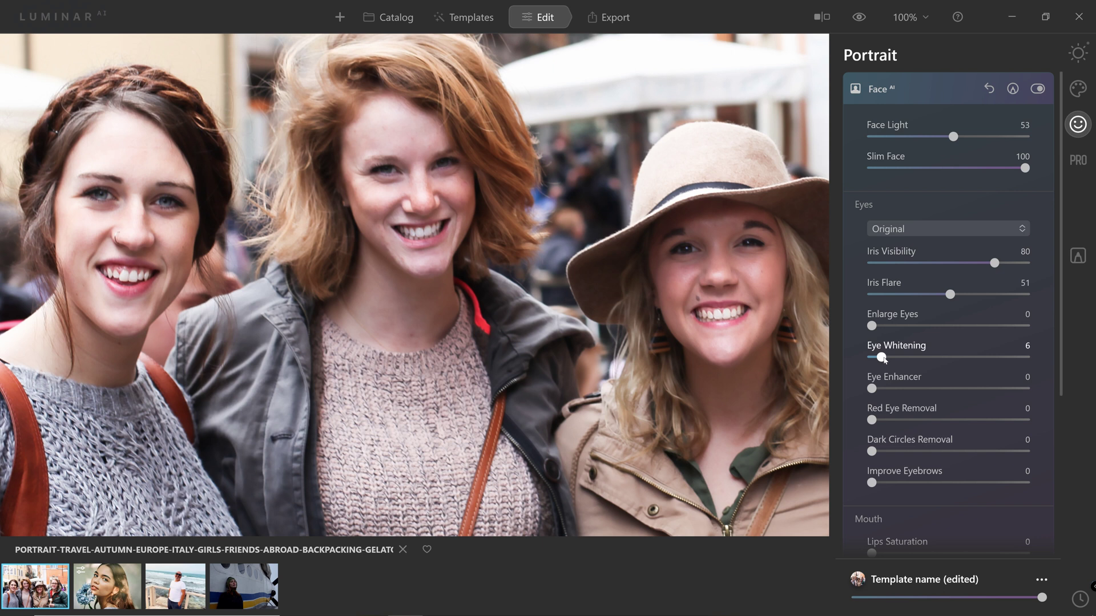
- Set the Face AI Eye Enhancer to 88, Dark Circles Removal to 63 and Improve Eyebrows to 83
drag(886, 394, 1012, 399)
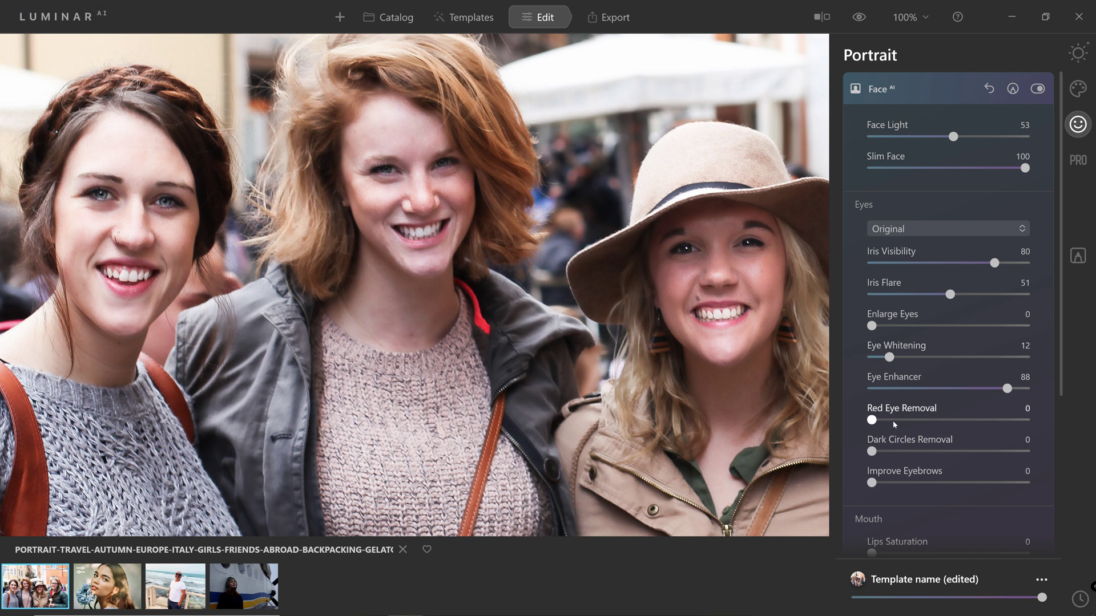
drag(873, 452, 968, 452)
drag(754, 330, 268, 382)
drag(878, 482, 951, 484)
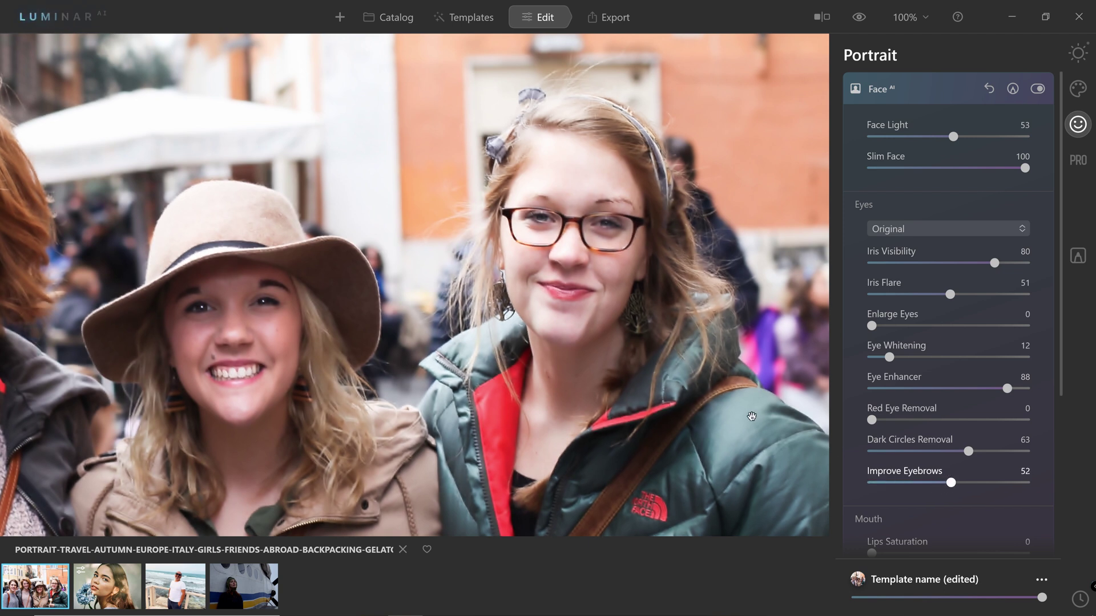
drag(950, 483, 998, 484)
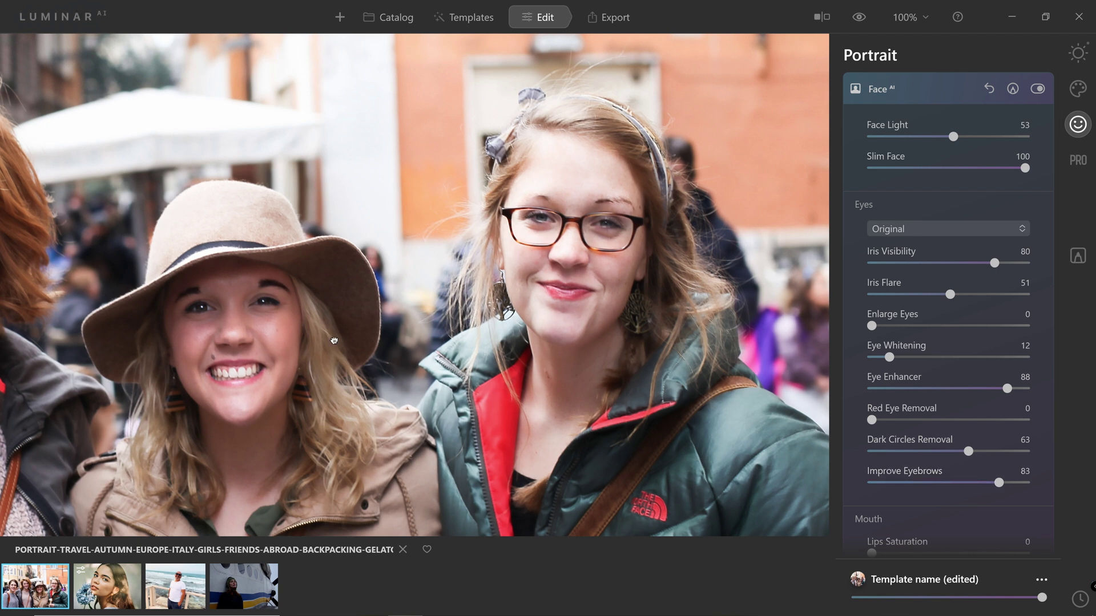
- Compare the whole edited group photo with its original version after the eye adjustments
click(394, 348)
click(865, 23)
click(865, 23)
click(864, 23)
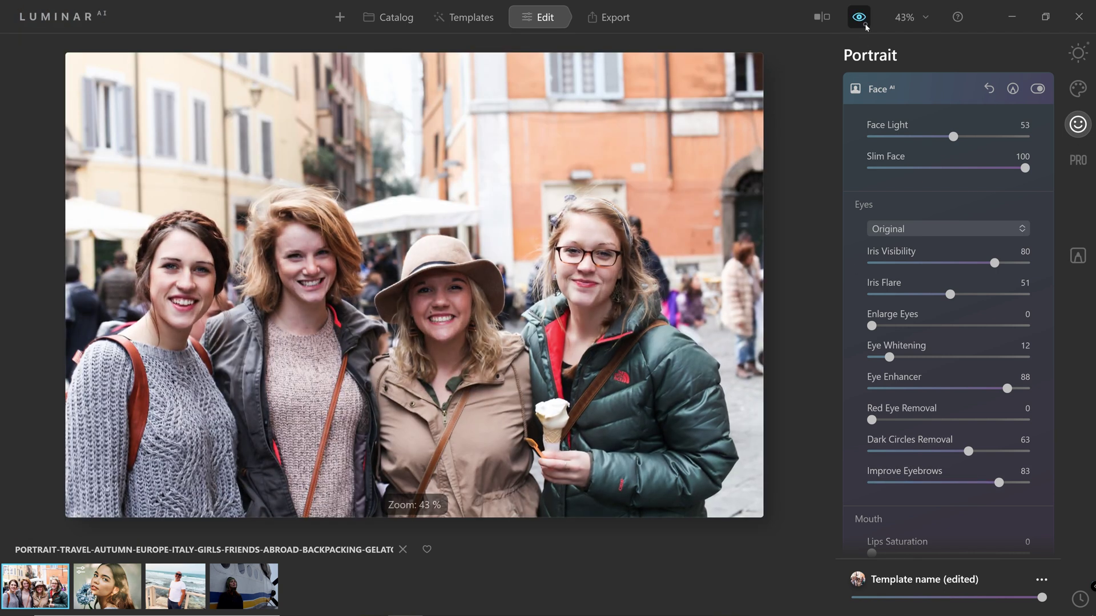
click(864, 22)
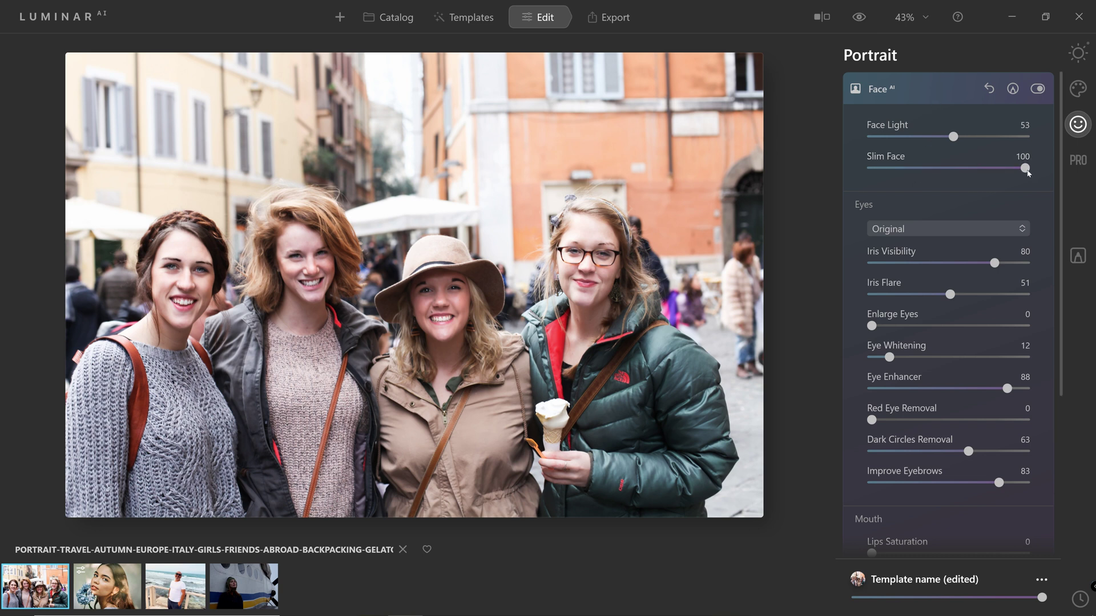
- Set Slim Face to 0, compare the photo with the original, and lower the Eye Enhancer
drag(1027, 170, 844, 167)
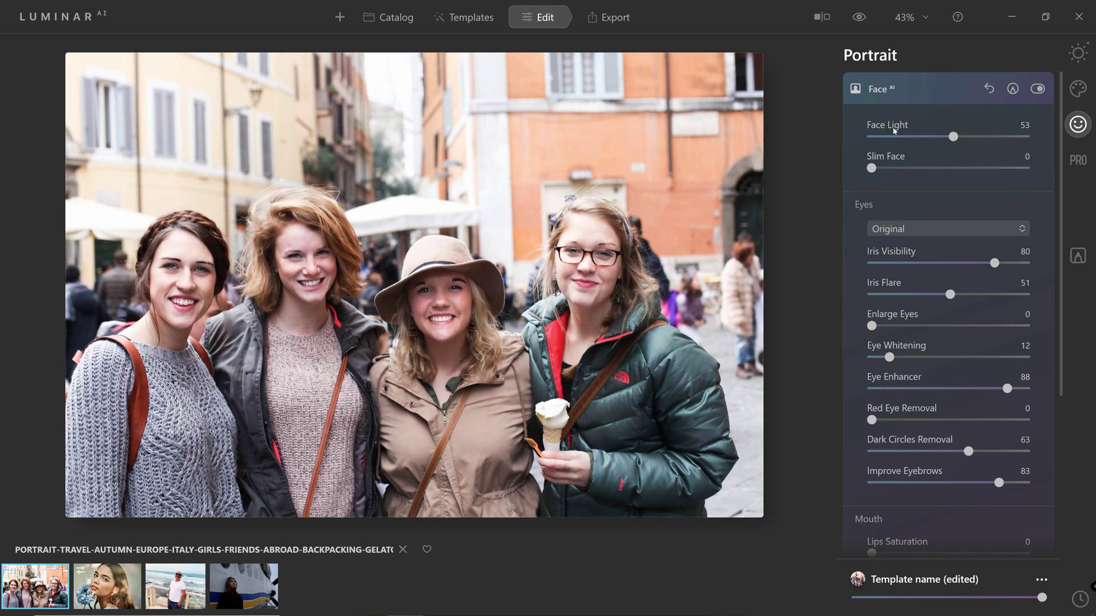
click(863, 22)
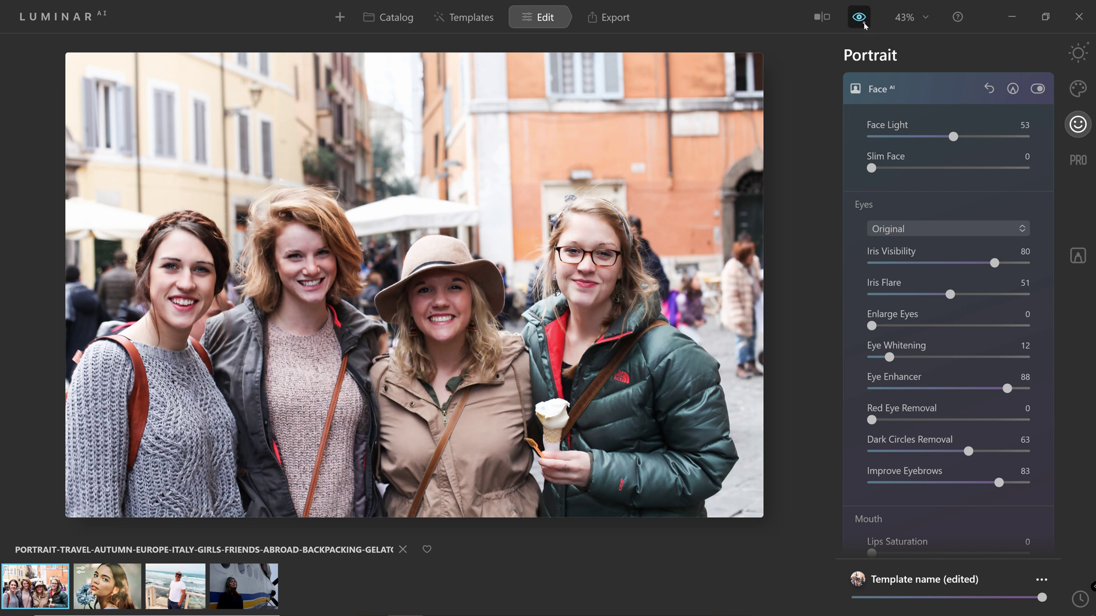
click(864, 25)
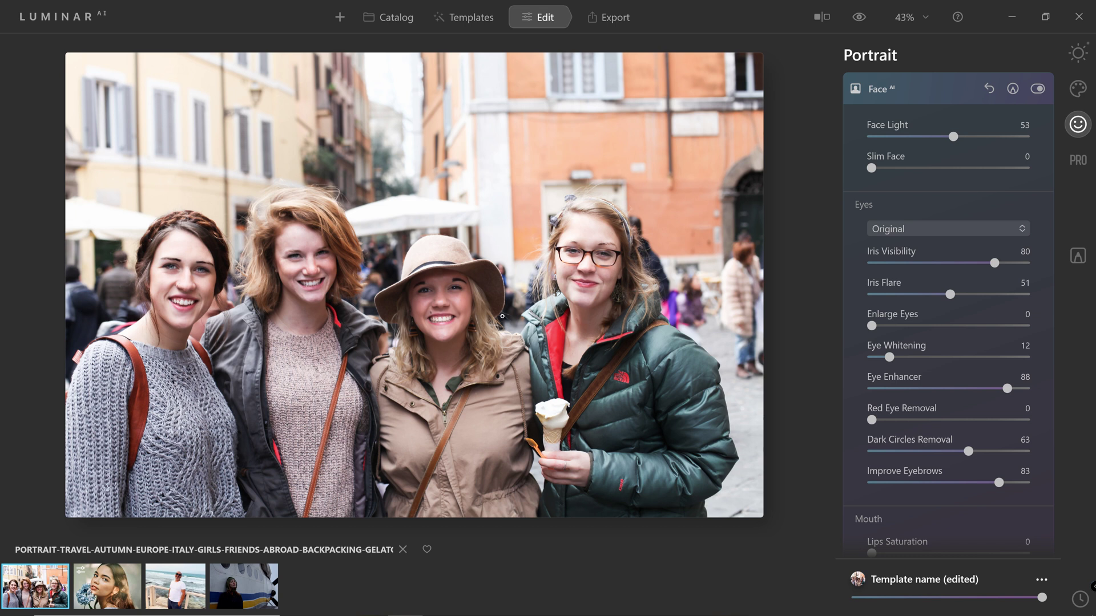
drag(1007, 389, 920, 390)
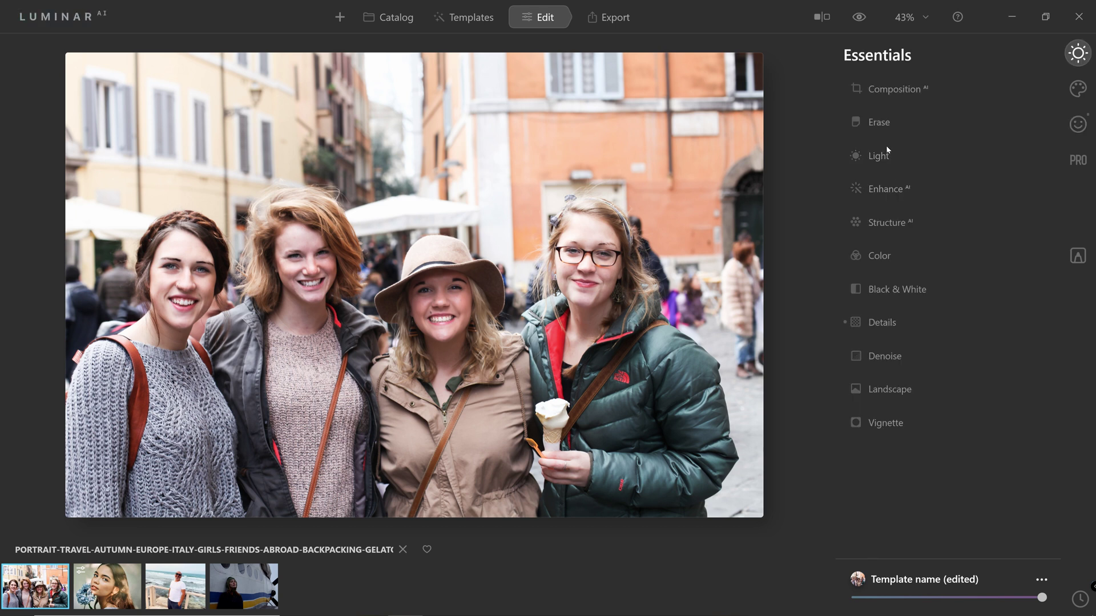
- In the Light tool, set Temperature to 10, Exposure to 0.28, Shadows to -30 and Smart Contrast to 29
click(879, 255)
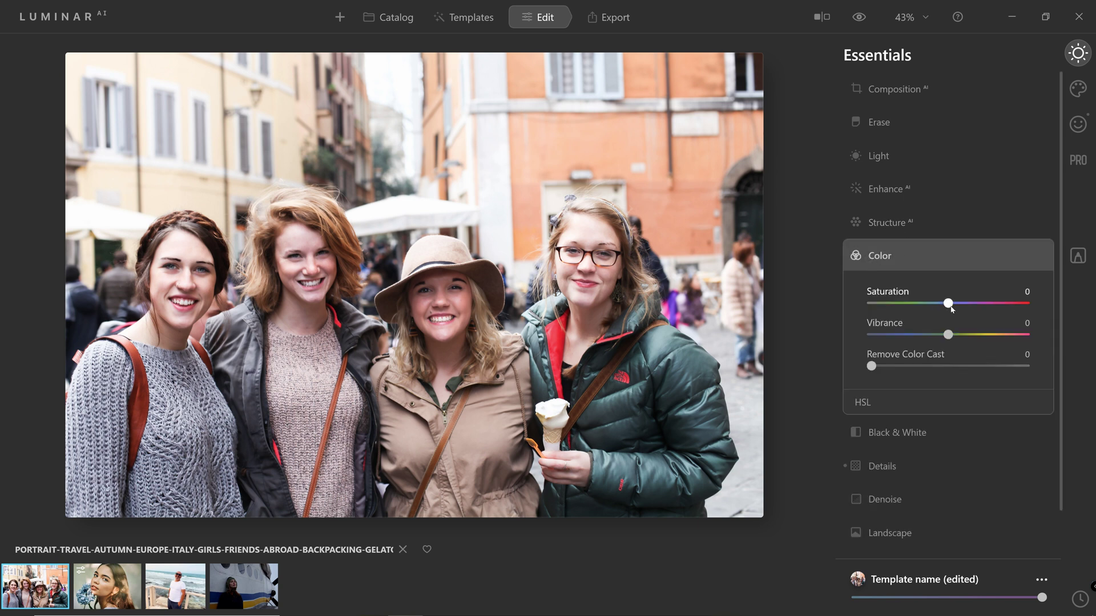
click(876, 157)
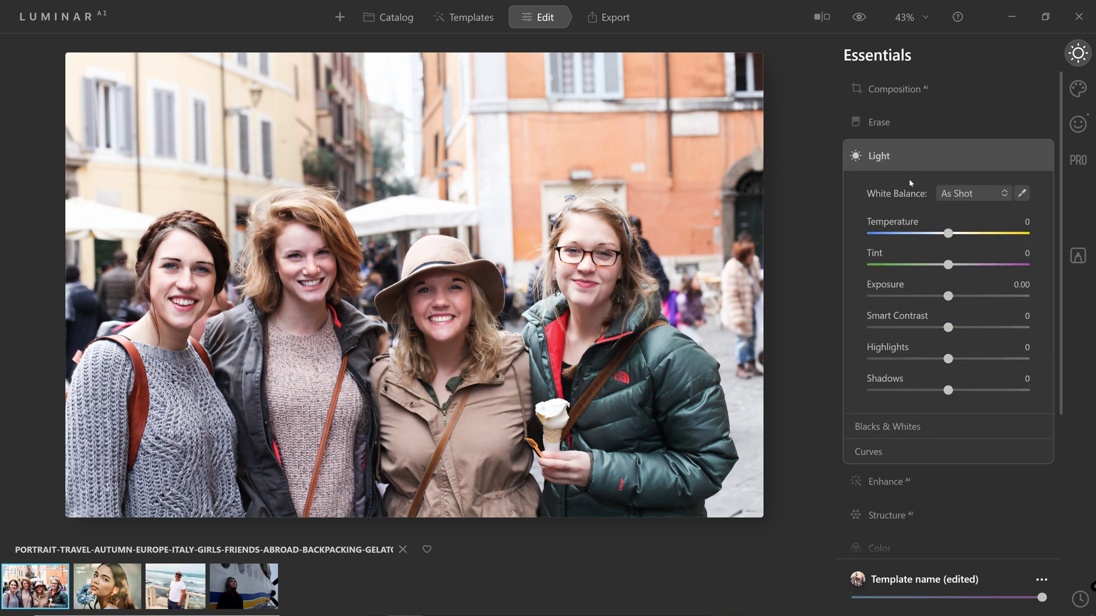
drag(951, 234, 958, 237)
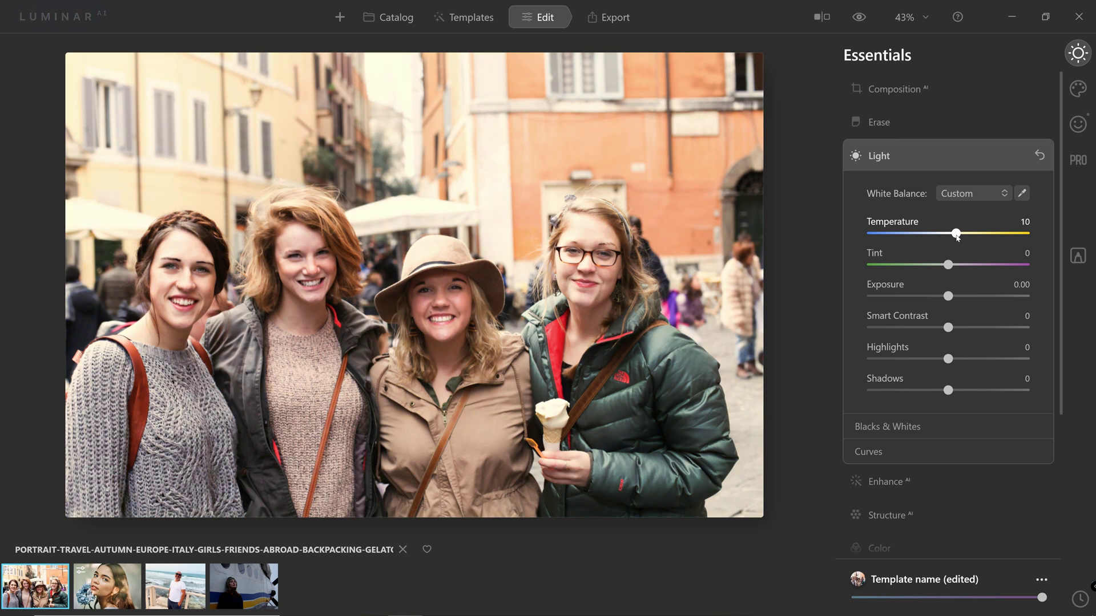
drag(948, 297, 952, 296)
drag(948, 391, 925, 394)
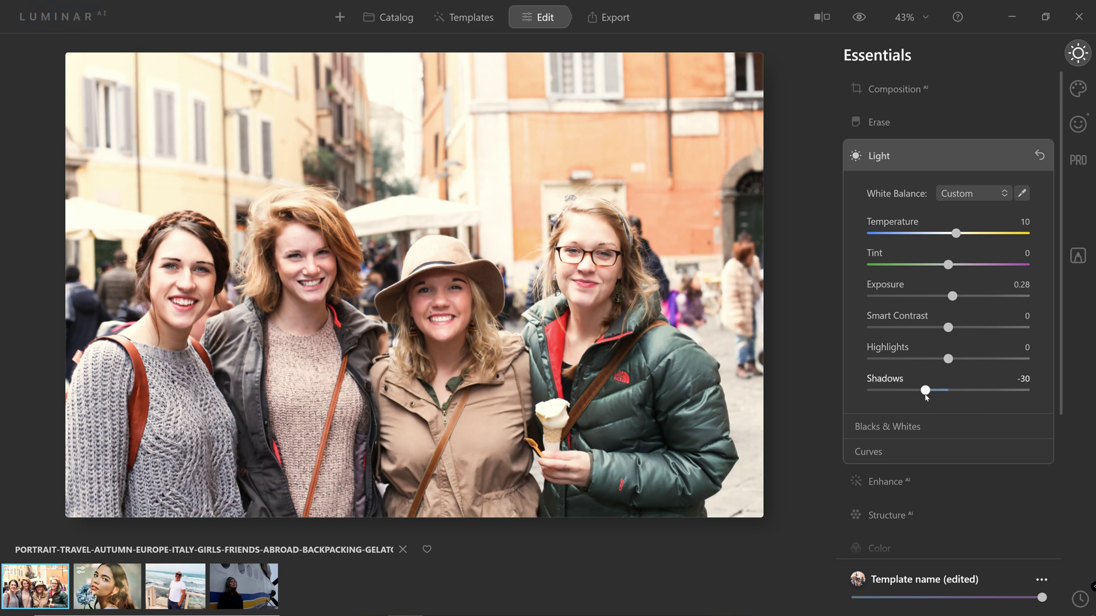
drag(948, 328, 972, 329)
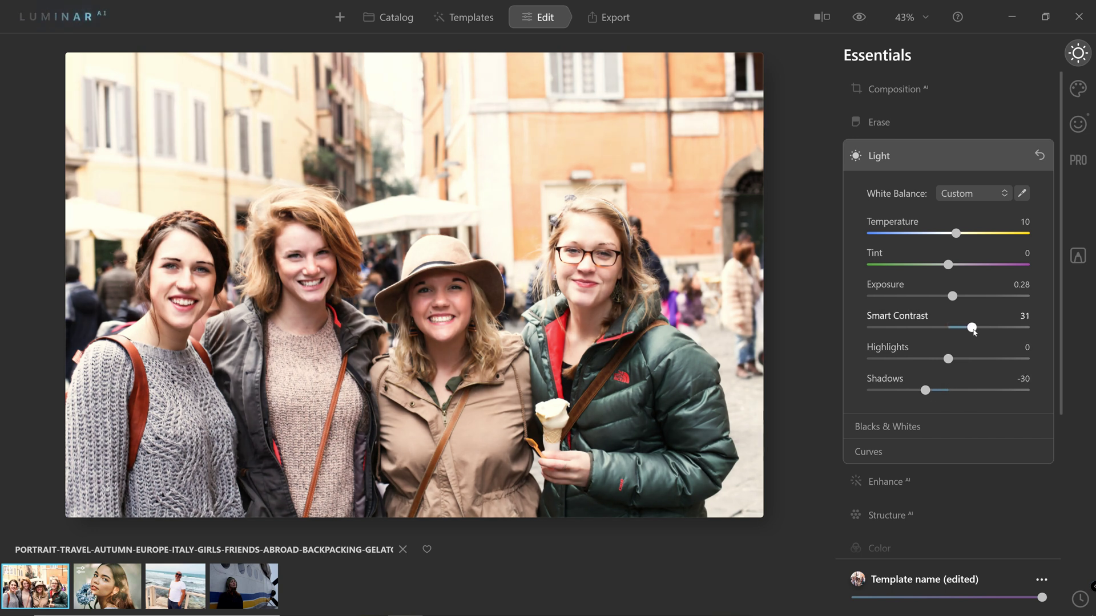
- Strengthen the Enhance AI effect, and reset the Light Temperature and raise it slightly above zero
click(902, 485)
drag(879, 239, 1006, 238)
click(890, 154)
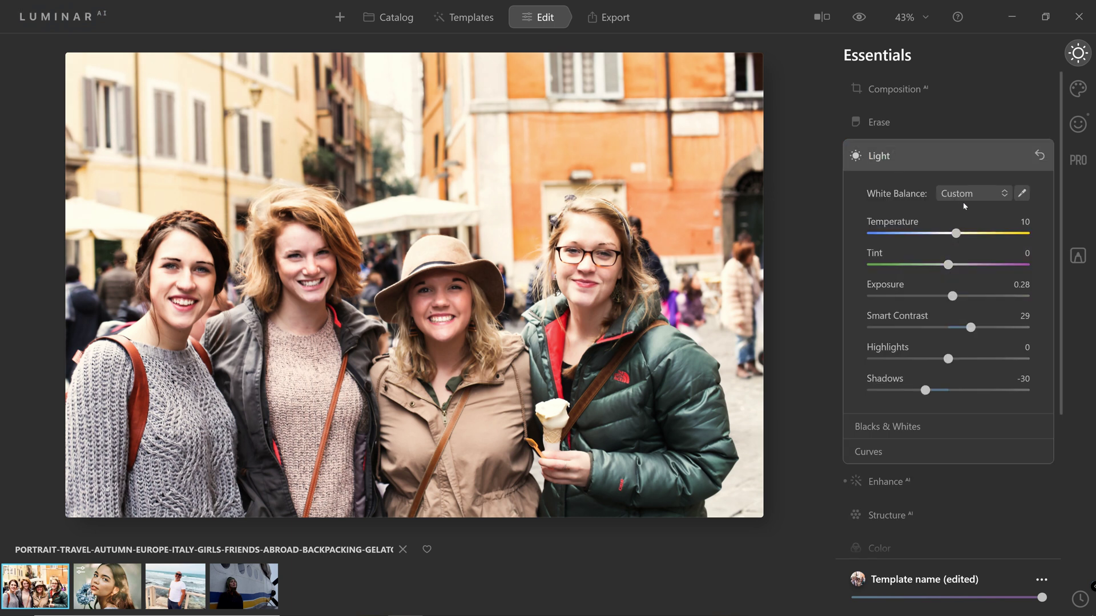
double_click(955, 234)
drag(948, 236, 951, 234)
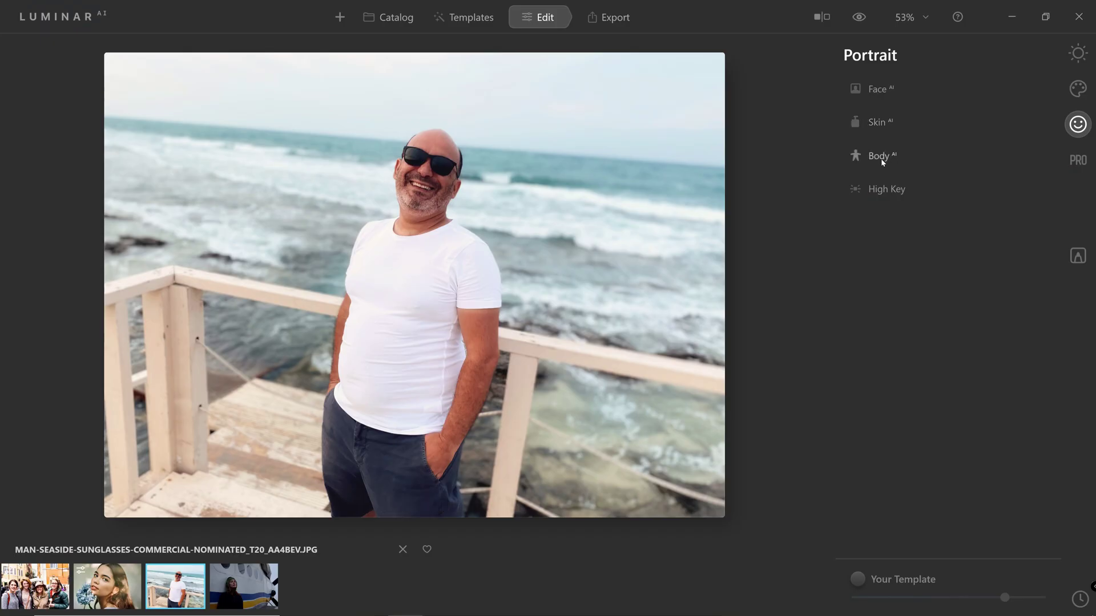
- Slim the man in the seaside photo with Body AI, setting Shape to 84
click(883, 162)
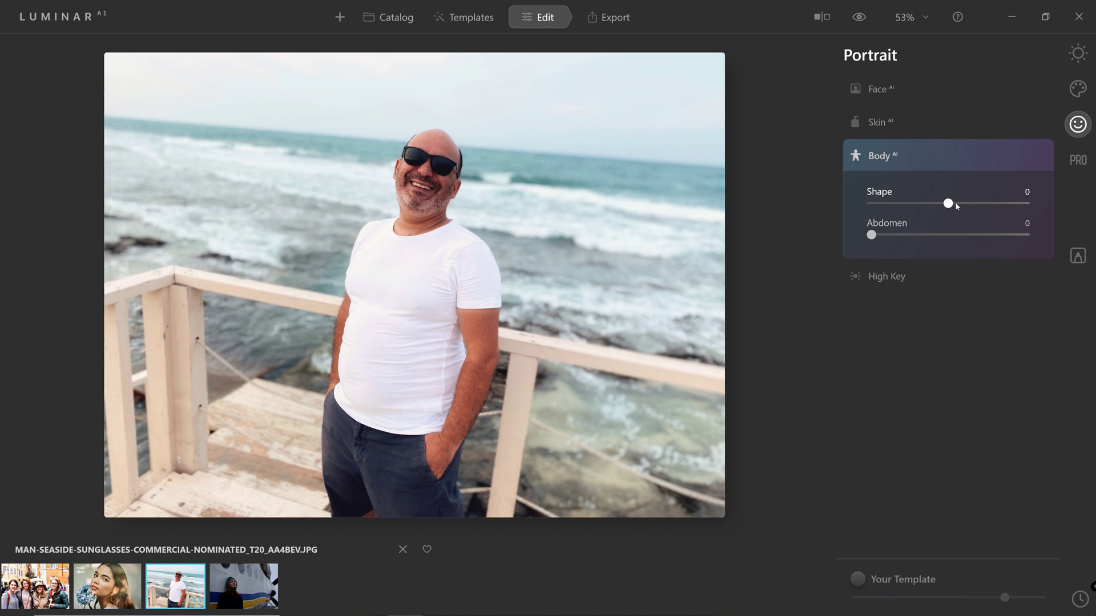
drag(948, 206, 1014, 212)
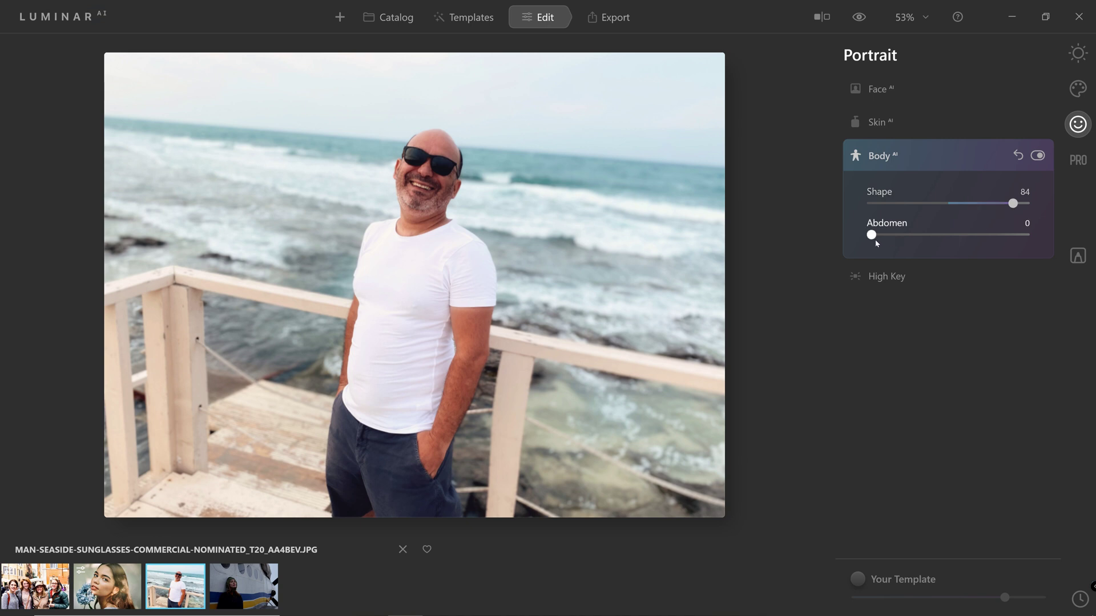
- Refine the man in the seaside photo by setting Body AI Abdomen to 54 and Face AI Slim Face to 95
drag(872, 235, 951, 233)
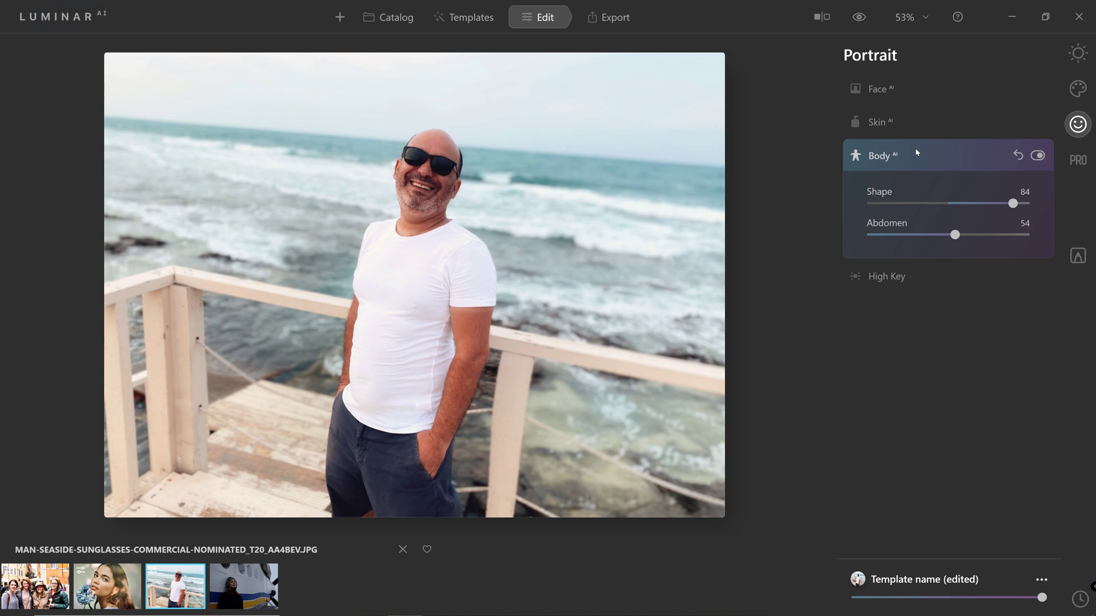
click(879, 89)
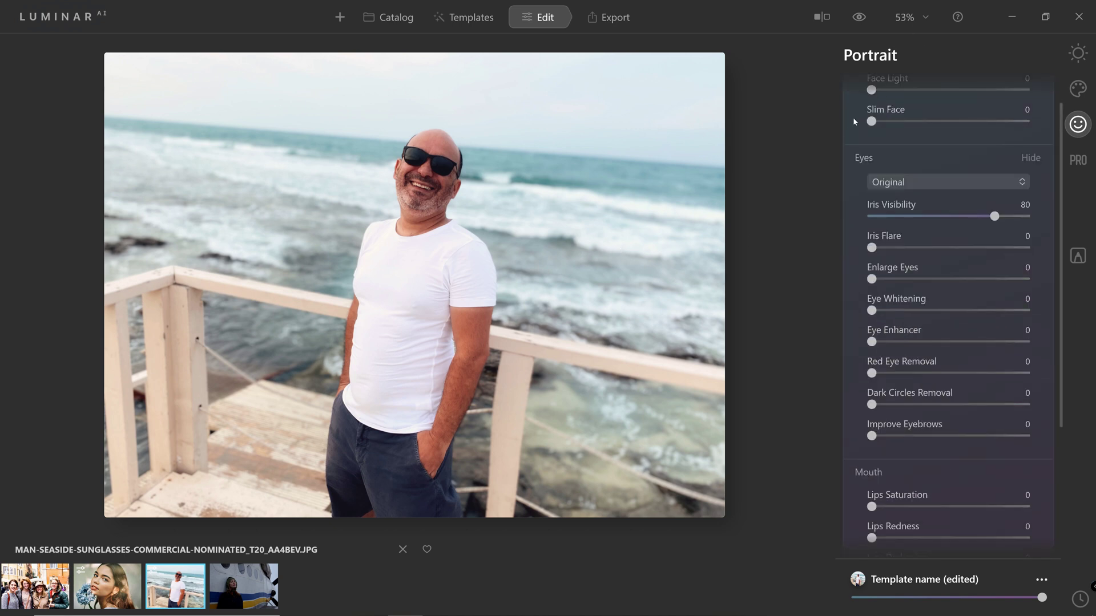
drag(873, 122, 1020, 109)
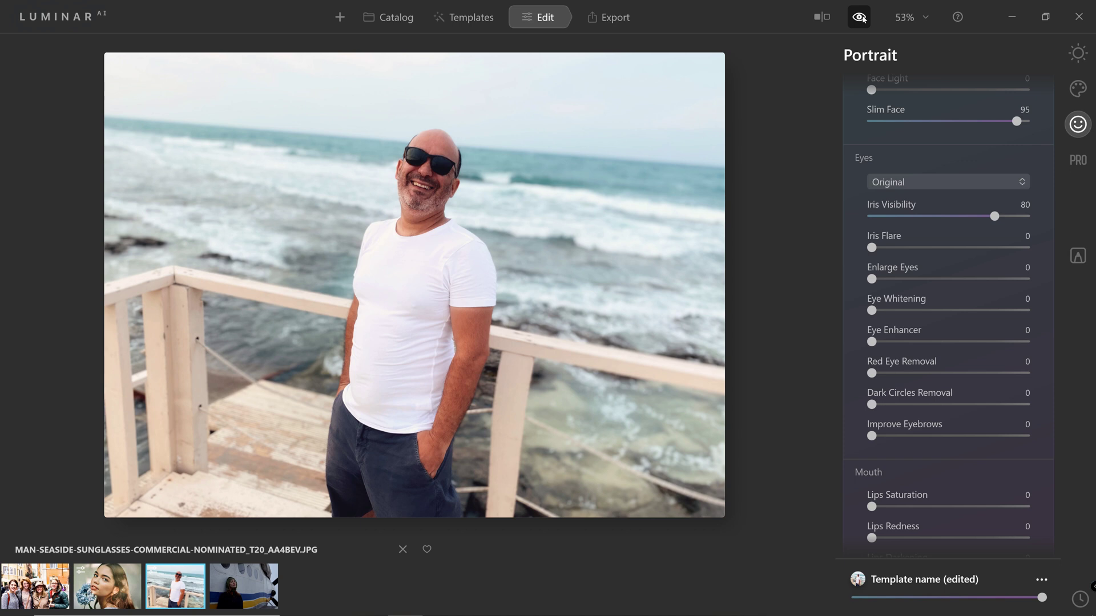
- Open the photo of the woman leaning against the airplane and show its Essentials tools
click(246, 597)
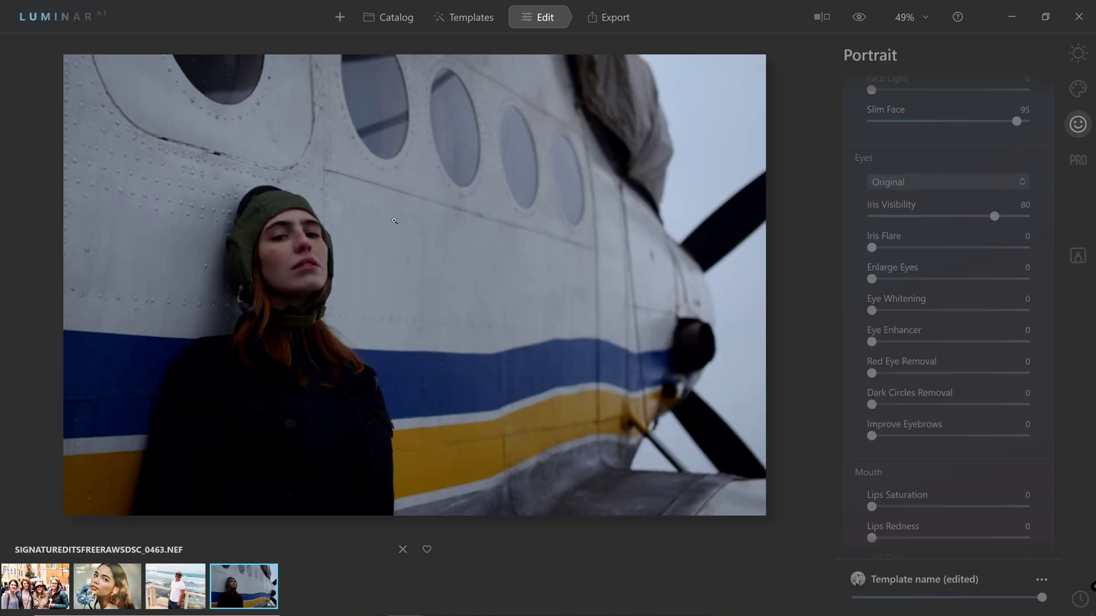
click(1074, 65)
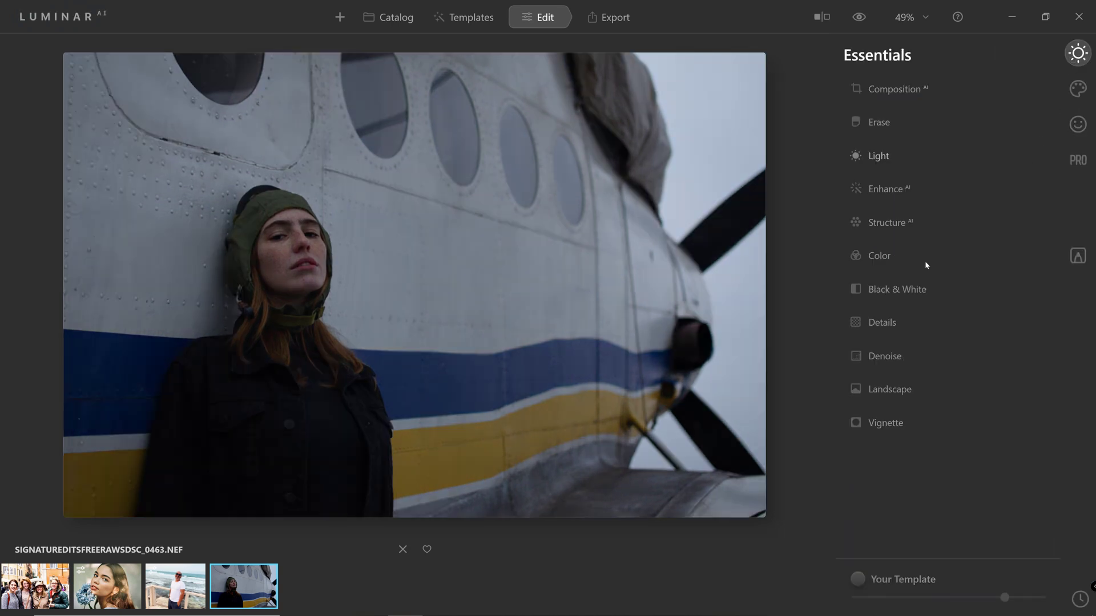
- Try Enhance AI on the airplane portrait with Accent at 100, compare it with the original, and reset Accent
click(889, 193)
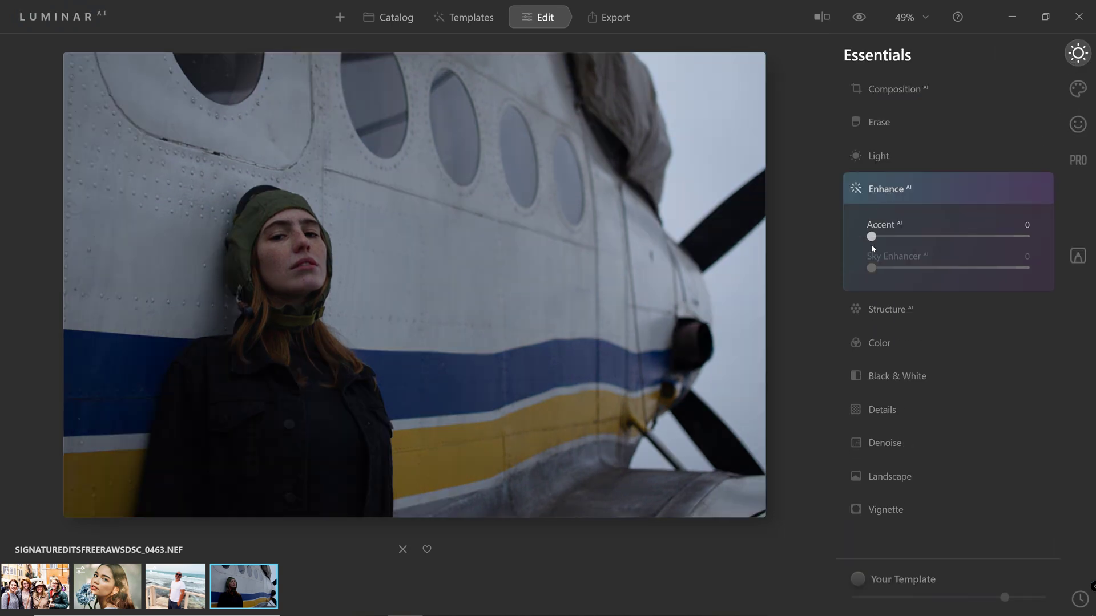
drag(919, 237, 1043, 236)
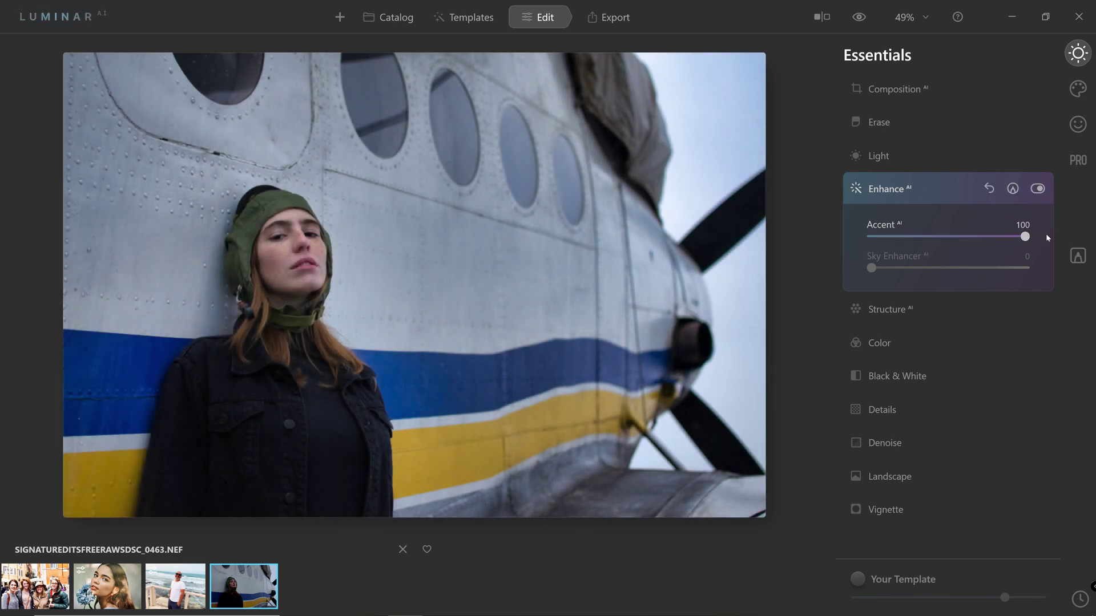
click(859, 17)
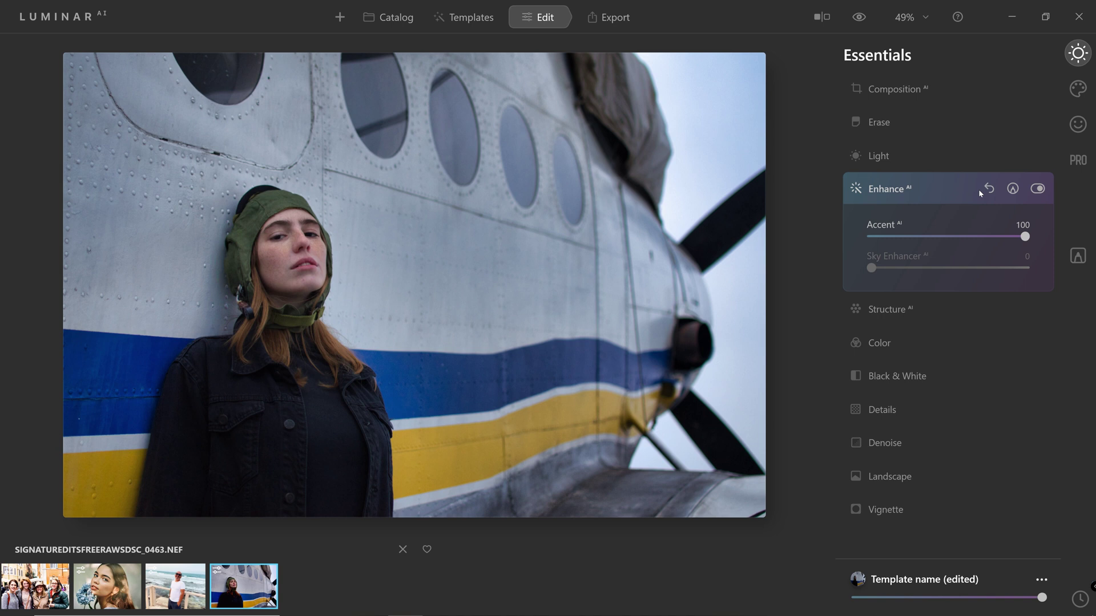
double_click(1024, 237)
- In the Light tool, set Exposure to 1.32, Smart Contrast to 40, Highlights to -61 and Shadows to 6
click(888, 161)
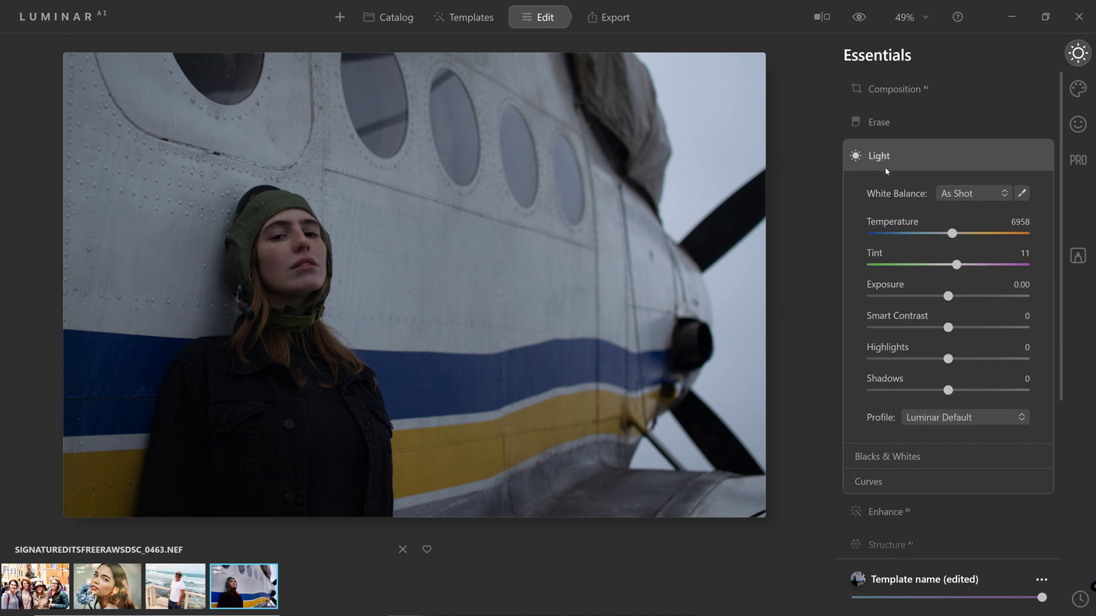
drag(948, 296, 981, 330)
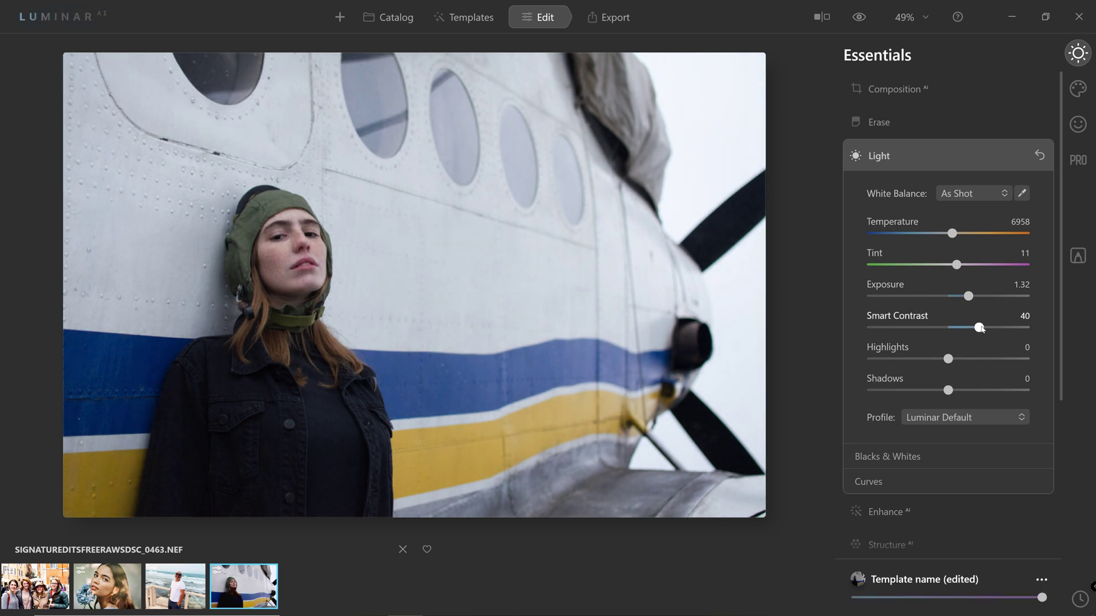
drag(950, 358, 901, 359)
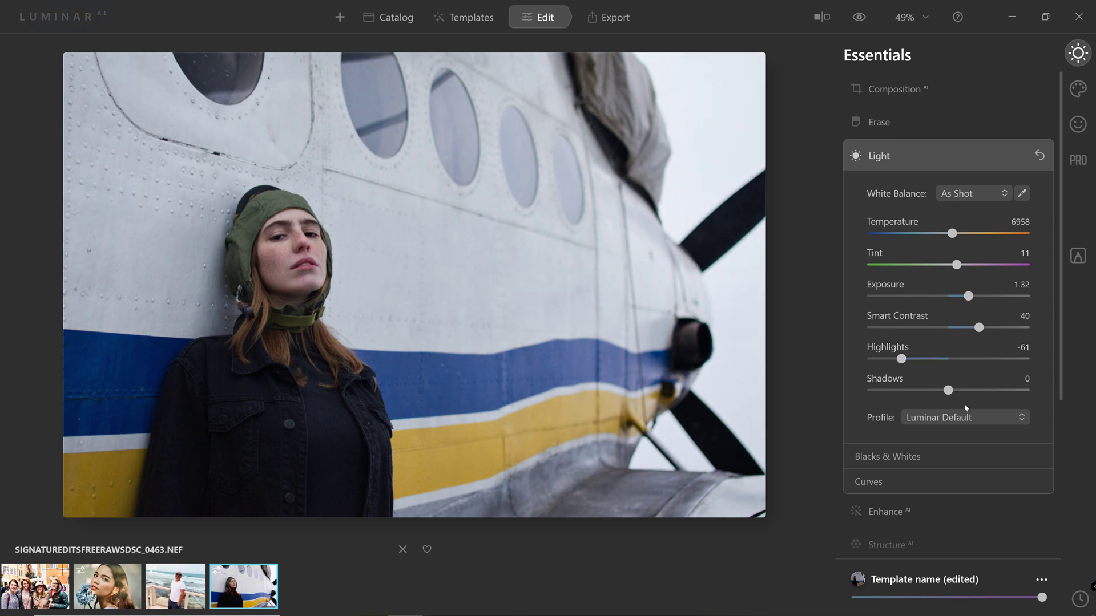
mouse_move(947, 392)
mouse_down()
mouse_move(973, 392)
mouse_move(953, 393)
mouse_up()
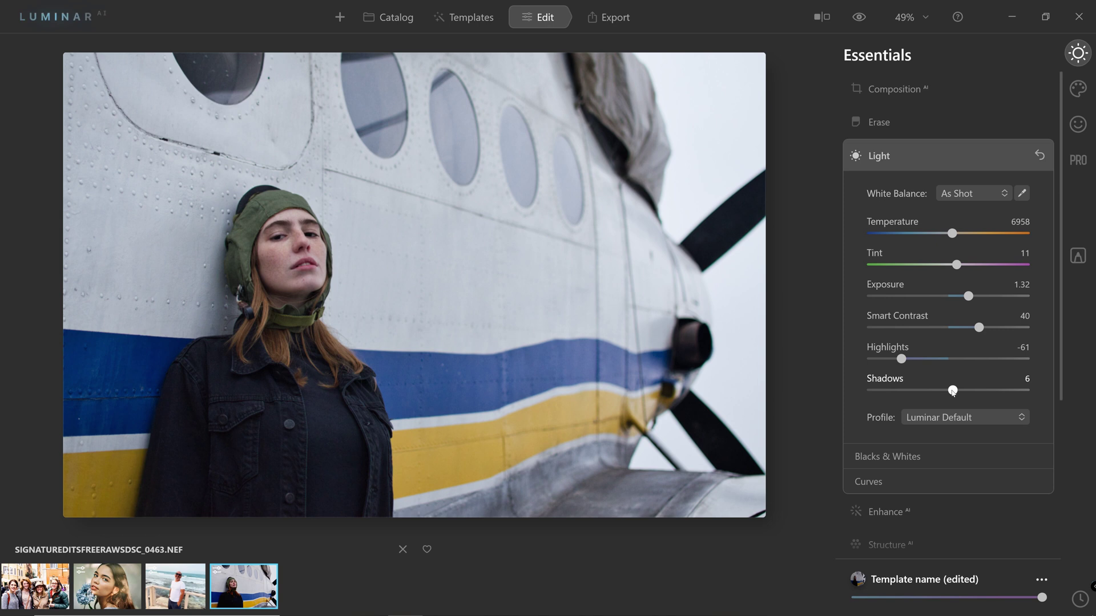
click(901, 164)
- Set the Enhance AI Accent to 23 and review the Light settings
click(897, 194)
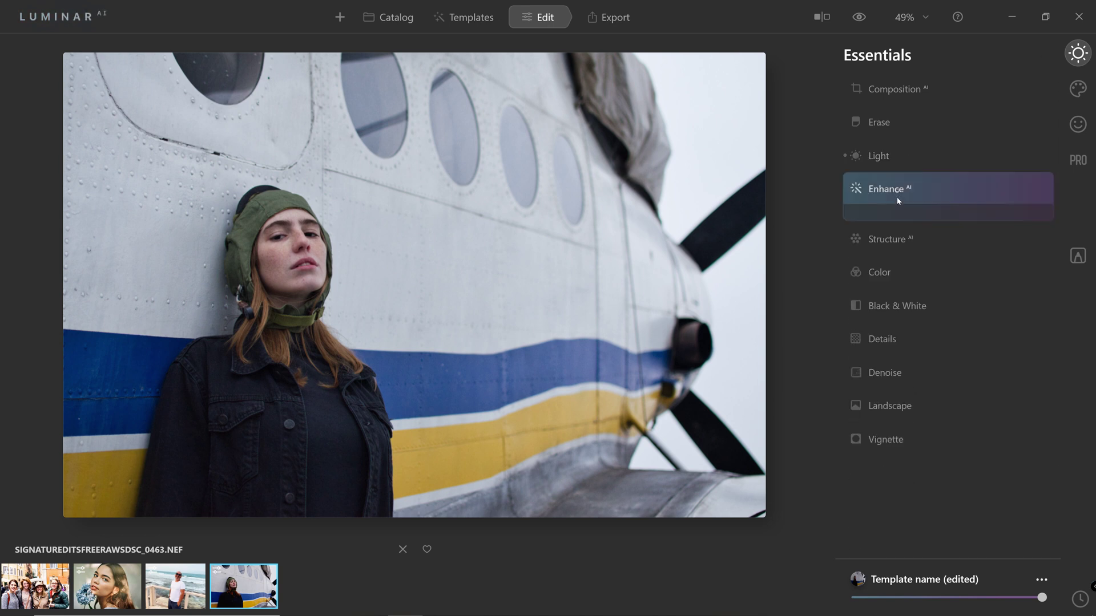
drag(872, 238, 908, 250)
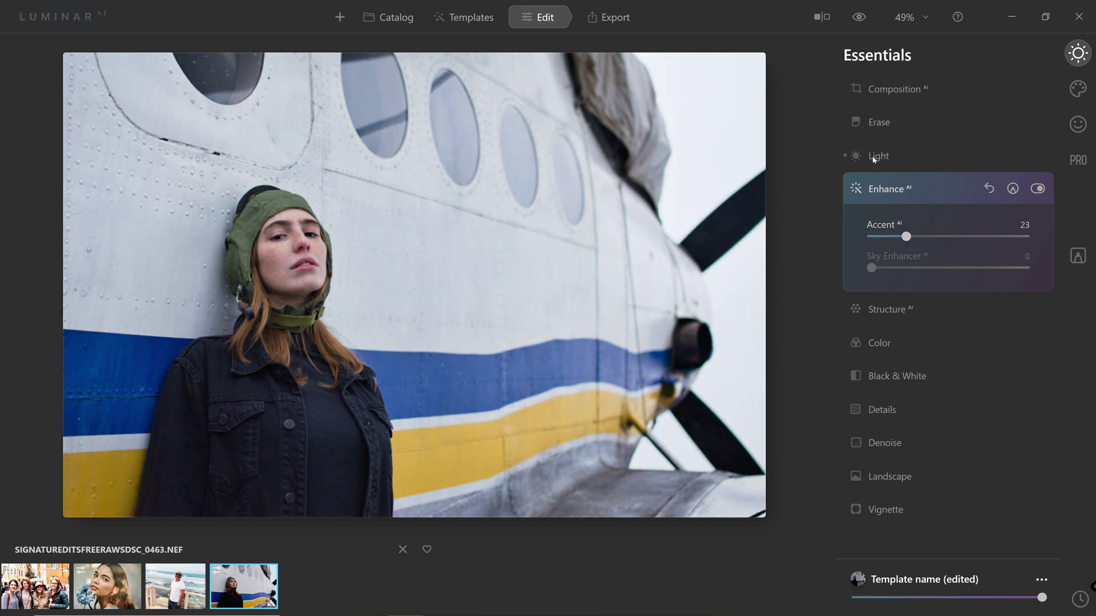
click(891, 157)
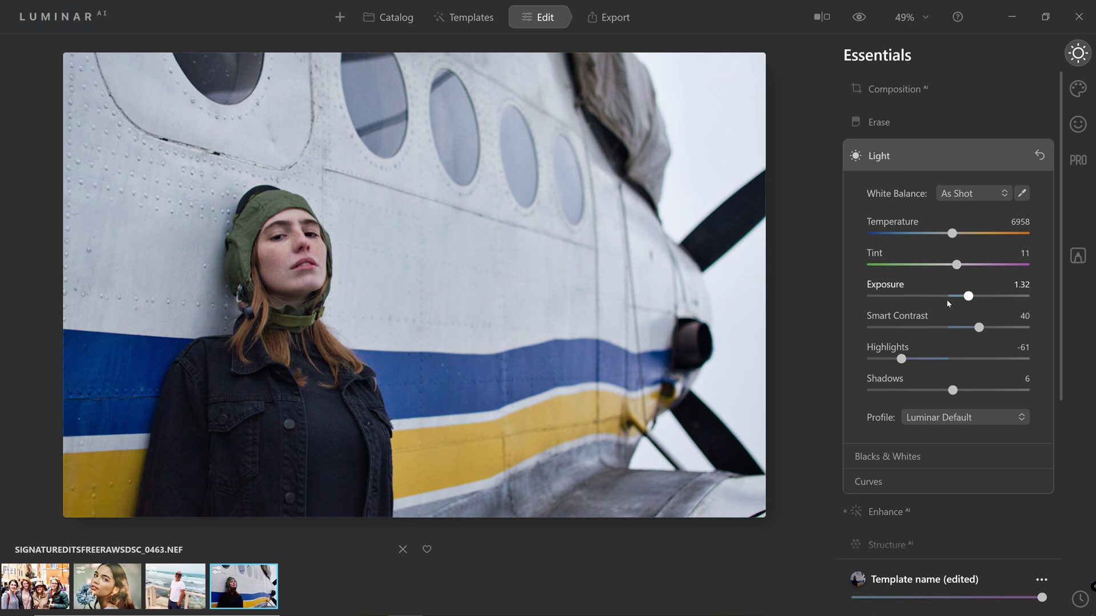
click(945, 155)
- Set Structure AI Amount to 56 and Boost to 64, and compare the photo with and without the effect
click(897, 222)
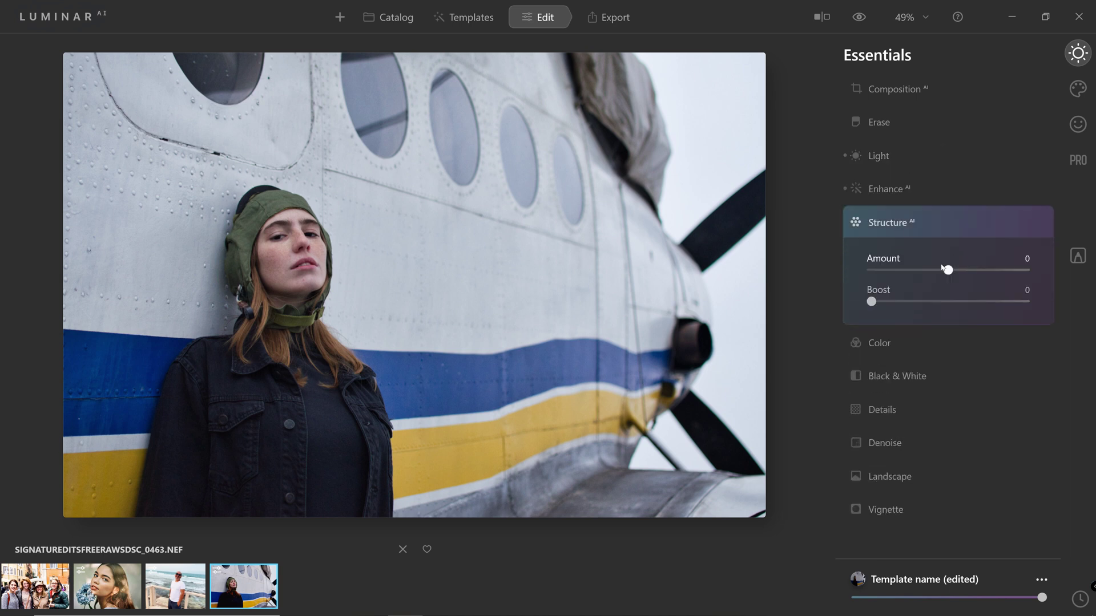
drag(949, 274, 994, 279)
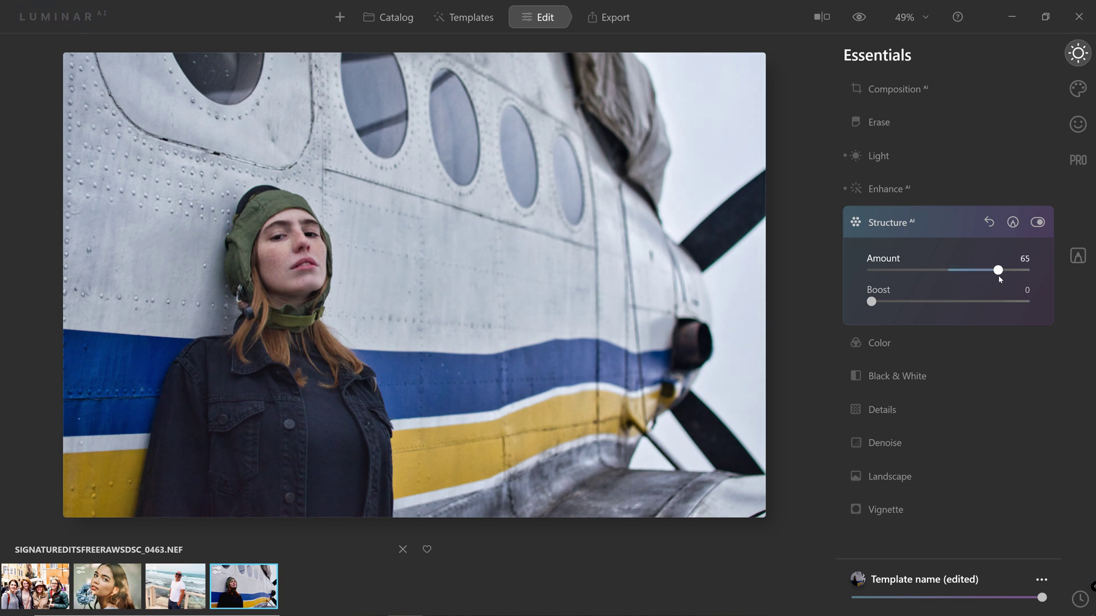
drag(999, 278, 991, 278)
drag(873, 304, 940, 307)
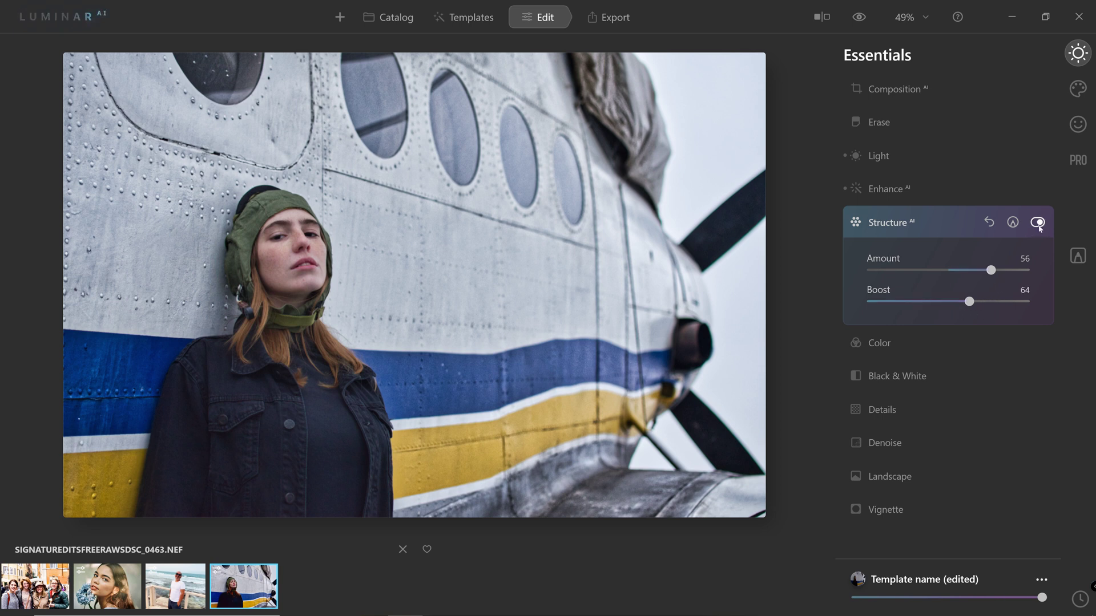
click(1037, 222)
click(1037, 223)
- Add a Texture local mask, load the light leak image 3.jpg, and flip the texture horizontally
click(1077, 257)
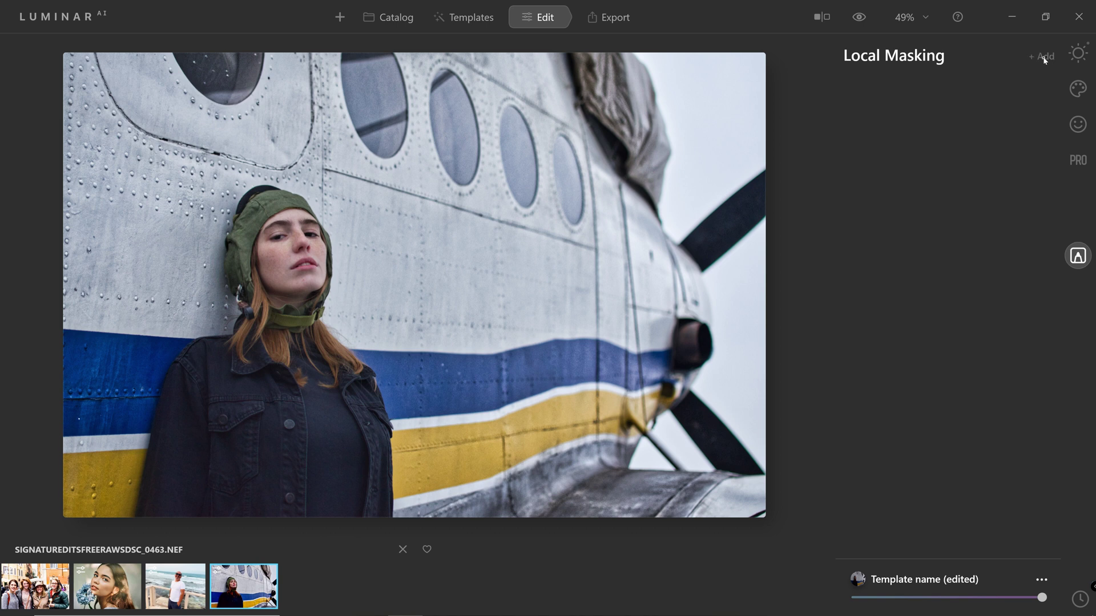
click(1042, 56)
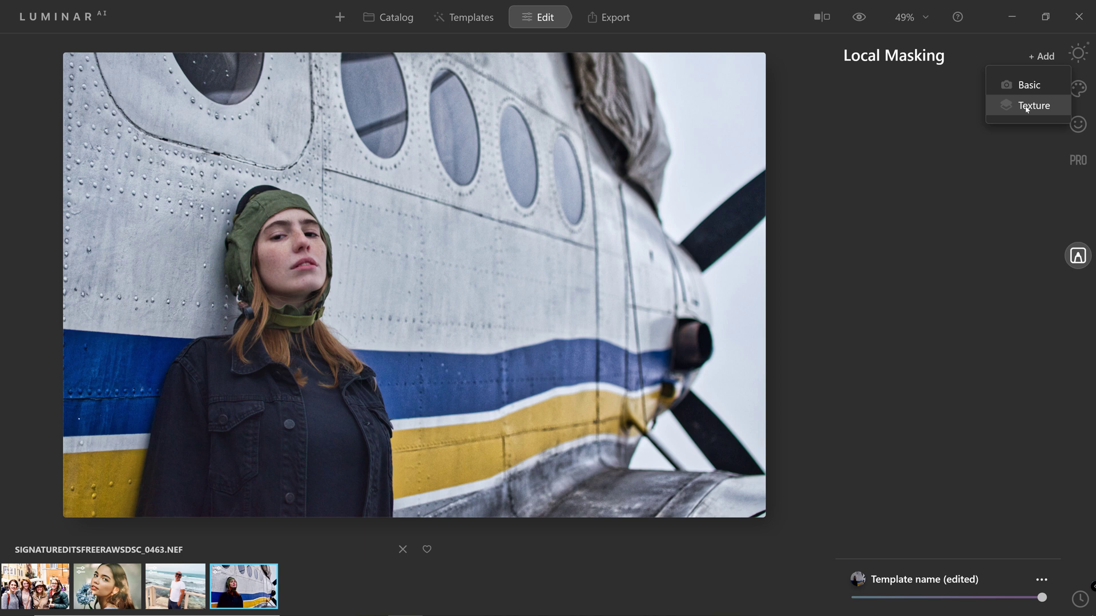
click(1026, 106)
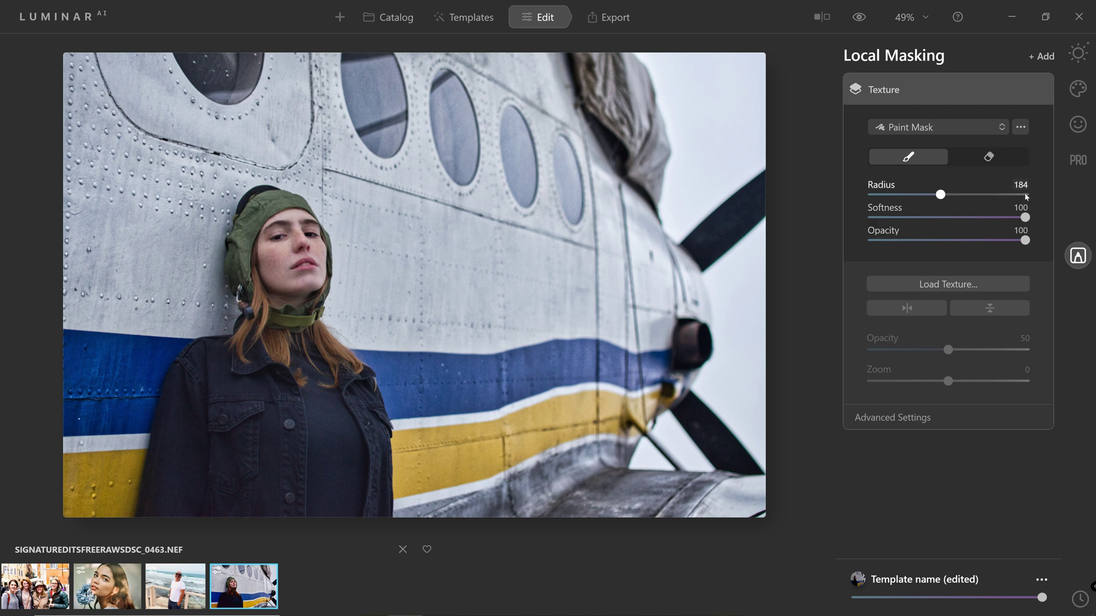
click(948, 285)
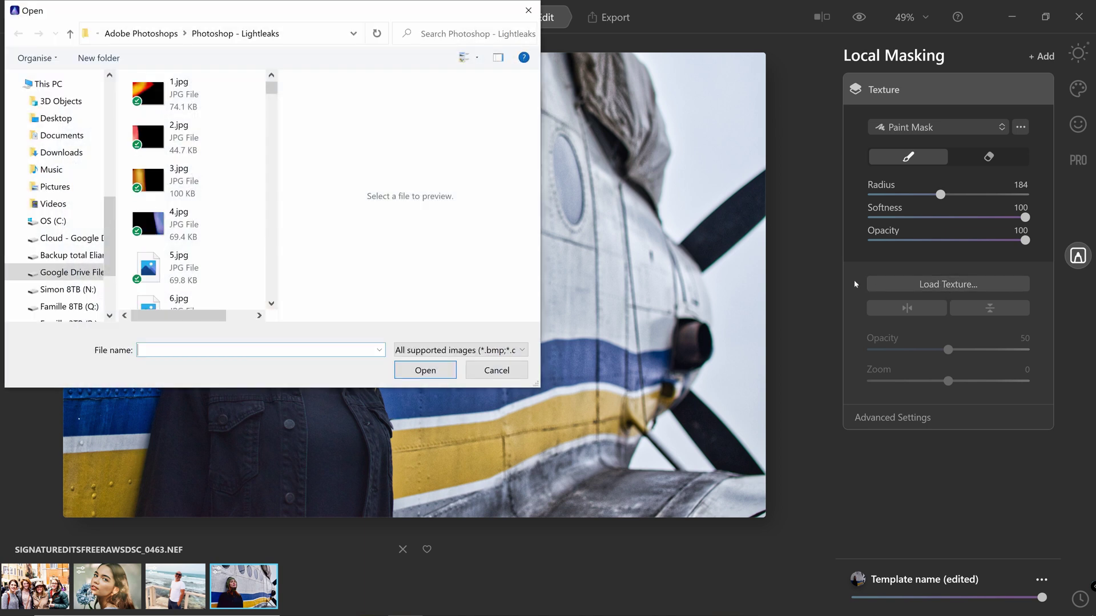
click(335, 92)
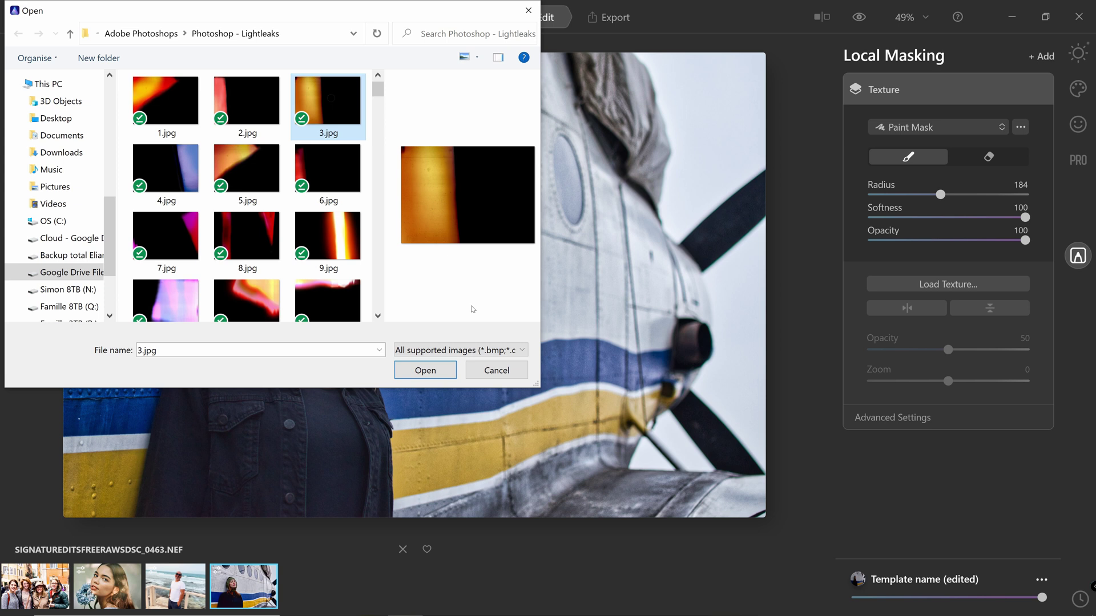
click(426, 370)
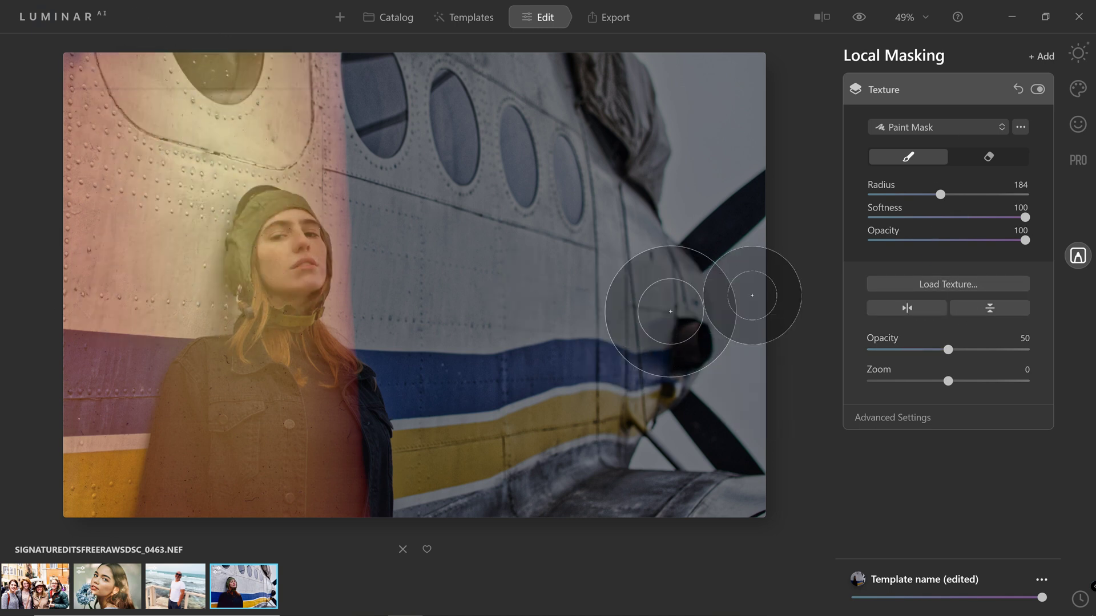
click(918, 309)
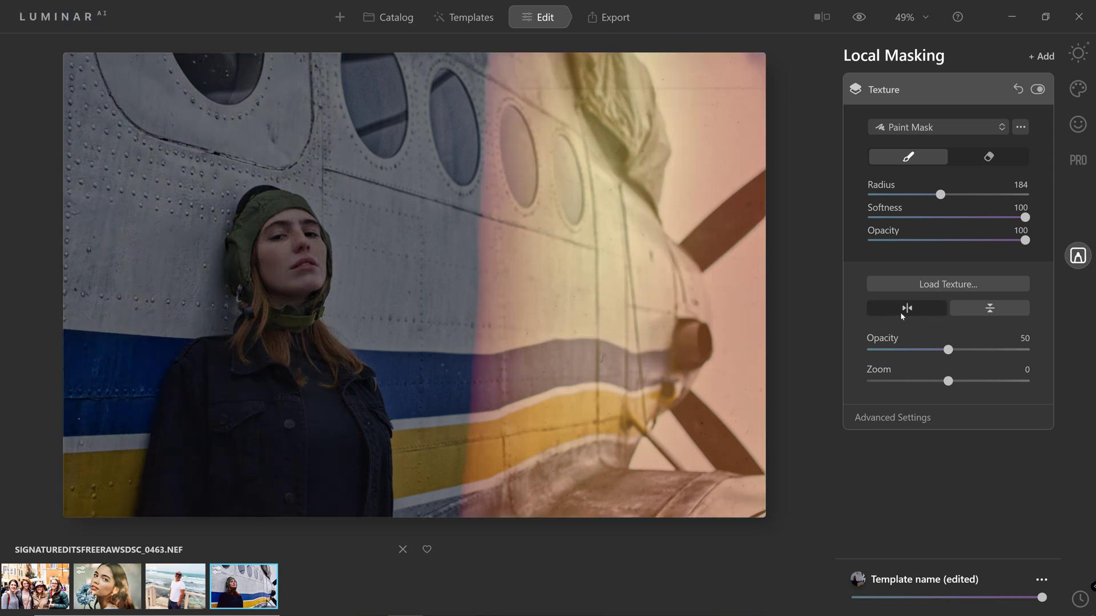
- Set the texture's blend mode to Darken in its advanced settings
click(893, 418)
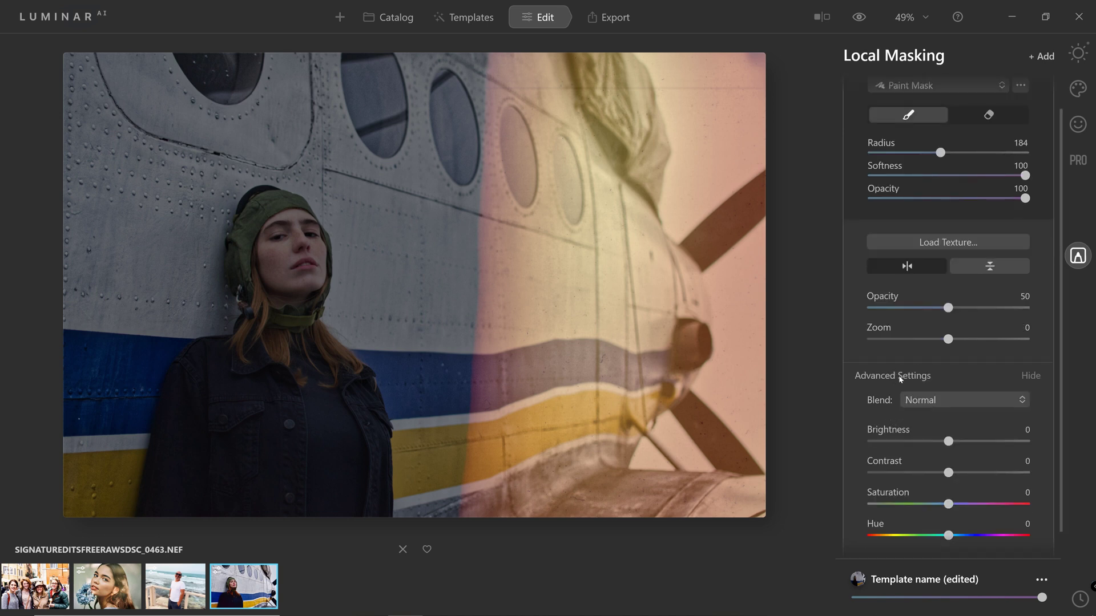
click(948, 400)
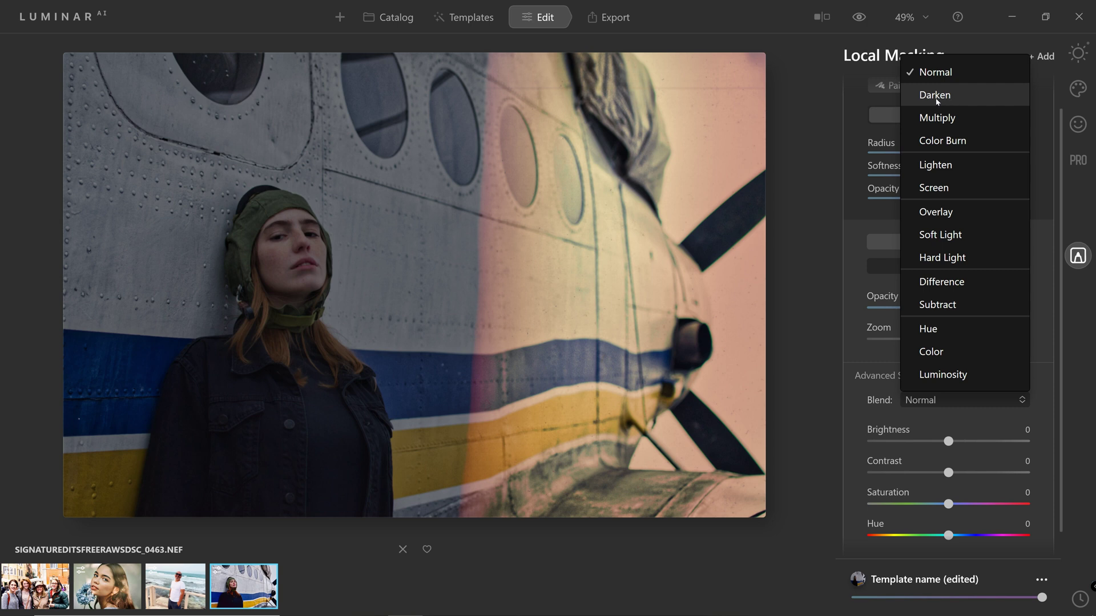
click(940, 97)
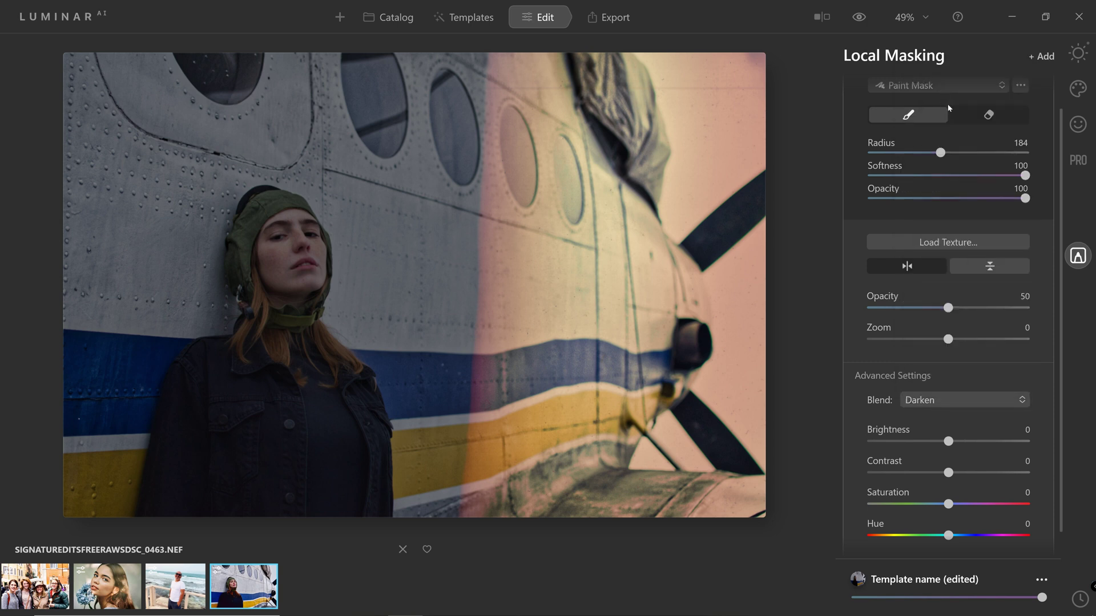
- Erase the light leak along its edge beside the woman and paint it back in
click(987, 117)
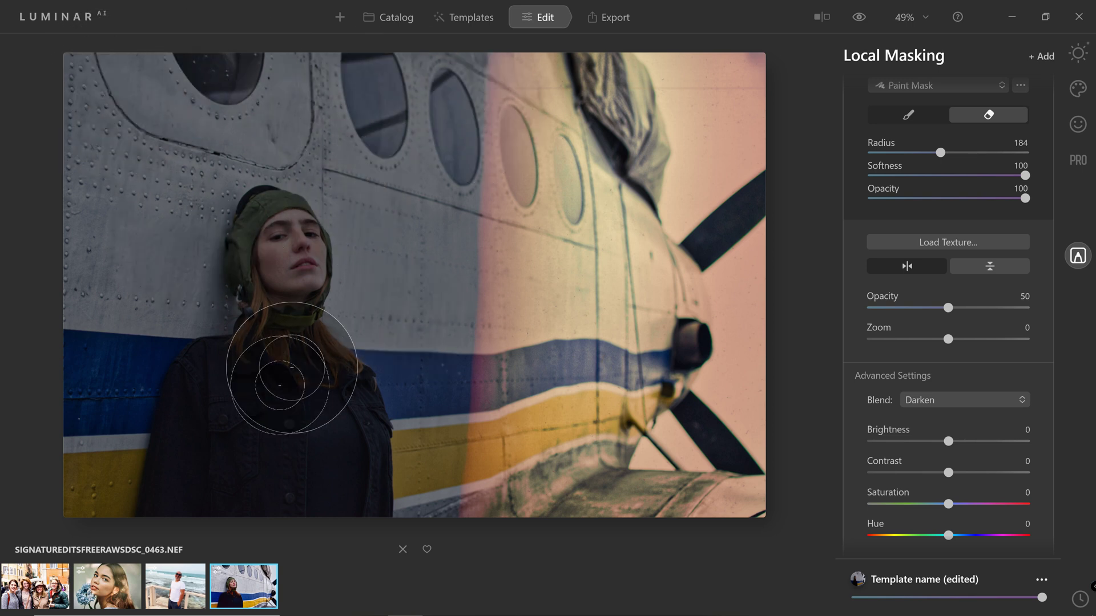
mouse_move(440, 61)
mouse_down()
mouse_move(451, 289)
mouse_move(428, 452)
mouse_move(379, 238)
mouse_move(331, 574)
mouse_move(227, 280)
mouse_move(131, 239)
mouse_move(110, 34)
mouse_move(246, 68)
mouse_move(355, 73)
mouse_move(340, 69)
mouse_up()
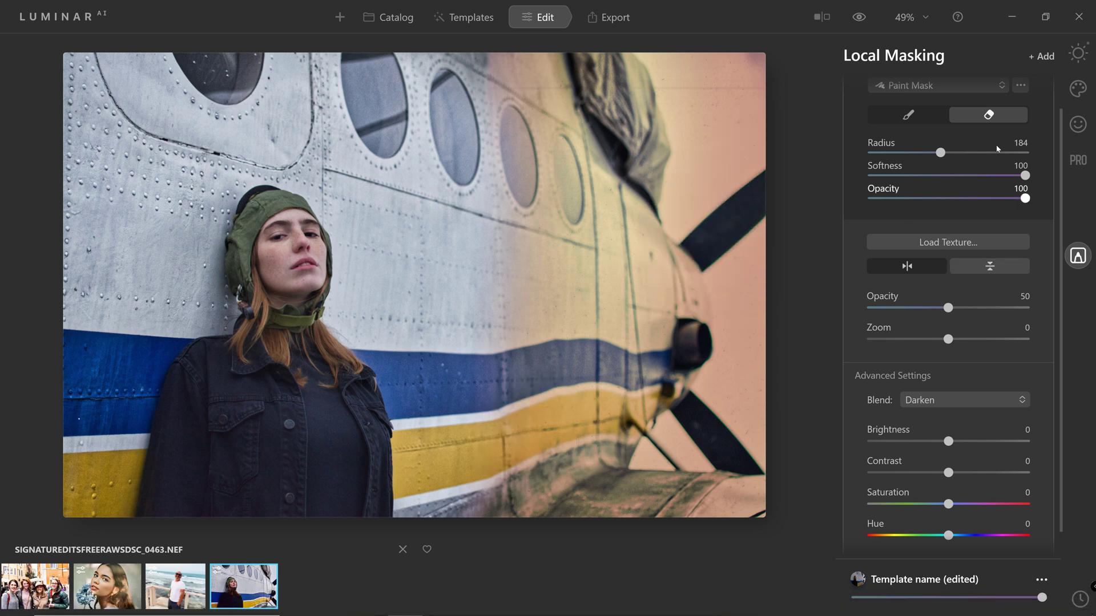
click(913, 113)
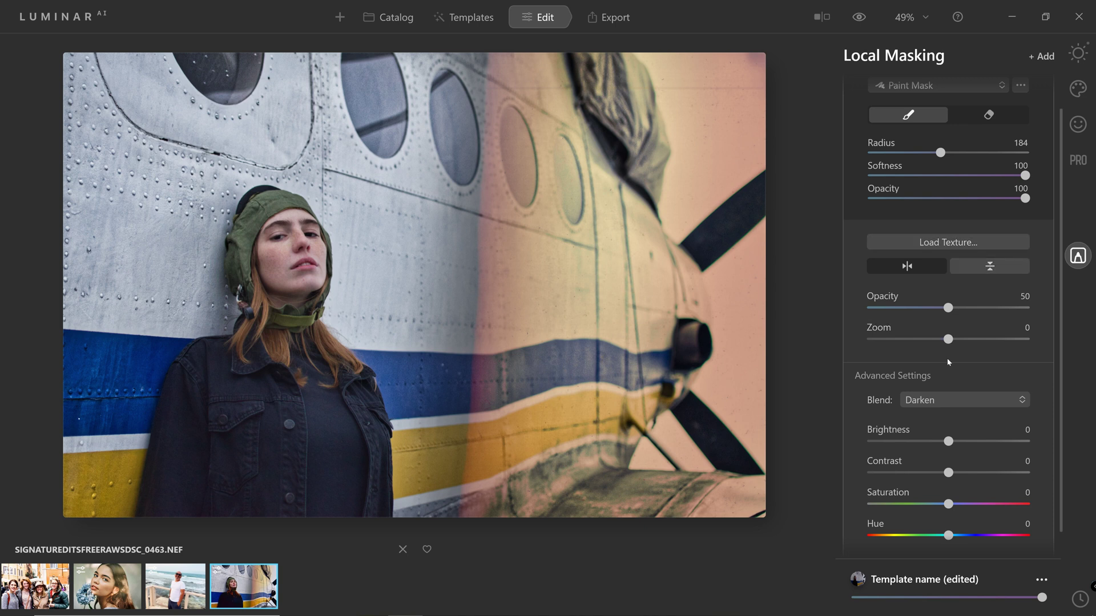
- Change the texture's blend mode to Overlay
click(954, 400)
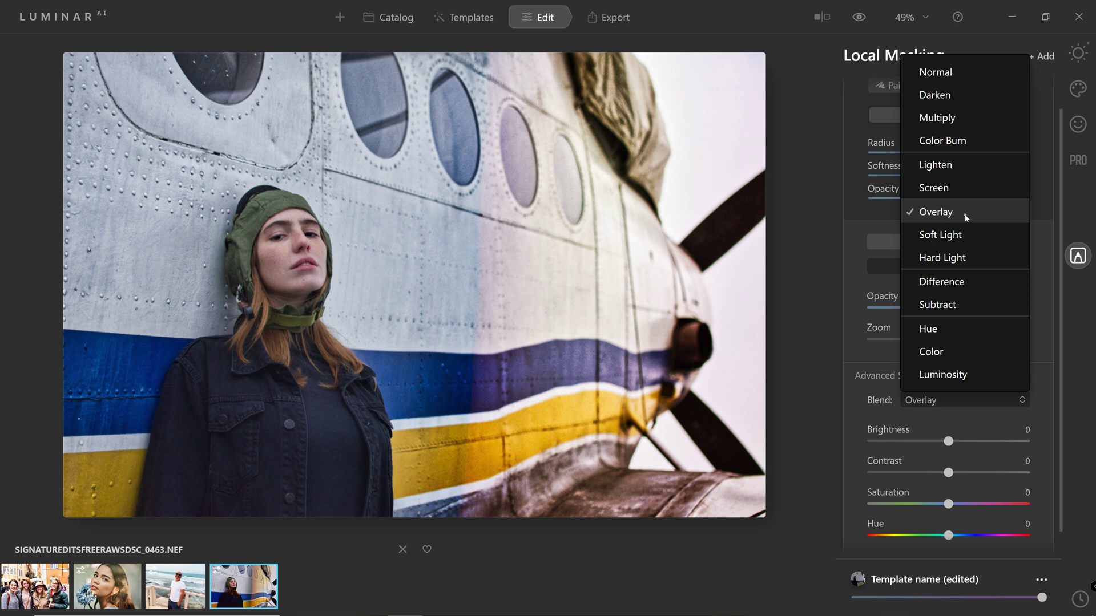
click(965, 214)
scroll(1019, 94, up, 1)
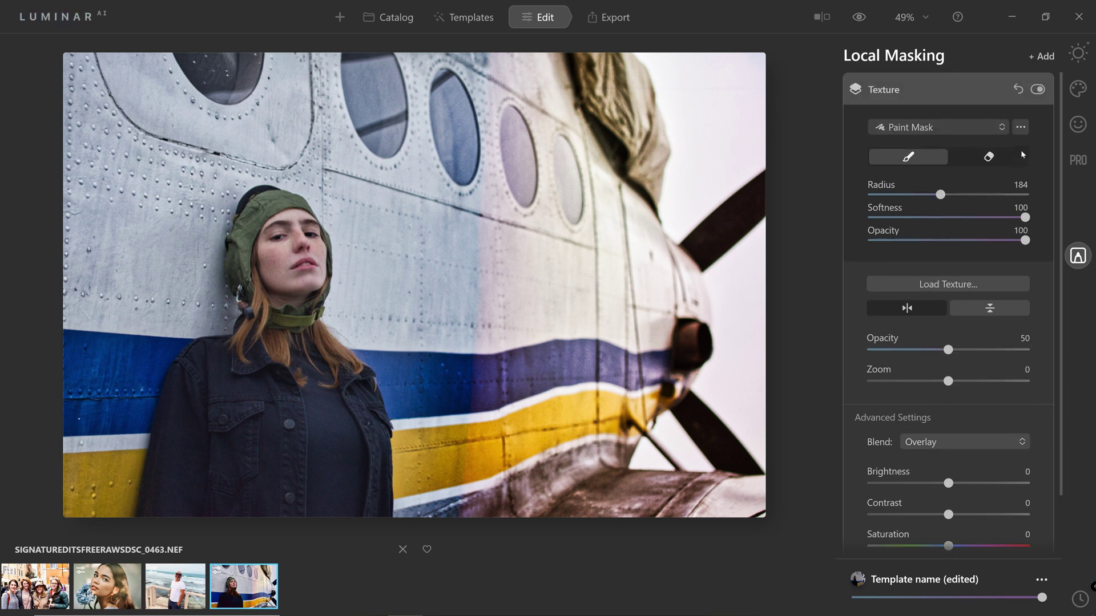
- Limit the texture's mask to the upper fuselage and the cloth cover, and set the mask brush Radius to 76
click(1021, 127)
click(1037, 152)
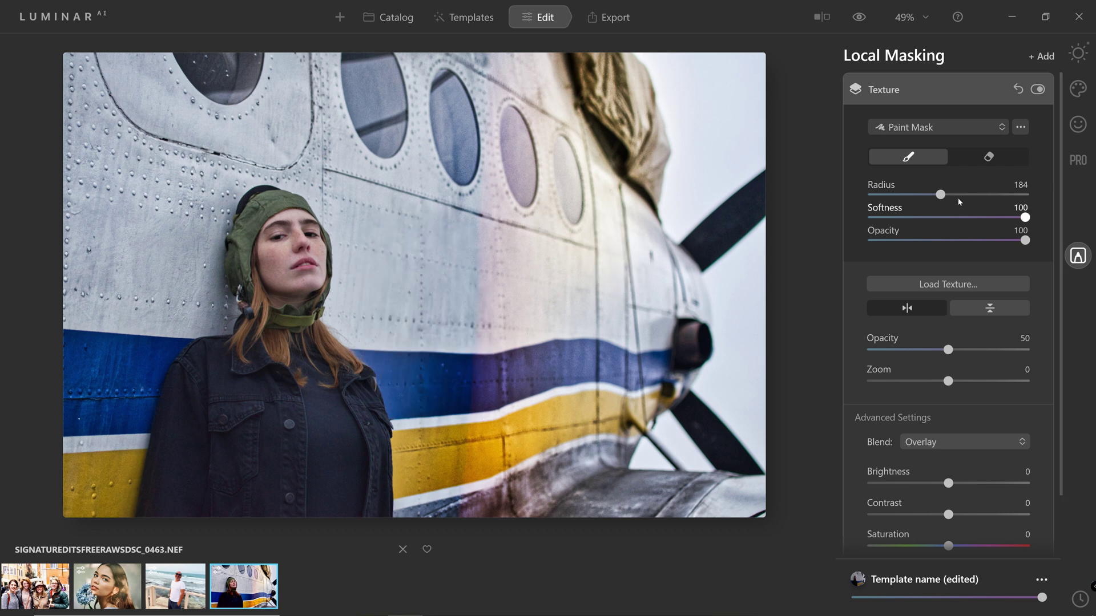
drag(940, 195, 904, 204)
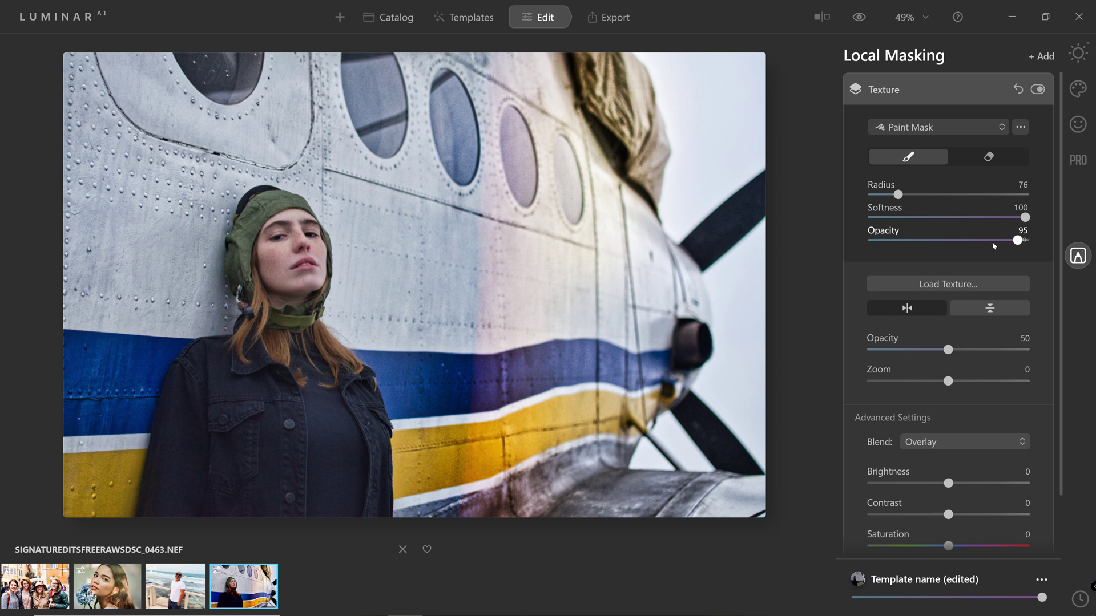
- Set the mask brush Opacity to 45 and soften the light leak's edge beside the woman by alternately painting and erasing the mask
drag(942, 242, 940, 241)
mouse_move(430, 491)
mouse_down()
mouse_move(413, 366)
mouse_move(428, 435)
mouse_move(443, 303)
mouse_move(435, 281)
mouse_move(428, 423)
mouse_move(436, 237)
mouse_up()
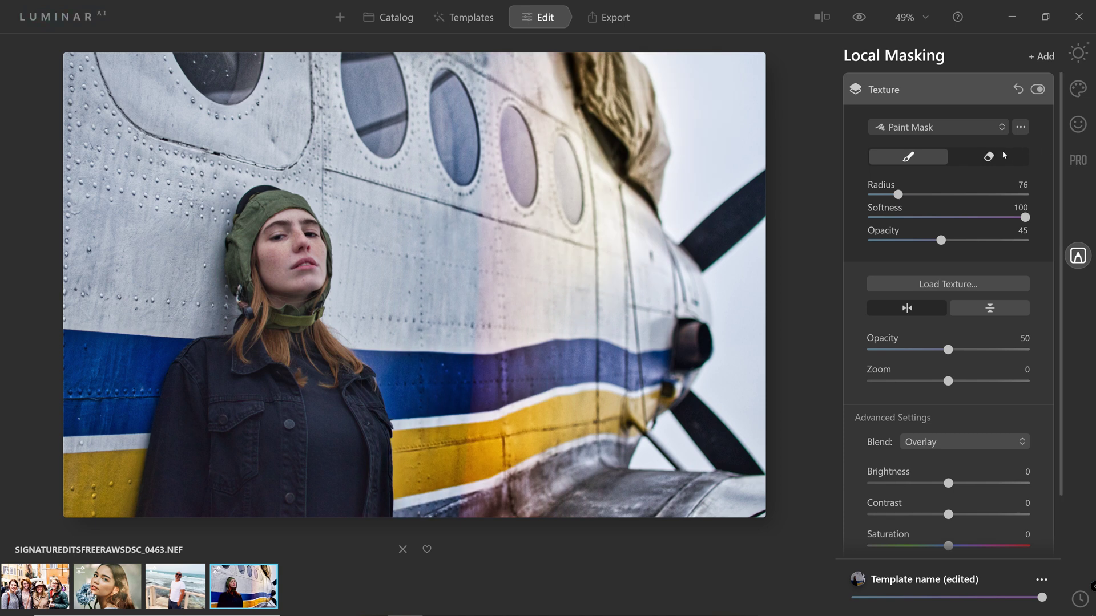
click(990, 159)
mouse_move(431, 276)
mouse_down()
mouse_move(420, 281)
mouse_move(454, 201)
mouse_move(452, 518)
mouse_move(440, 176)
mouse_move(414, 299)
mouse_move(416, 284)
mouse_move(399, 316)
mouse_move(435, 250)
mouse_move(457, 530)
mouse_up()
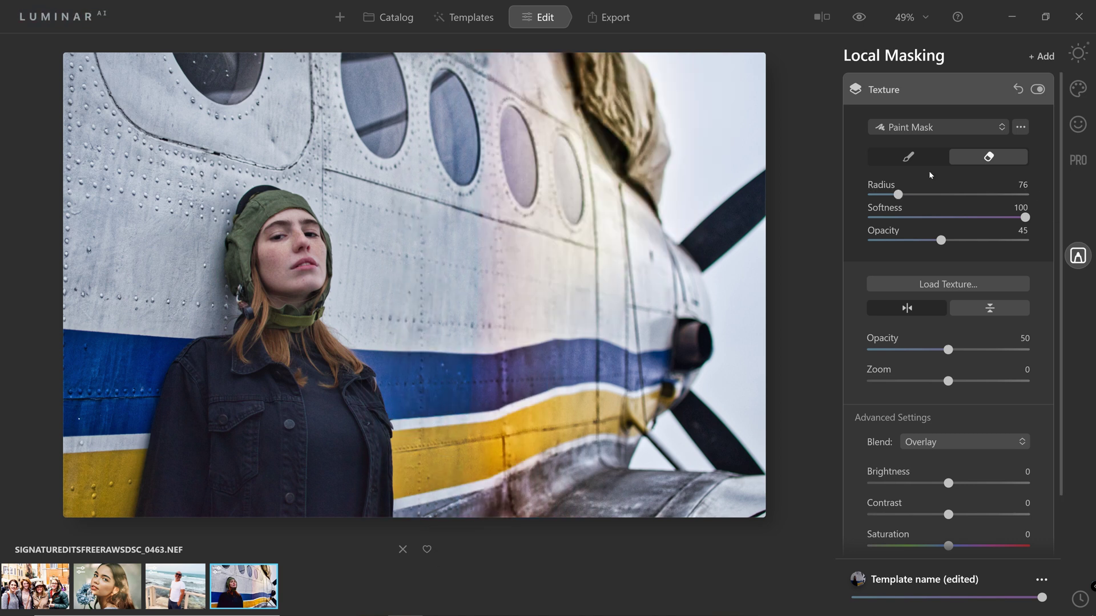
click(908, 157)
mouse_move(471, 493)
mouse_down()
mouse_move(489, 213)
mouse_move(487, 64)
mouse_move(474, 57)
mouse_up()
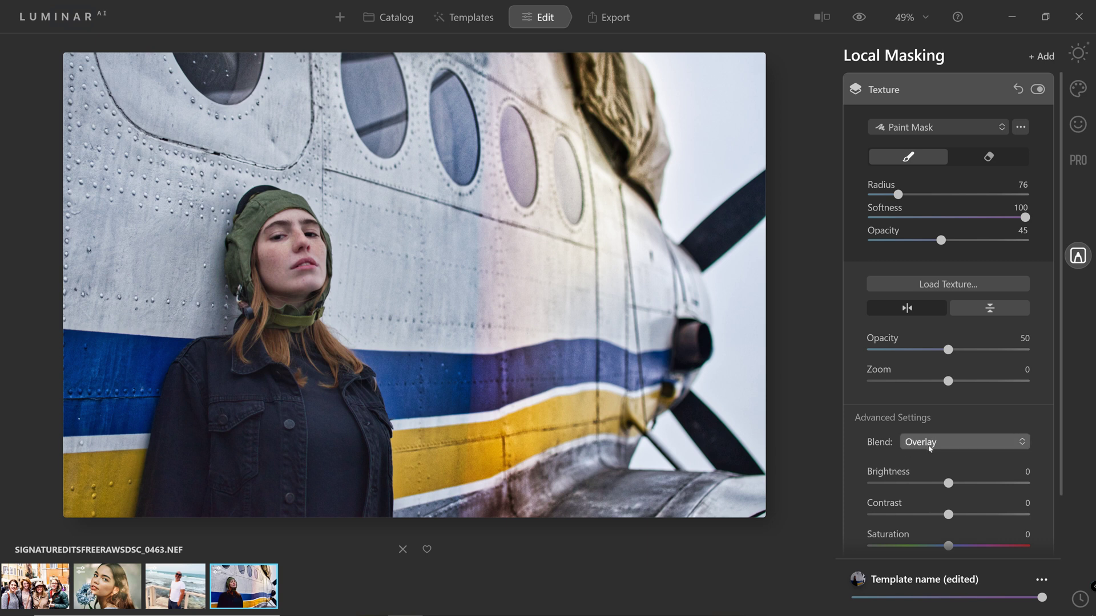
- Try a higher Brightness on the light leak texture and set its Contrast to 64
scroll(919, 430, down, 1)
drag(948, 417, 992, 416)
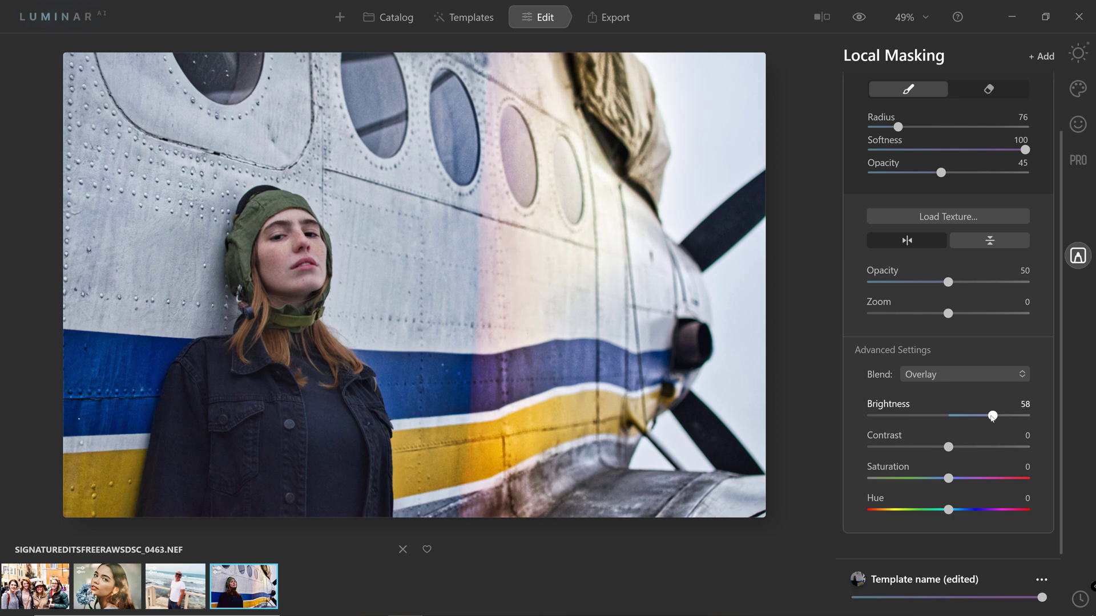
mouse_move(993, 448)
mouse_down()
mouse_move(1022, 446)
mouse_move(997, 447)
mouse_up()
scroll(702, 314, up, 2)
scroll(699, 326, down, 4)
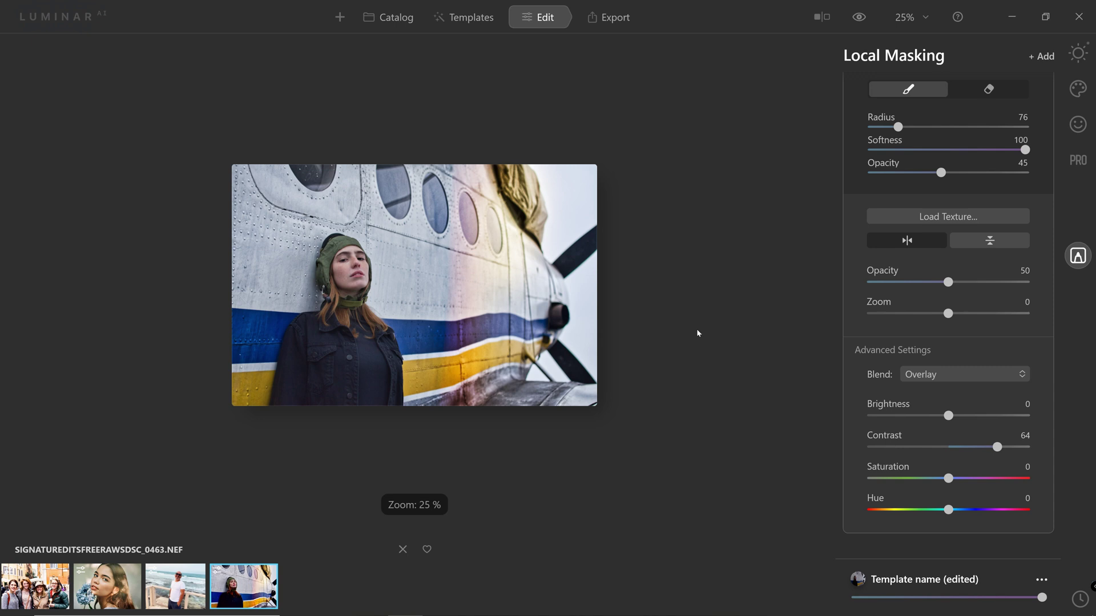
scroll(697, 334, up, 2)
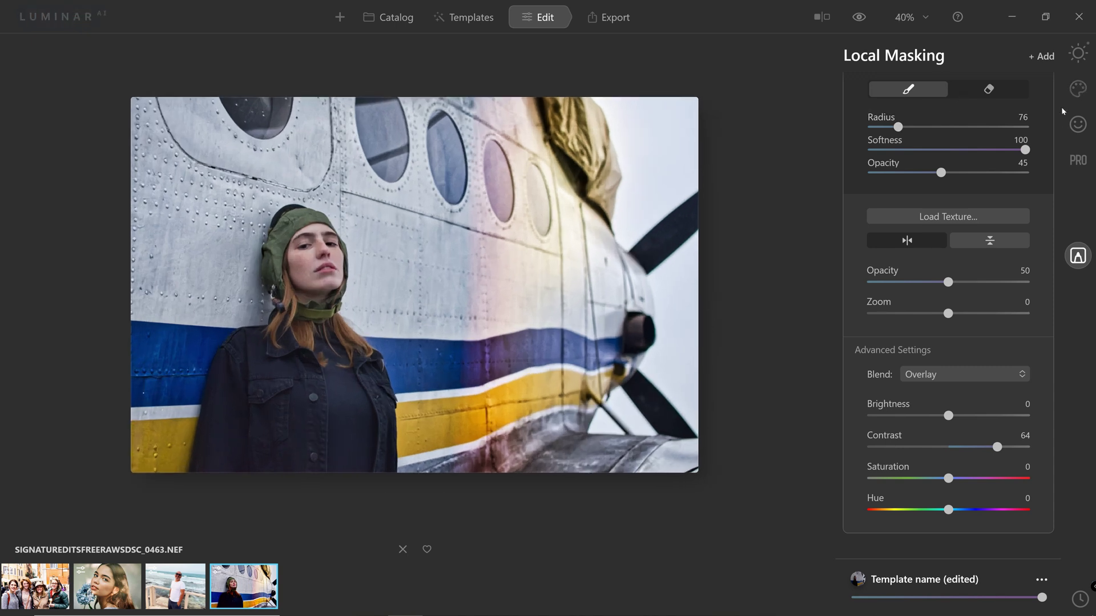
click(1077, 90)
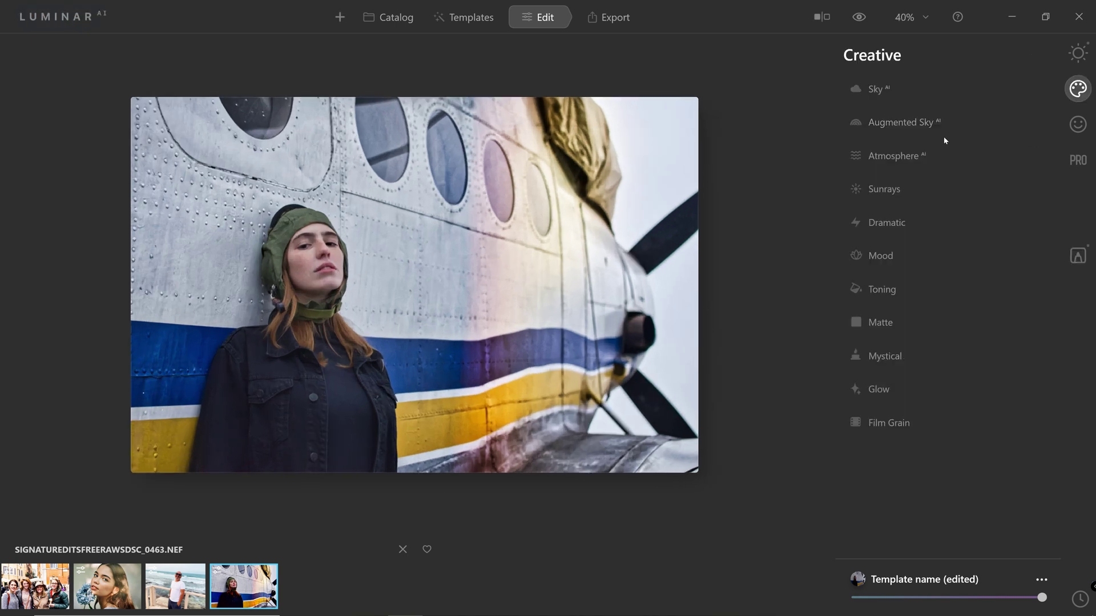
click(1078, 254)
scroll(993, 170, down, 3)
scroll(997, 135, up, 2)
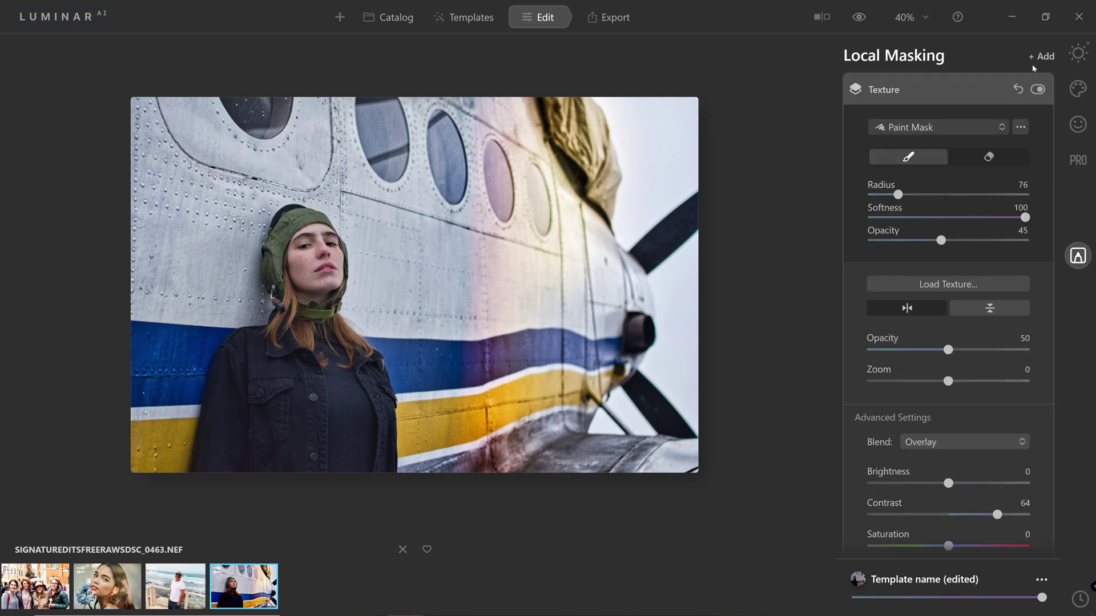
- Add a second texture to the local masking and load light-leaks-and-bokehs-vol-I-27.jpg from the Photoshop - Lightleaks folder
click(963, 91)
click(1049, 57)
click(1022, 104)
click(945, 284)
drag(379, 90, 394, 262)
click(245, 223)
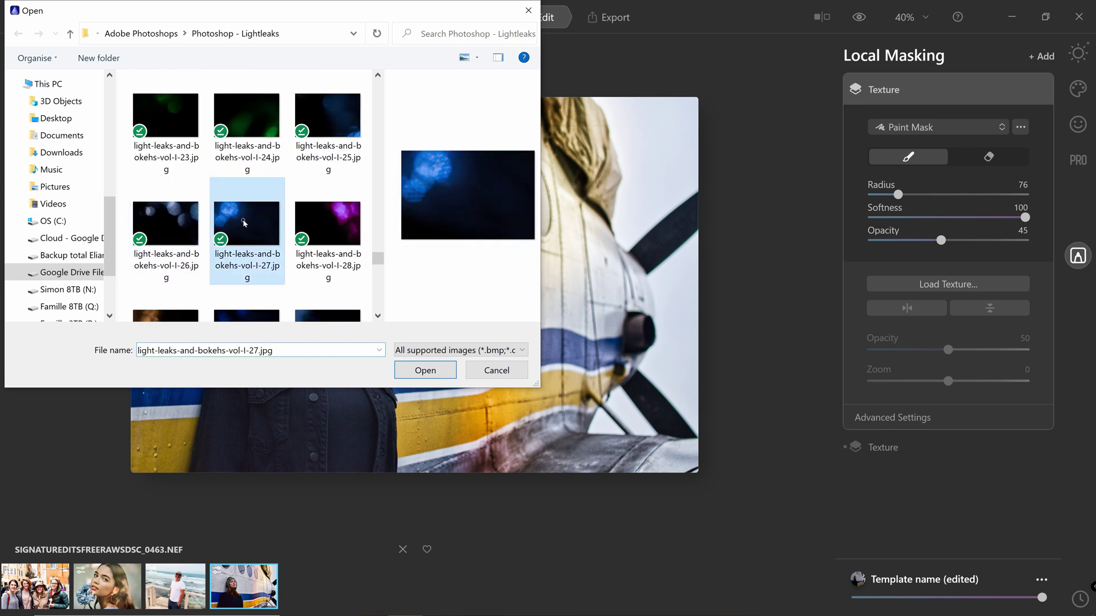
click(425, 371)
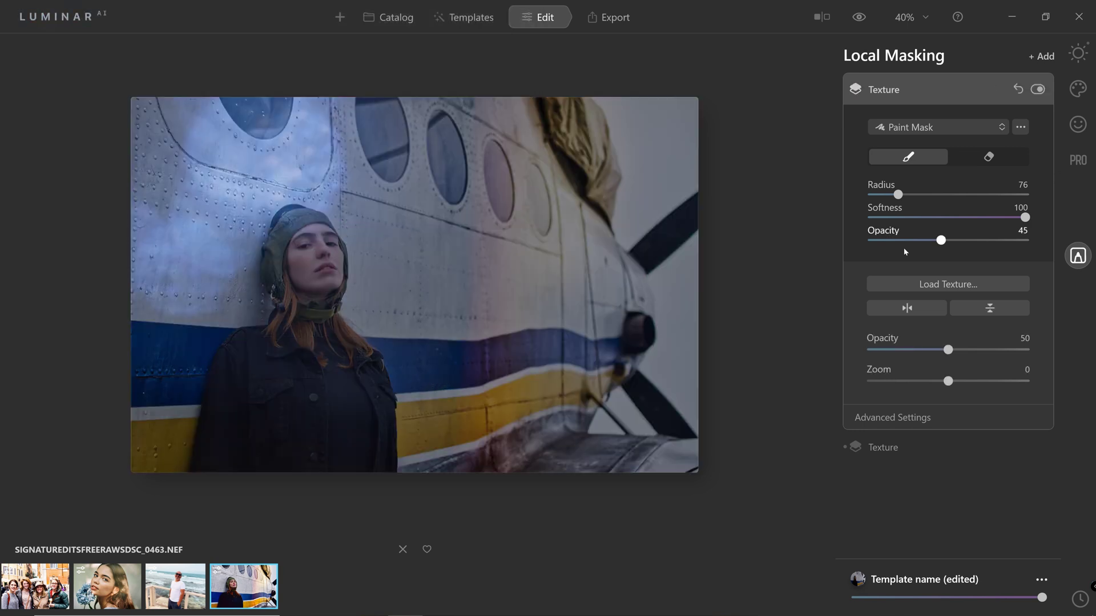
- Set the second texture's blend mode to Lighten in its advanced settings and collapse the texture
scroll(942, 400, down, 1)
click(942, 400)
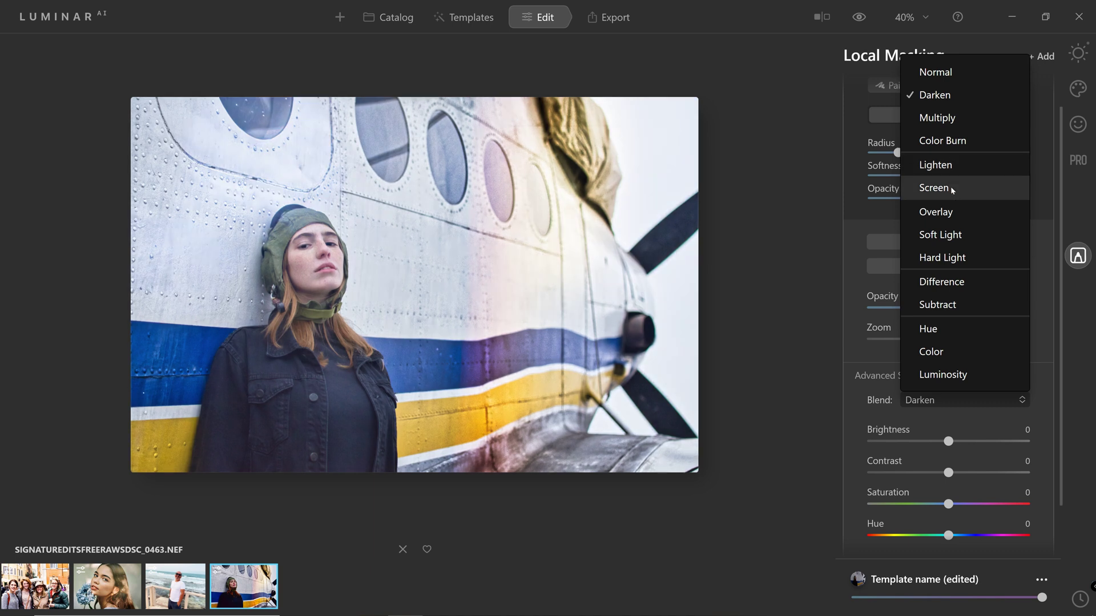
click(952, 165)
click(888, 90)
click(888, 90)
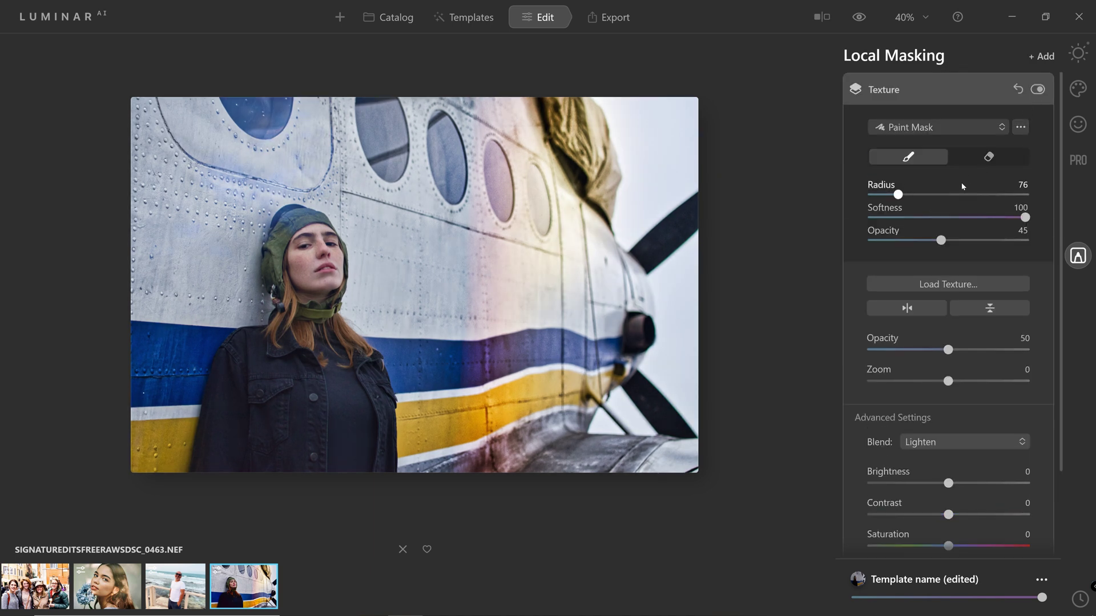
click(962, 89)
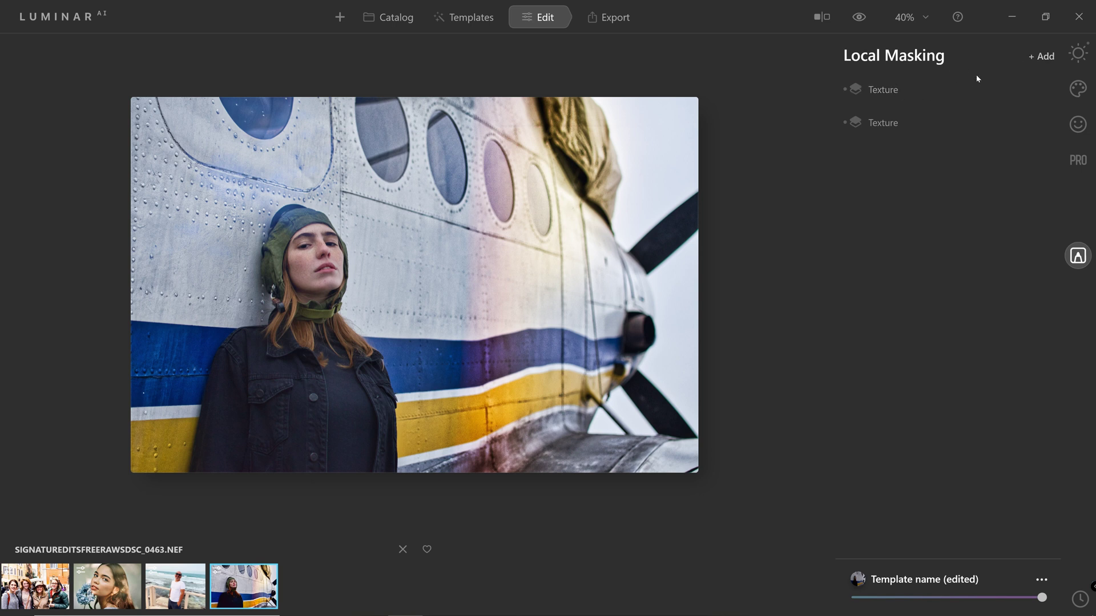
- Open the portrait of the woman with blue flowers and save its adjustments as a template
click(196, 597)
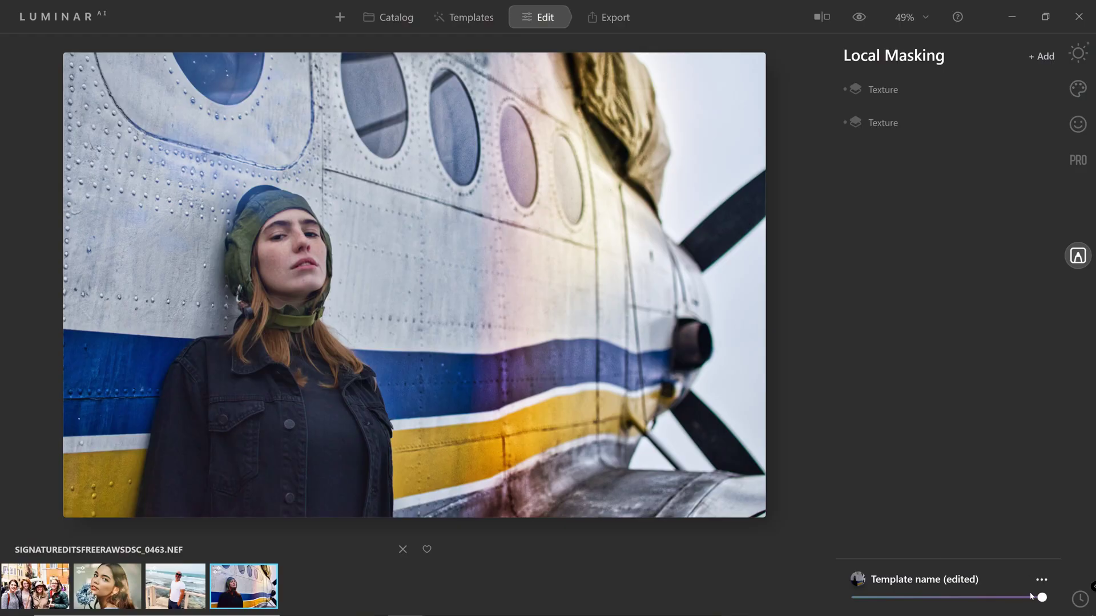
click(1041, 580)
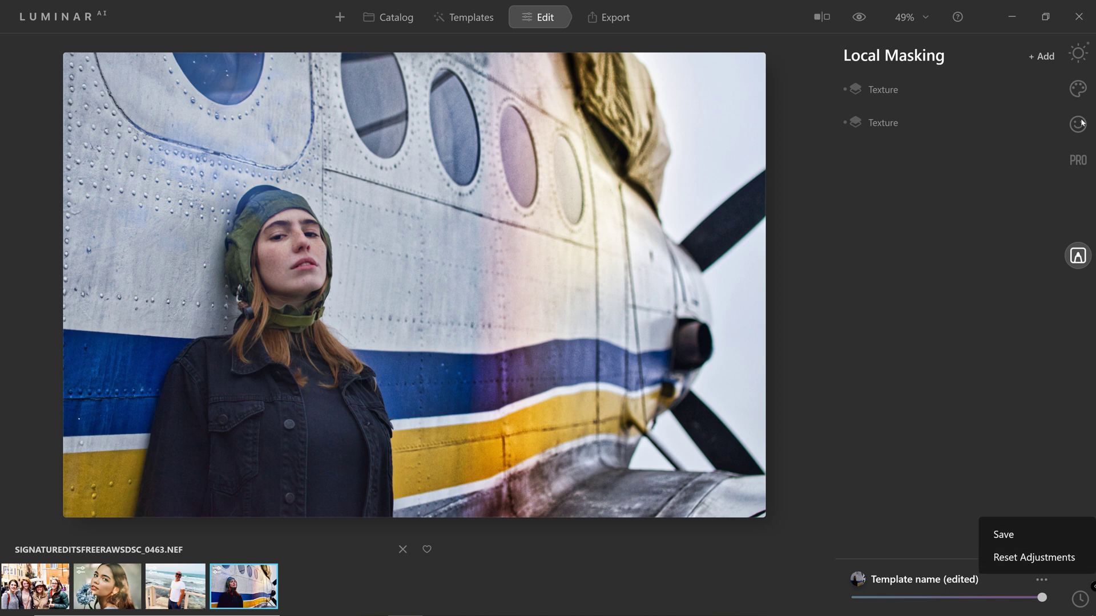
click(1042, 535)
click(124, 586)
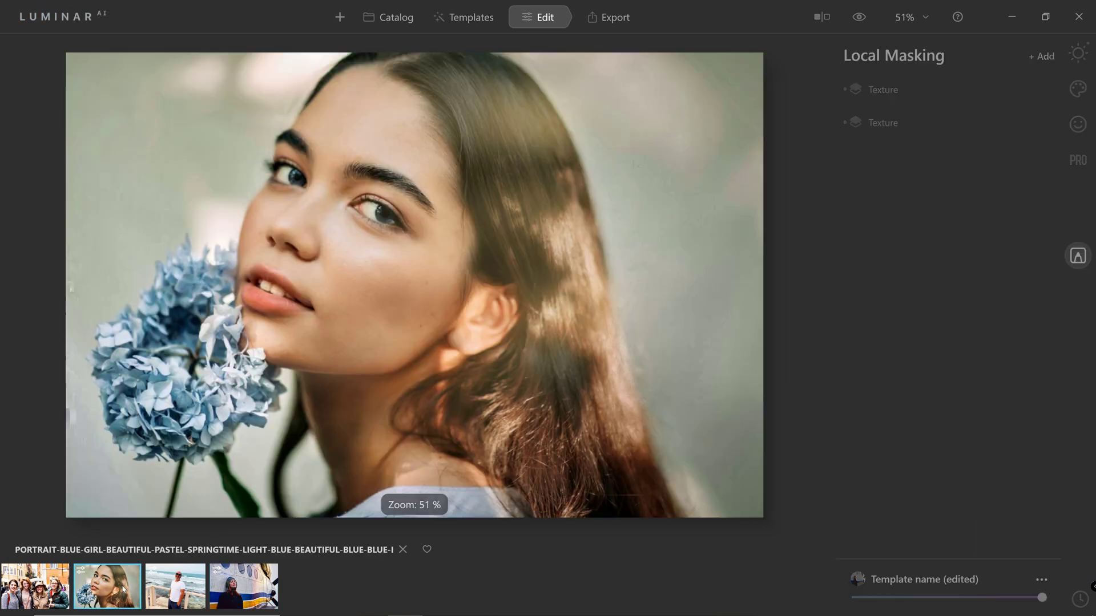
click(1042, 580)
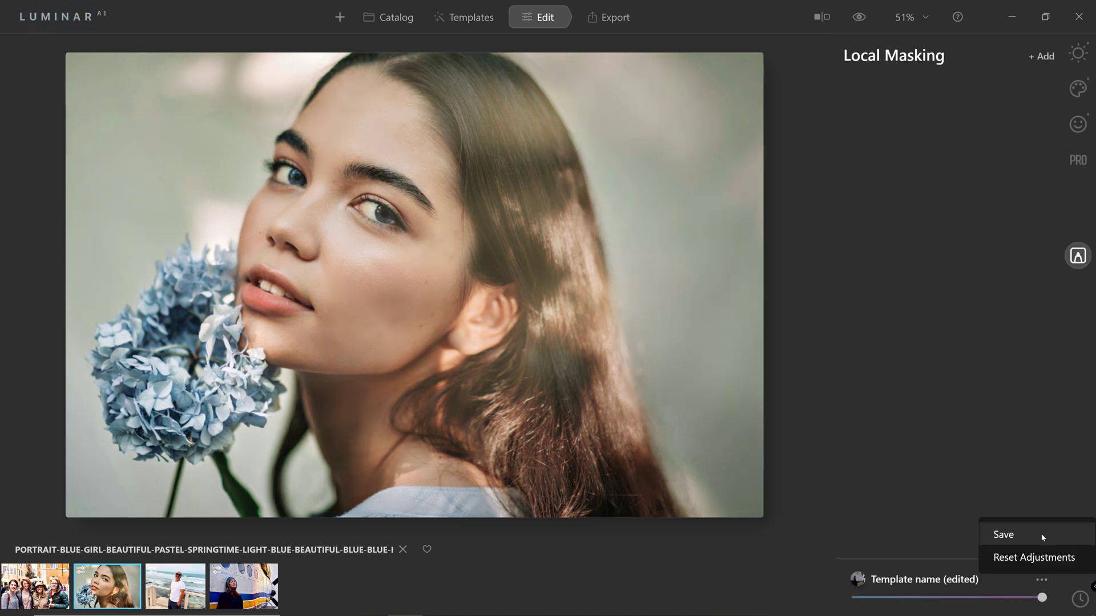
click(1042, 535)
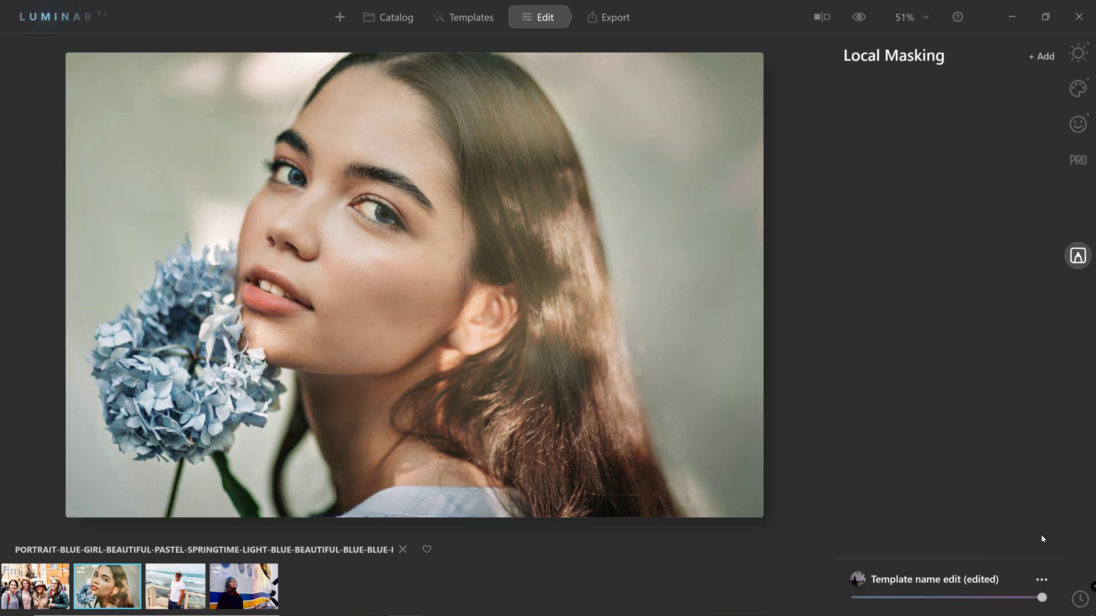
- Show the user templates in My Collection and rename "Template name edit" as the creator's surname followed by Beauty
click(472, 24)
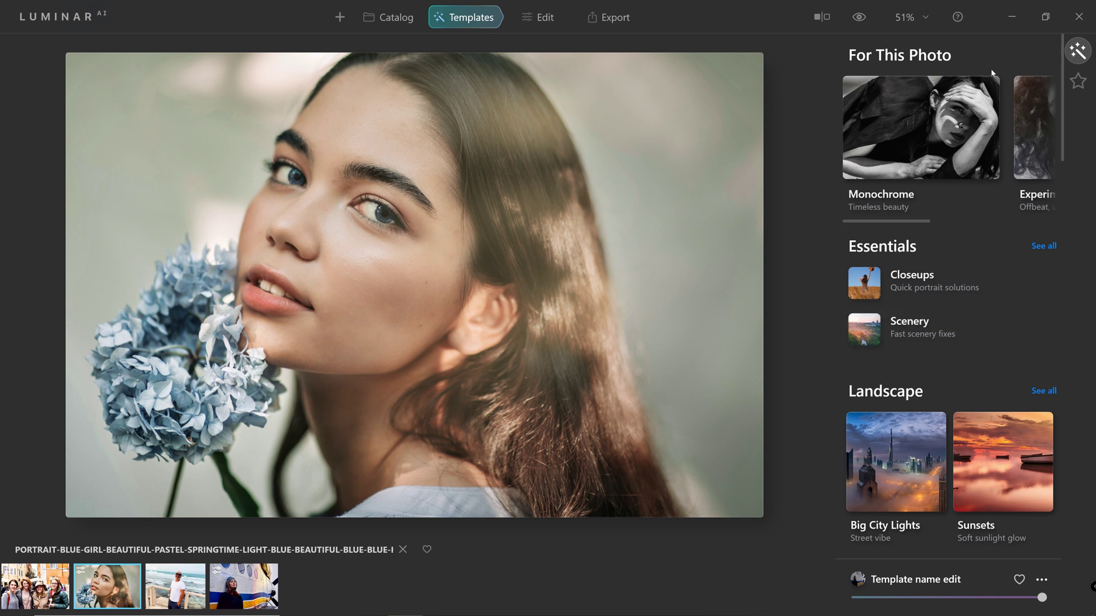
click(1078, 83)
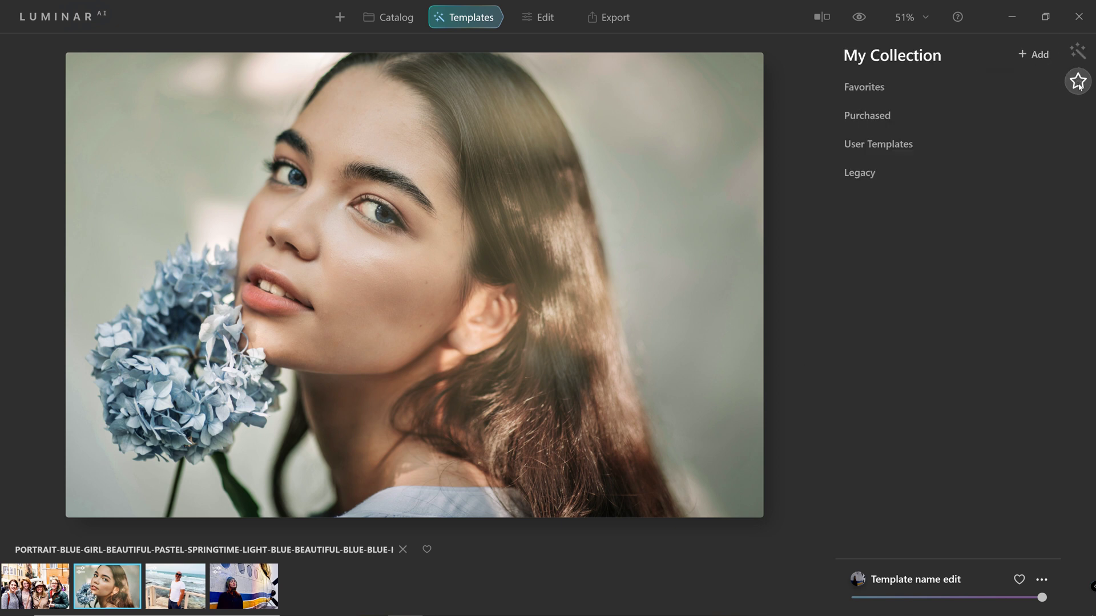
click(839, 145)
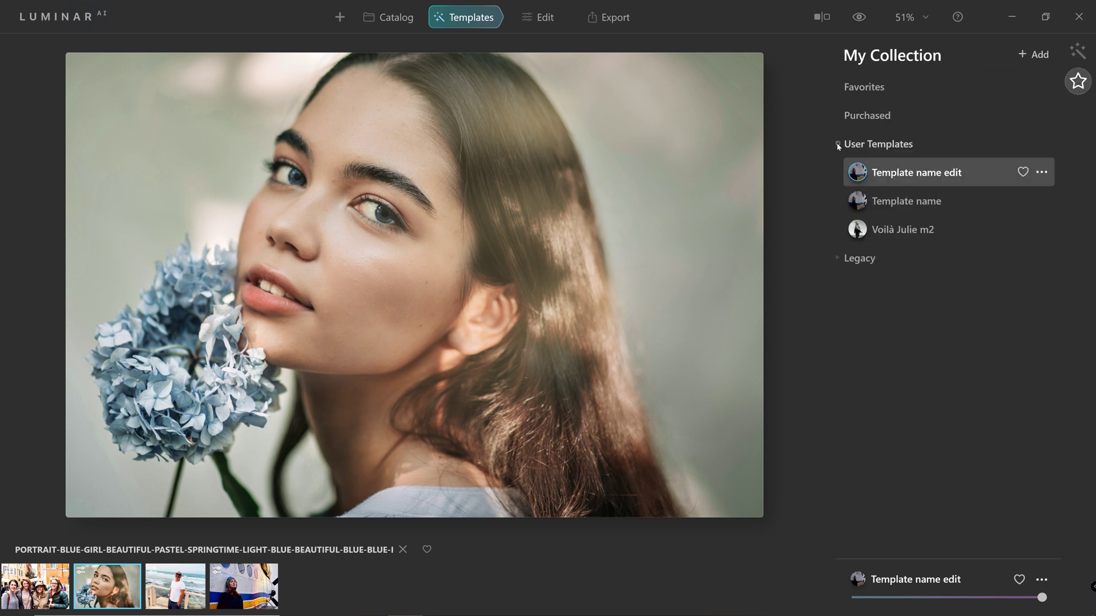
click(1042, 171)
click(1004, 217)
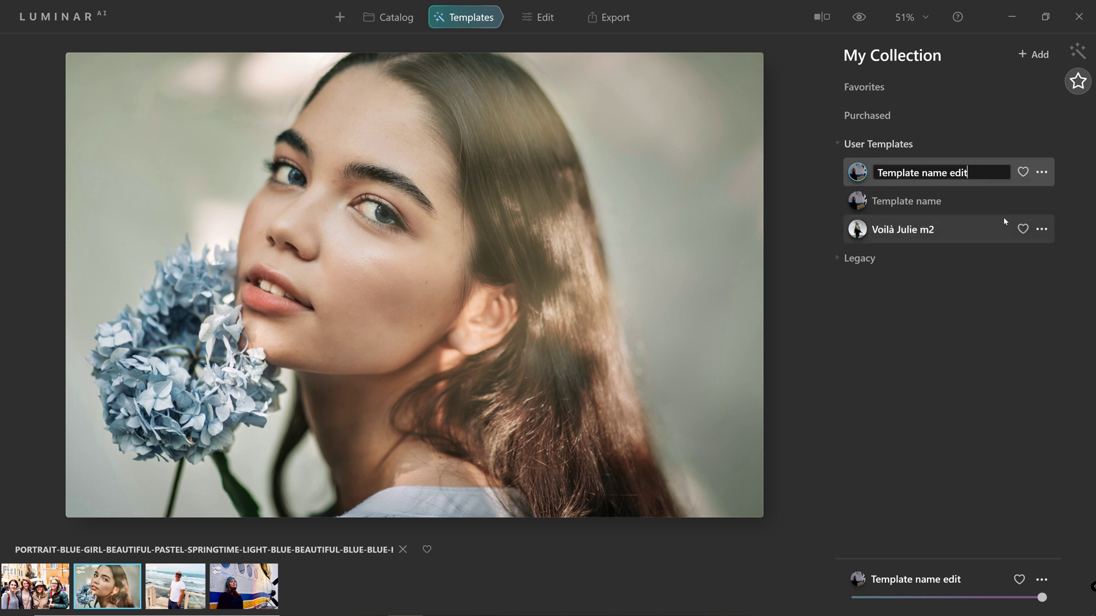
key(ctrl+a)
text(Simo)
key(BackSpace)
key(BackSpace)
key(BackSpace)
key(BackSpace)
text(Bonnallie Beauty)
key(Return)
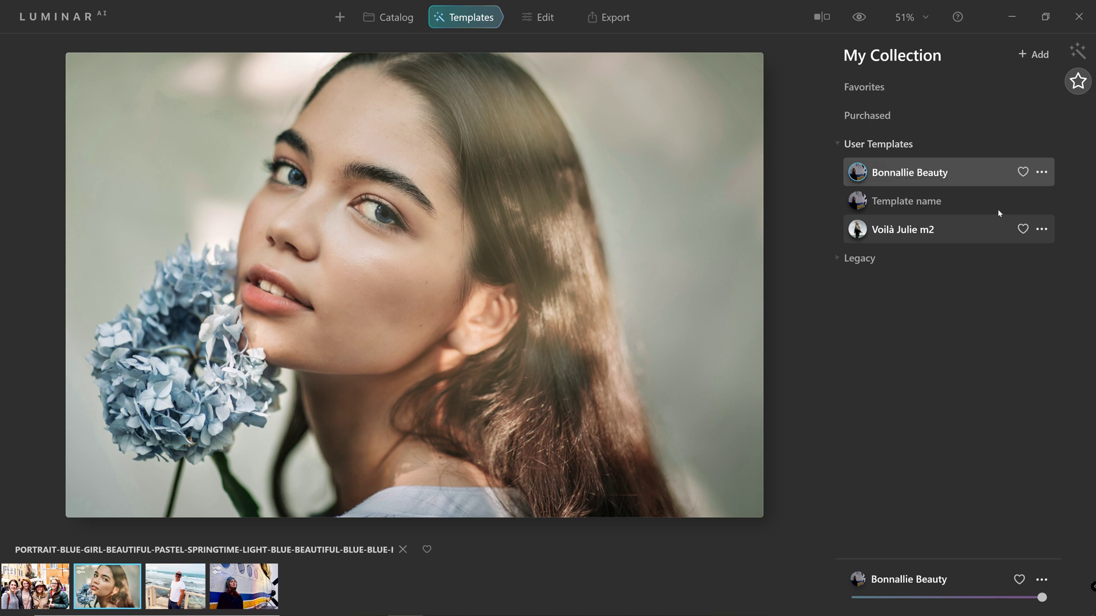
- Rename the user template "Template name" as the creator's surname followed by Aviation
click(1041, 201)
click(1010, 244)
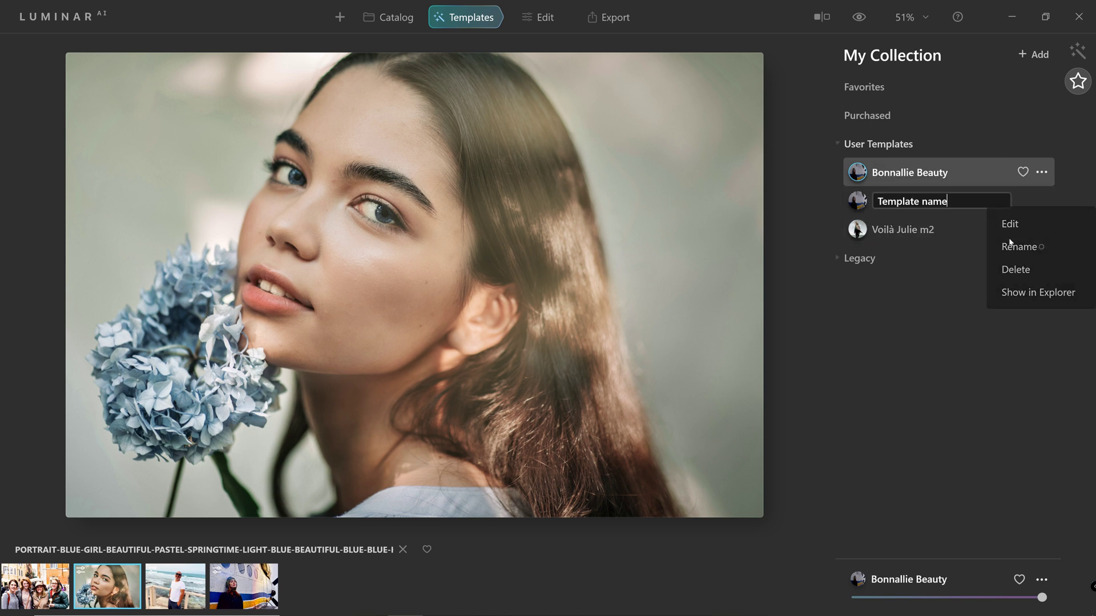
drag(948, 201, 861, 204)
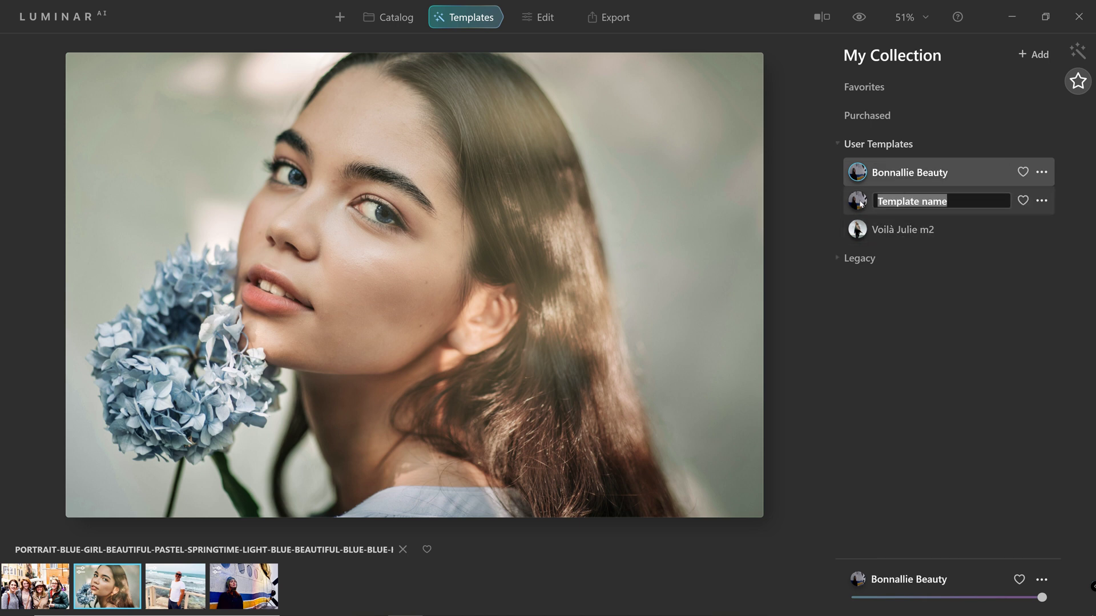
text(Bonnallie )
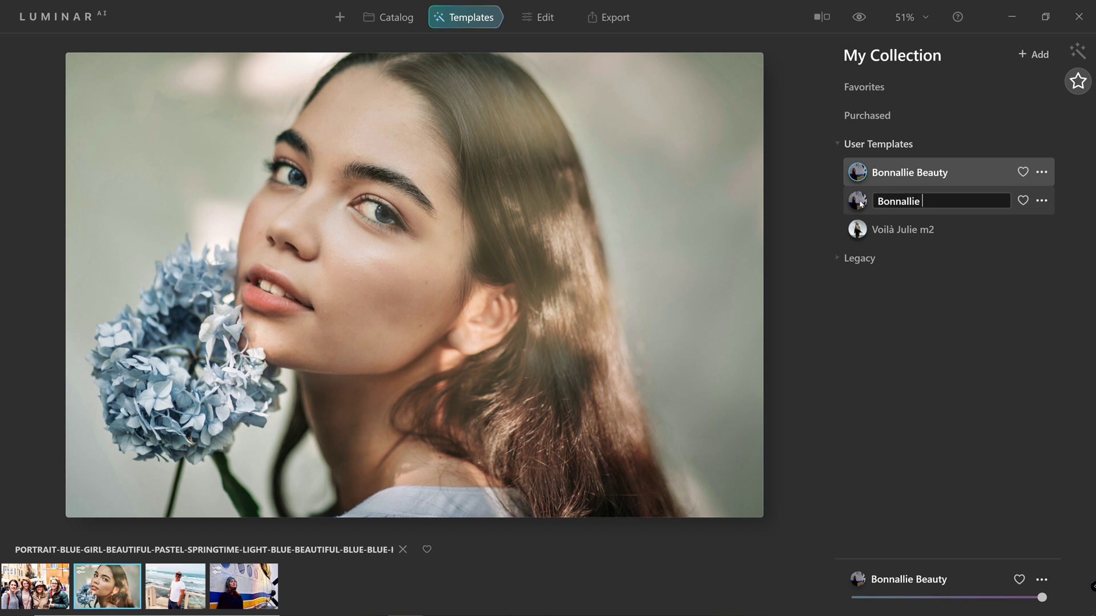
text(Aviation)
key(Return)
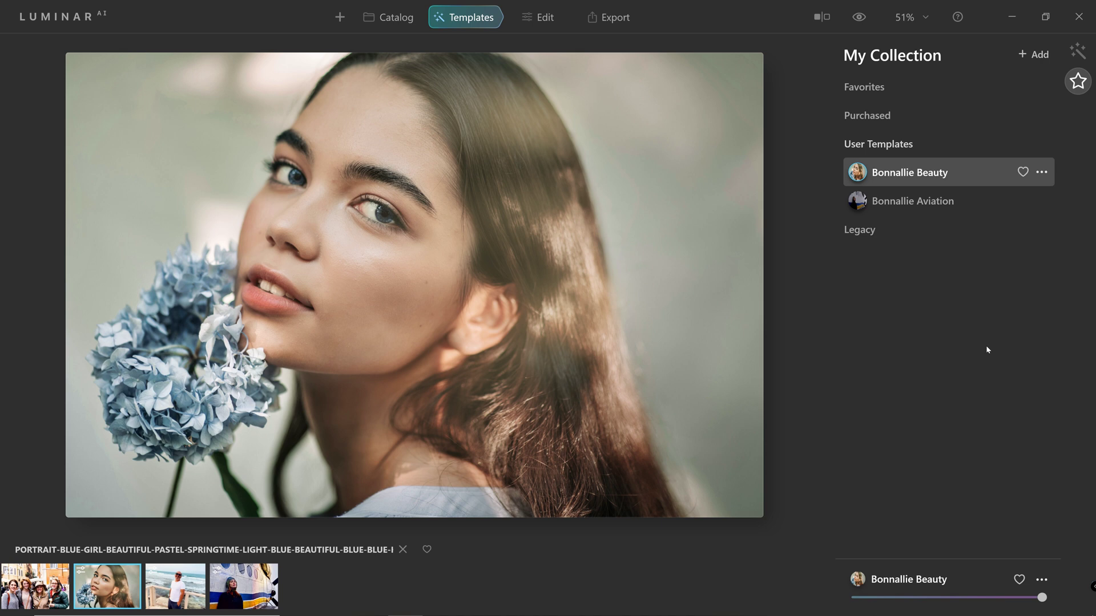
- Show the Beauty template's .lmt file in Explorer and view its Send to options
click(1044, 174)
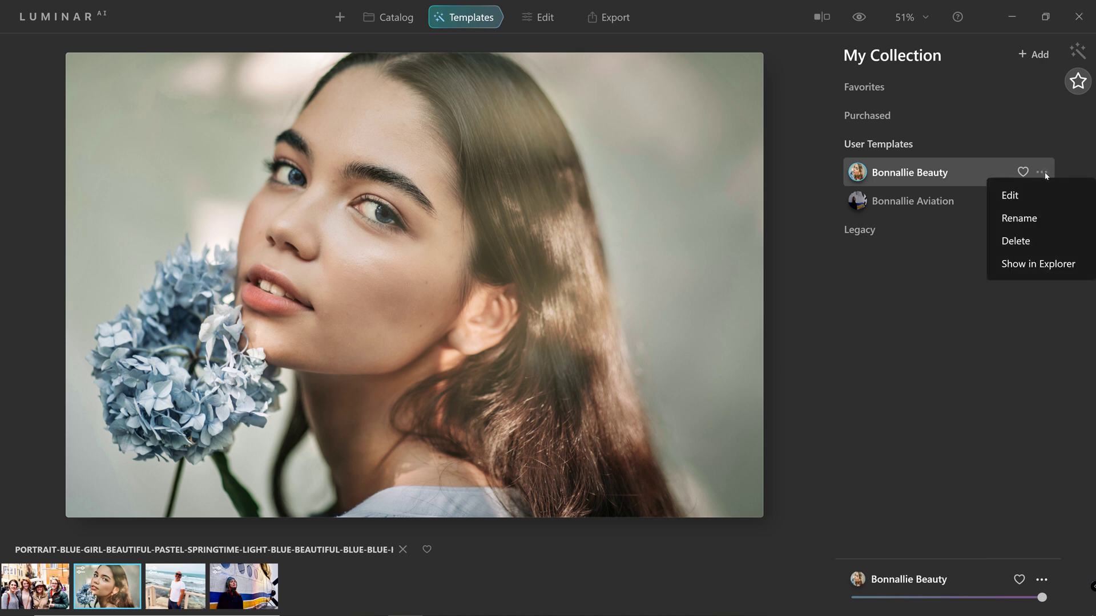
click(1042, 264)
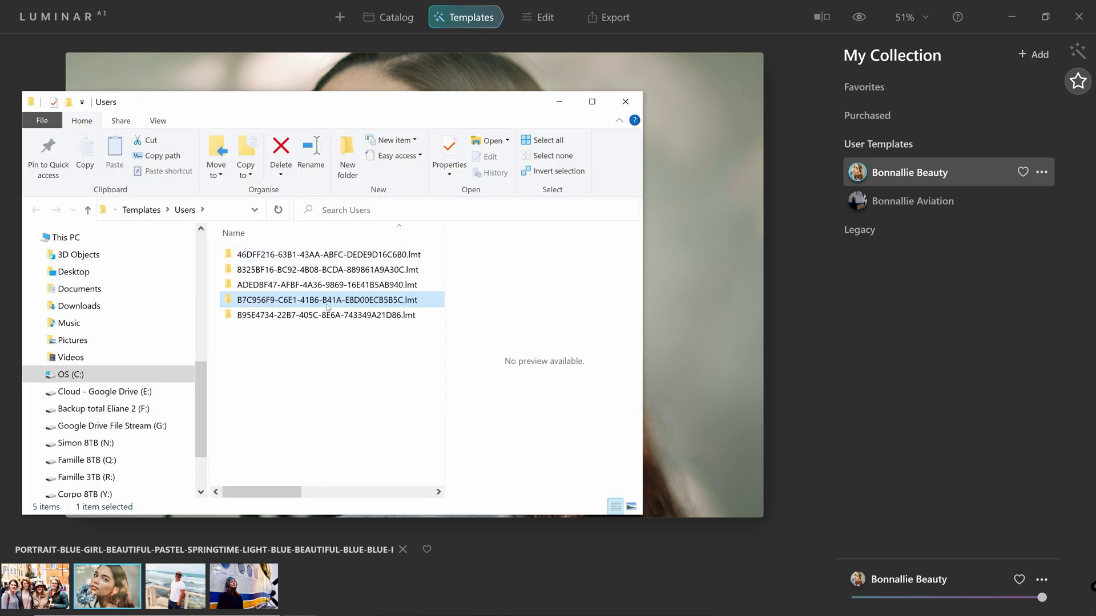
right_click(384, 305)
click(436, 308)
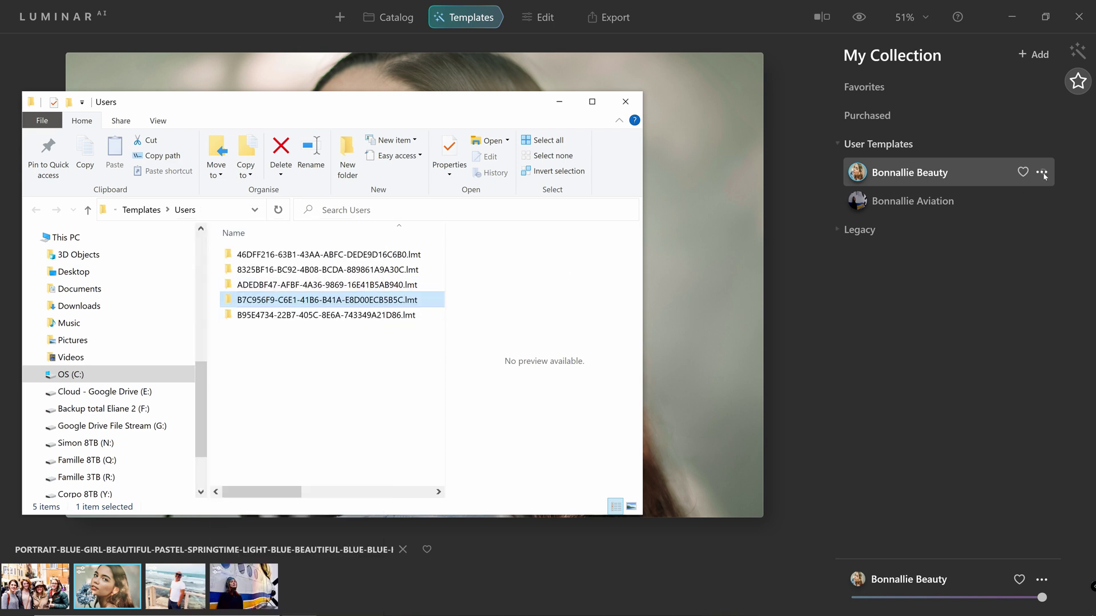
click(1041, 173)
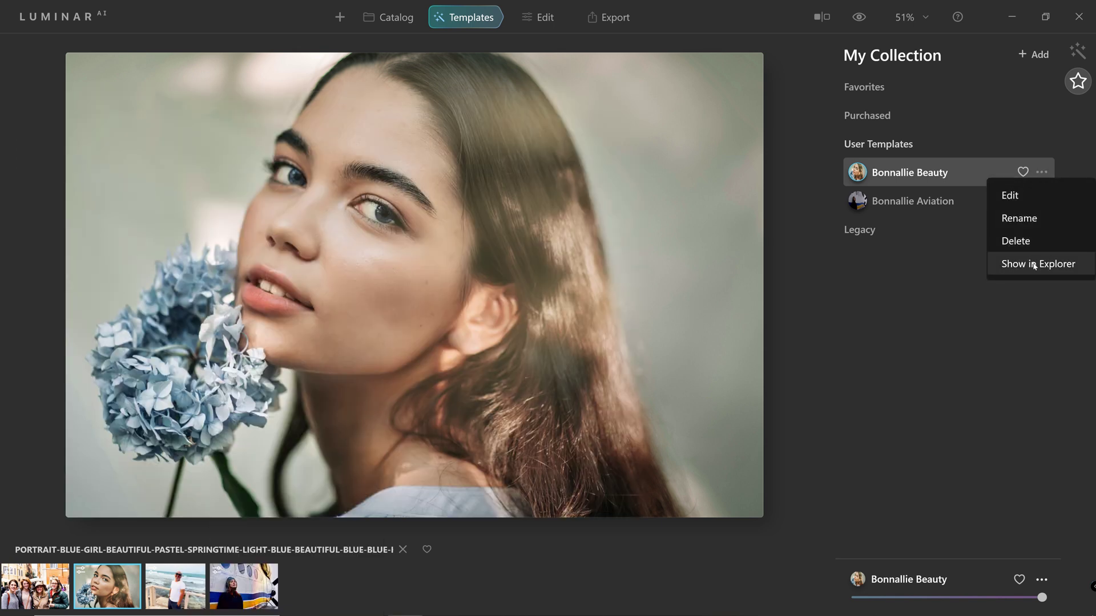
click(1035, 265)
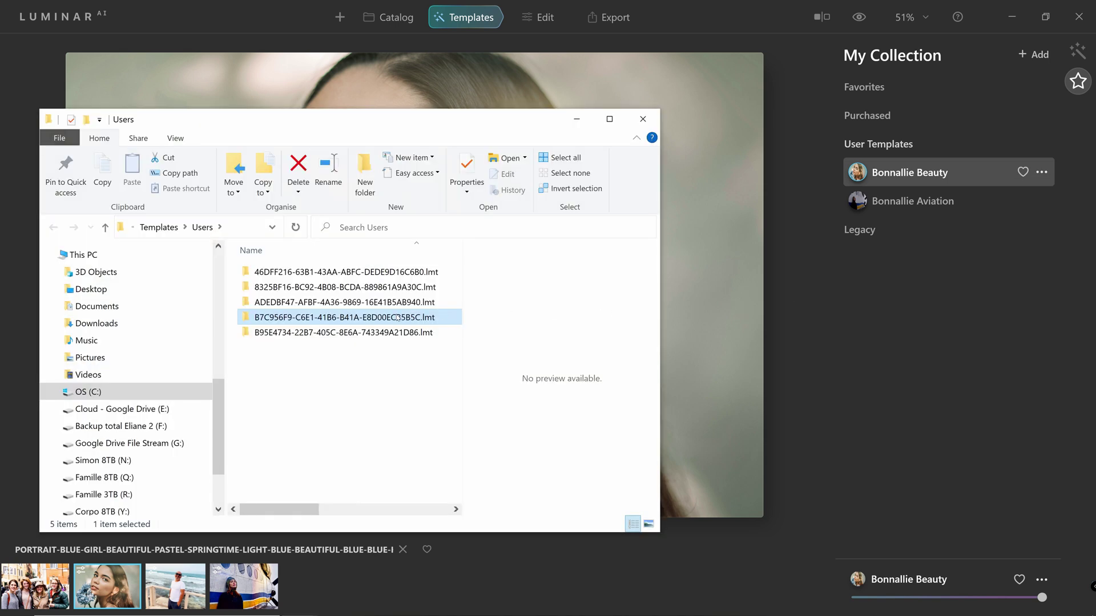
right_click(398, 318)
mouse_move(366, 502)
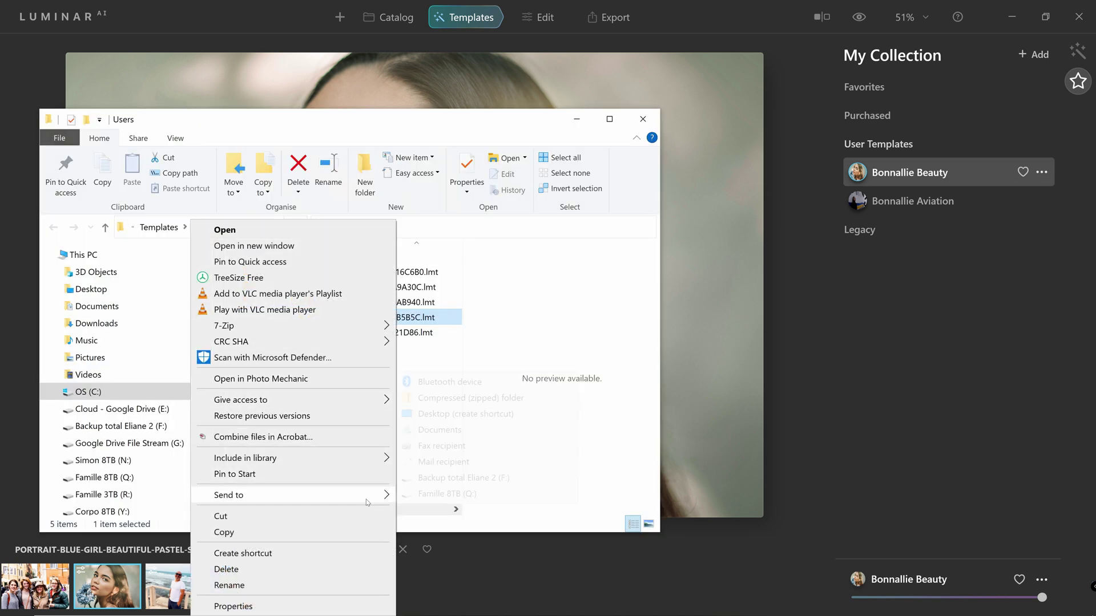
click(775, 105)
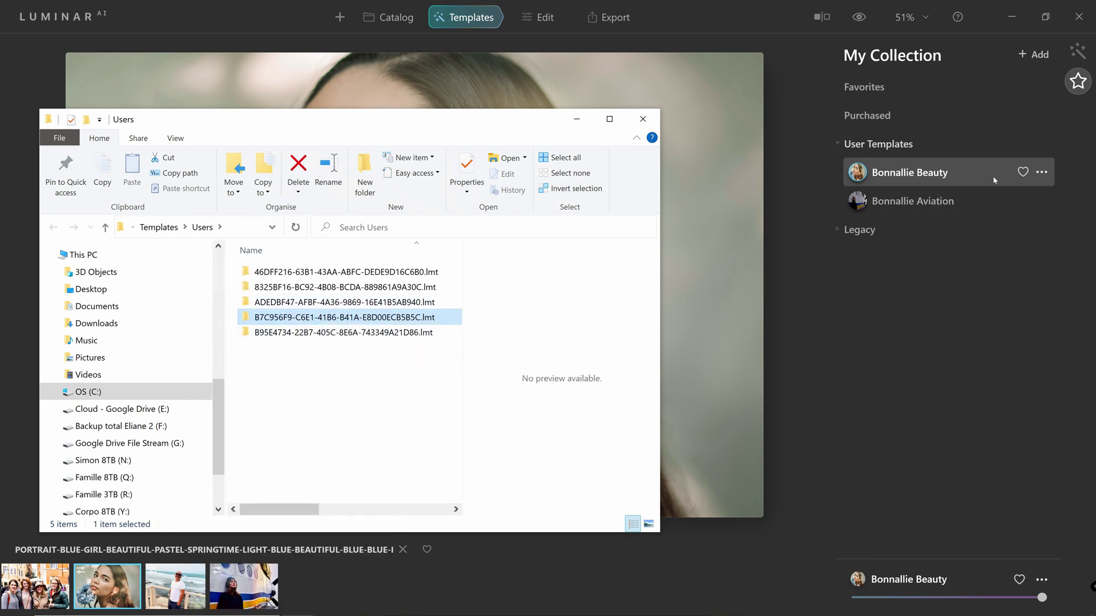
- Show the Aviation template's .lmt file in Explorer
click(1041, 201)
click(1046, 297)
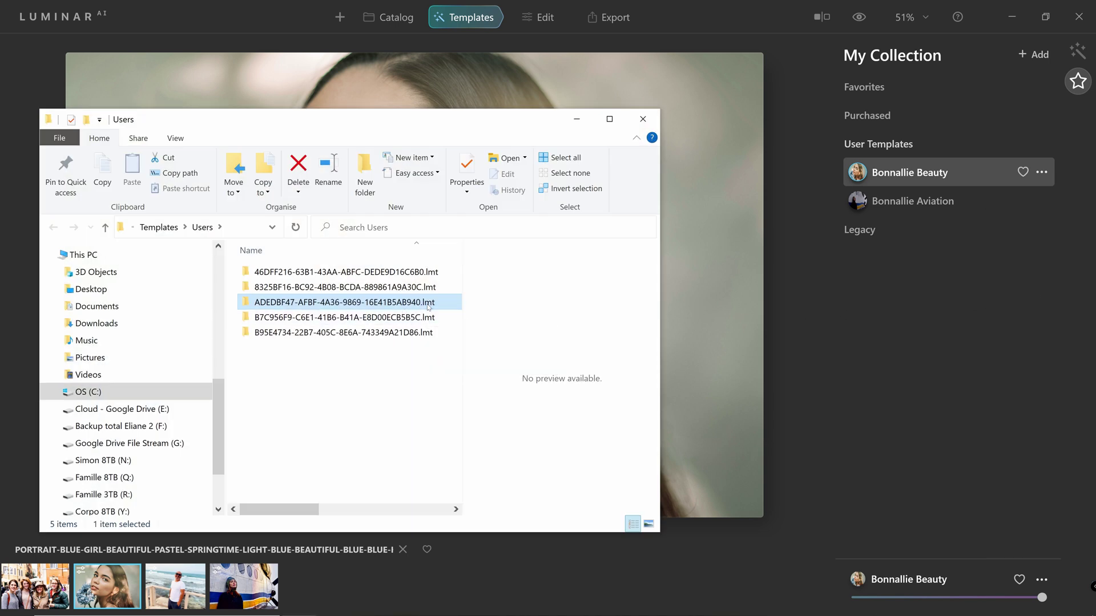
- Examine the Aviation template's .lmt folder, viewing its icon.jpg preview and the contents of resources, and return to the Users folder
double_click(429, 307)
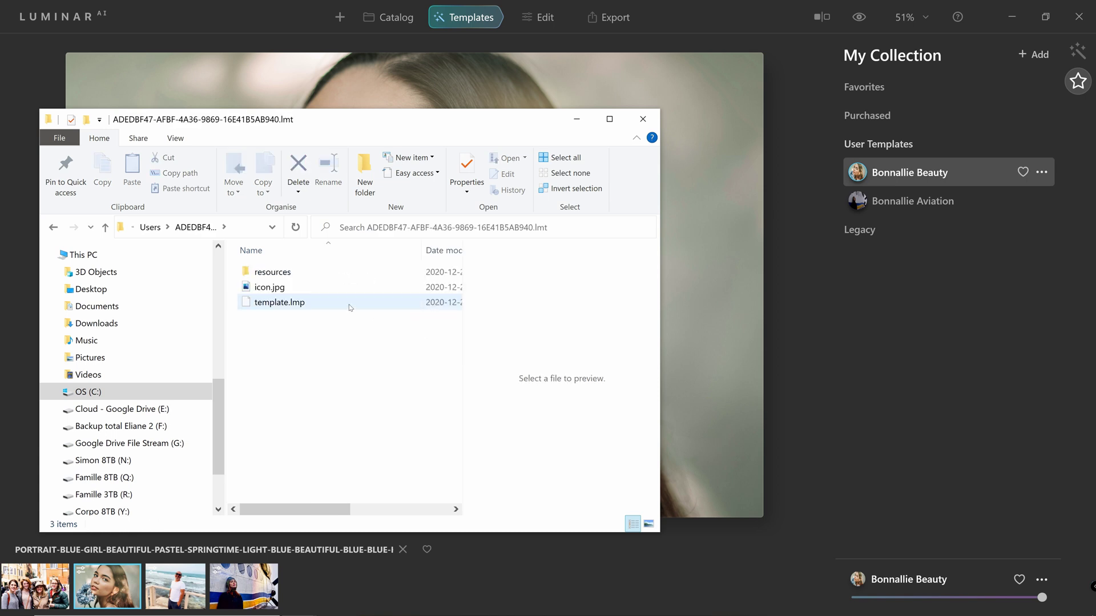
click(343, 287)
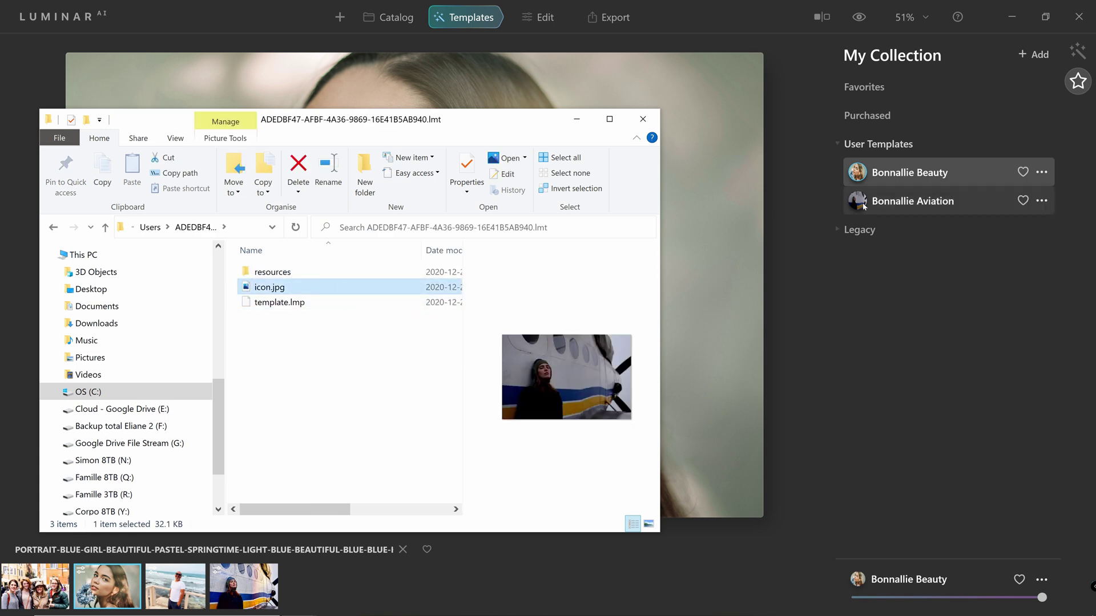
click(300, 276)
double_click(300, 281)
drag(451, 295, 472, 260)
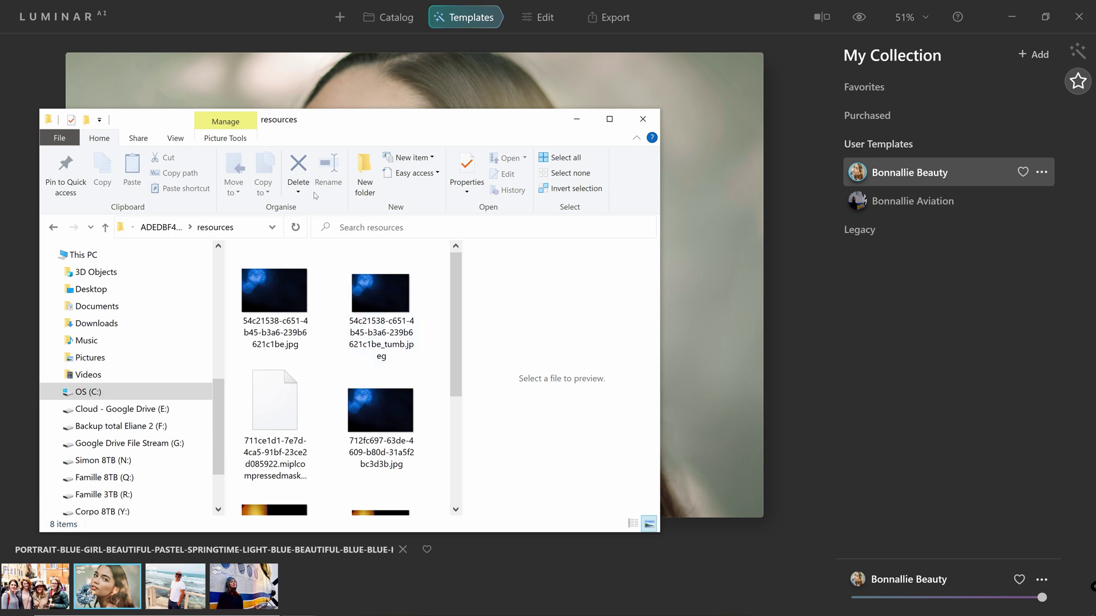
click(54, 228)
click(56, 228)
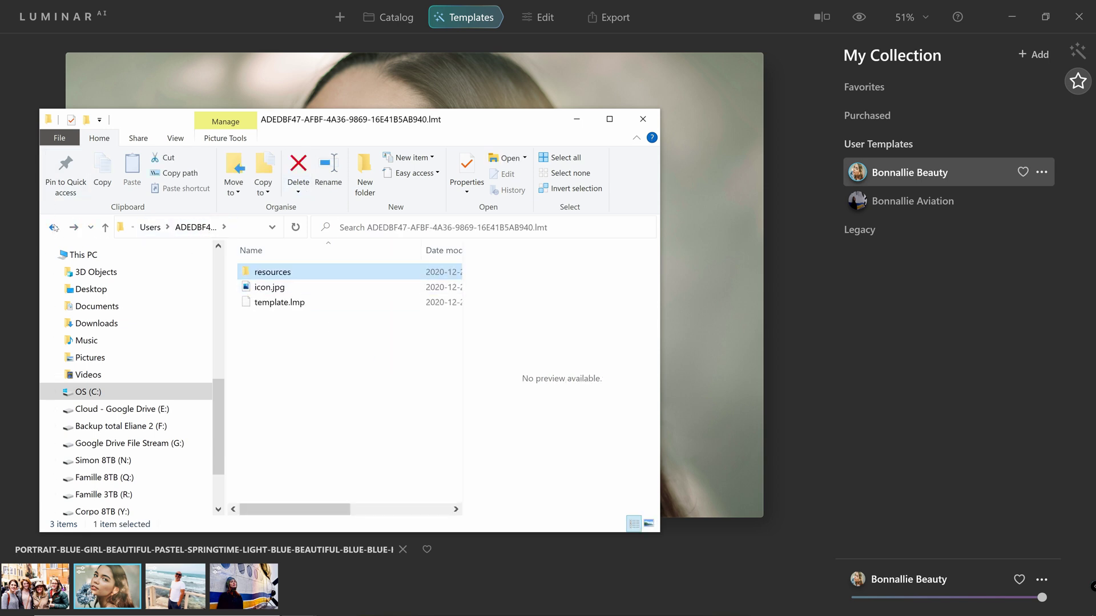
- Compress the Beauty and Aviation .lmt folders into one zip named with the creator's full name plus "- Template tuto", and minimise Explorer
ctrl+click(349, 318)
right_click(349, 318)
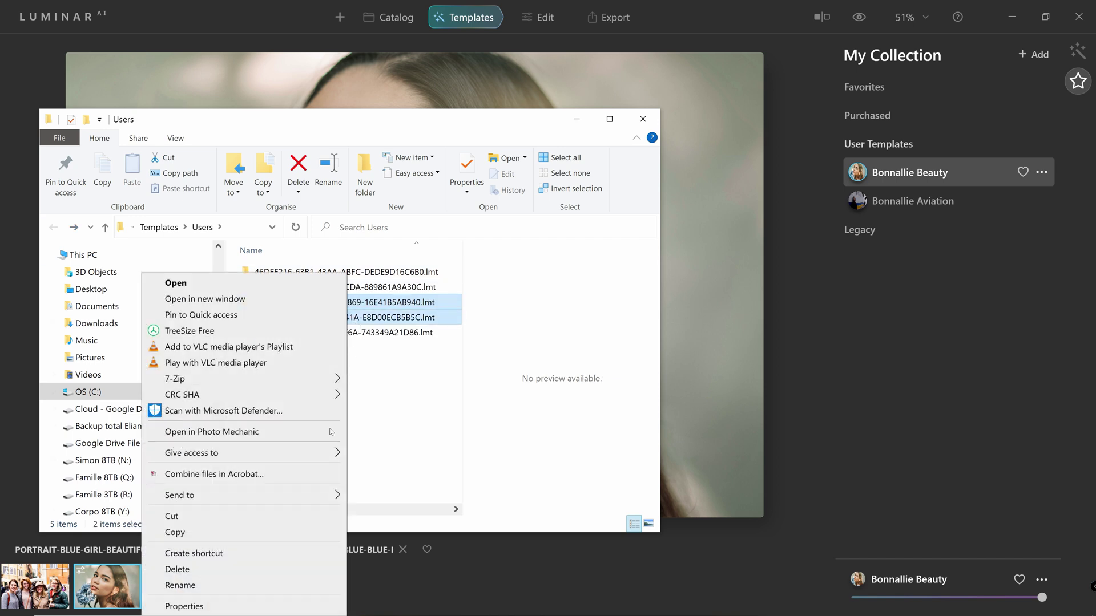
mouse_move(228, 496)
click(448, 402)
text(Simon Bonnallie - Templage)
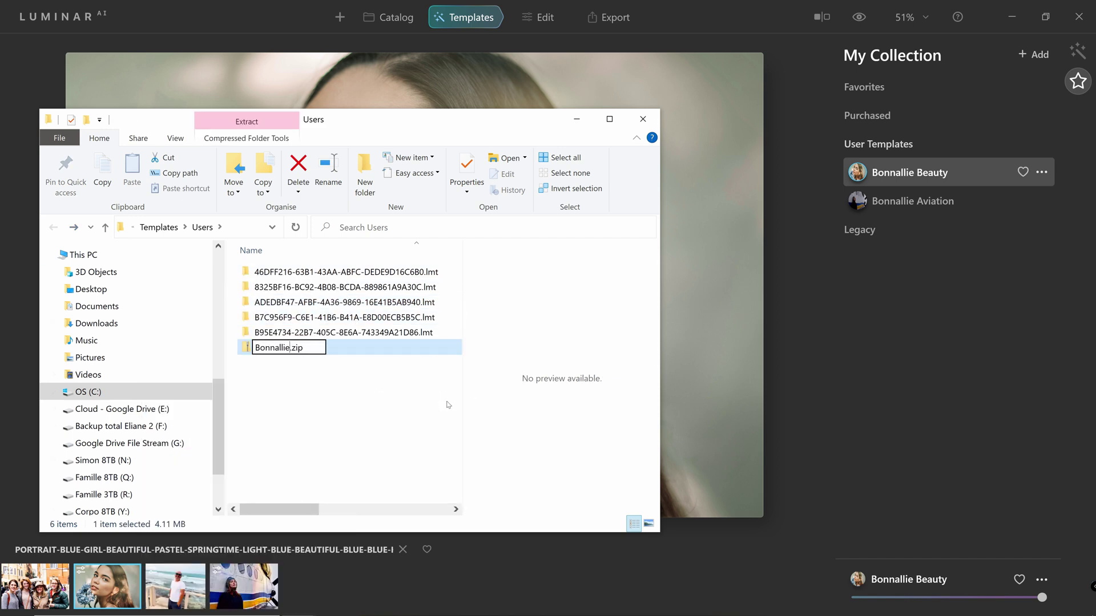
key(BackSpace)
key(BackSpace)
text(te tuto)
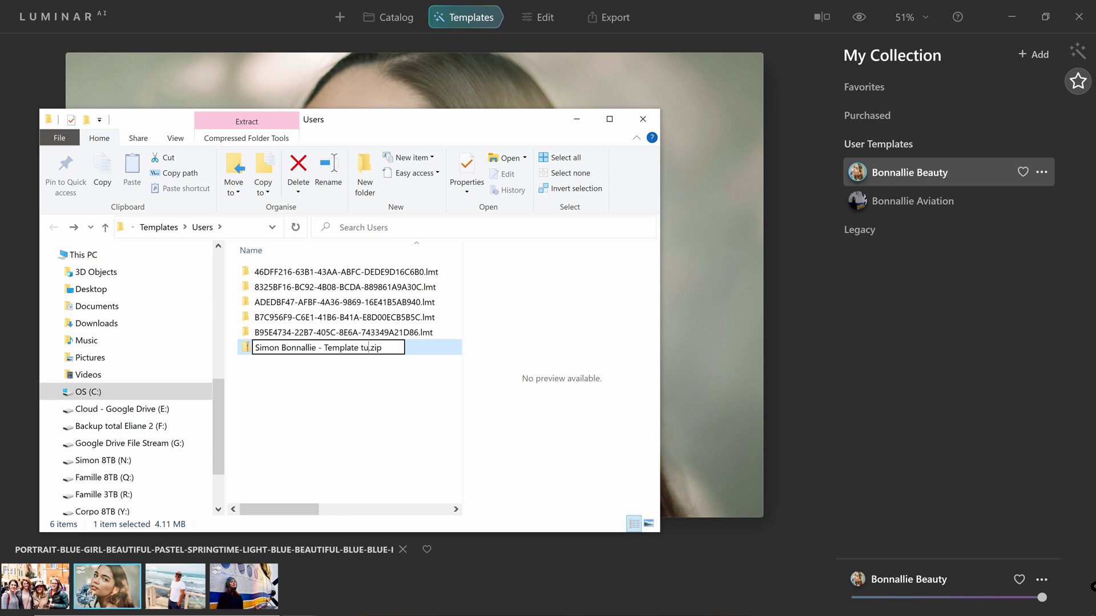
key(Return)
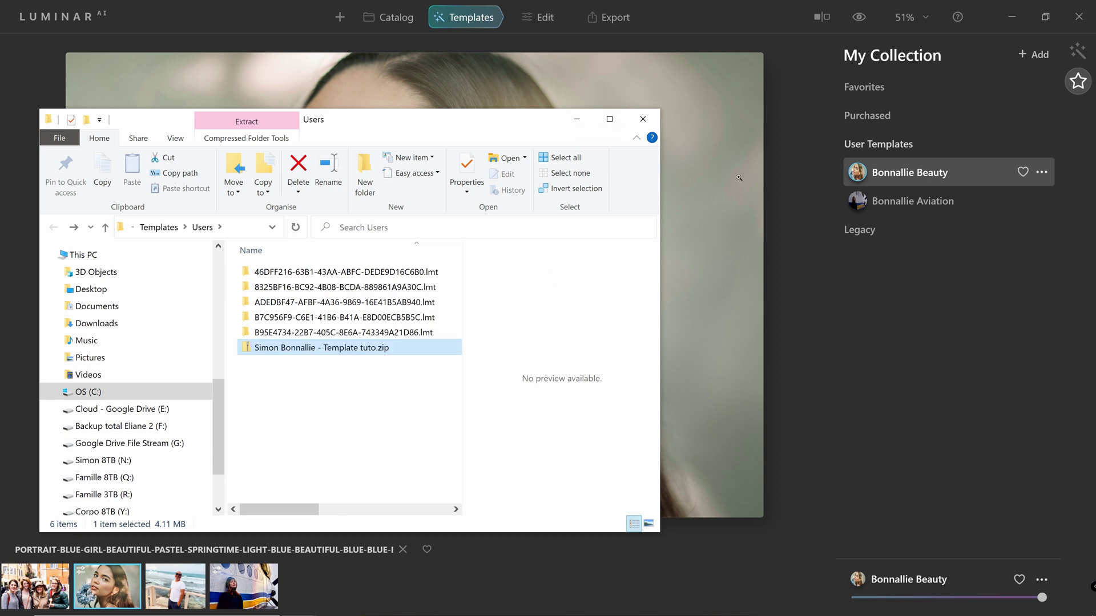
click(576, 120)
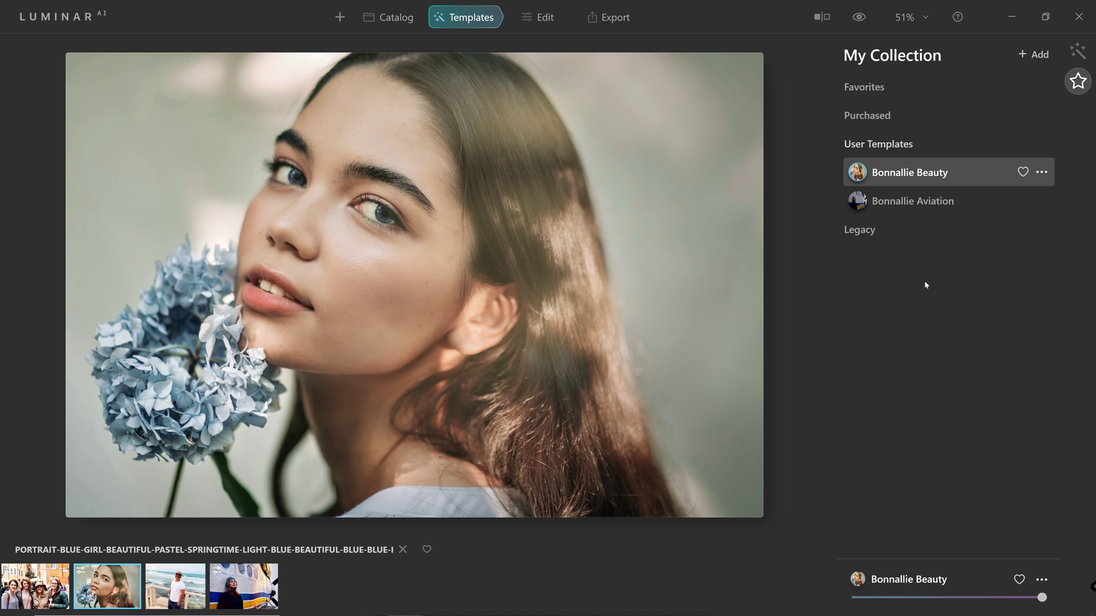
- Apply the Beauty user template to the photo of the woman in the blue sweater from the Portrait album
click(380, 20)
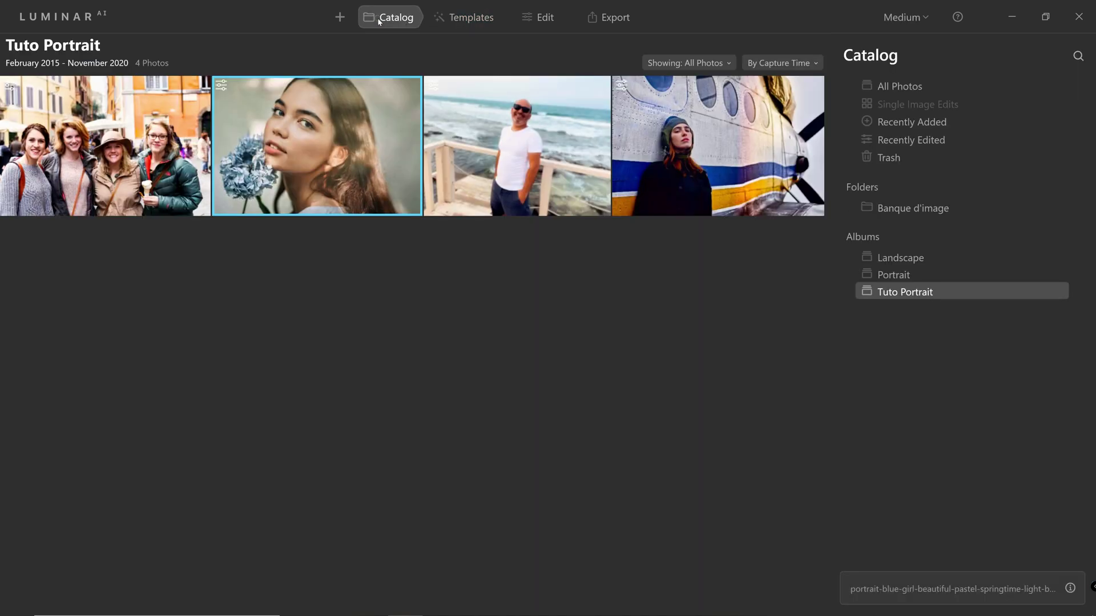
click(895, 275)
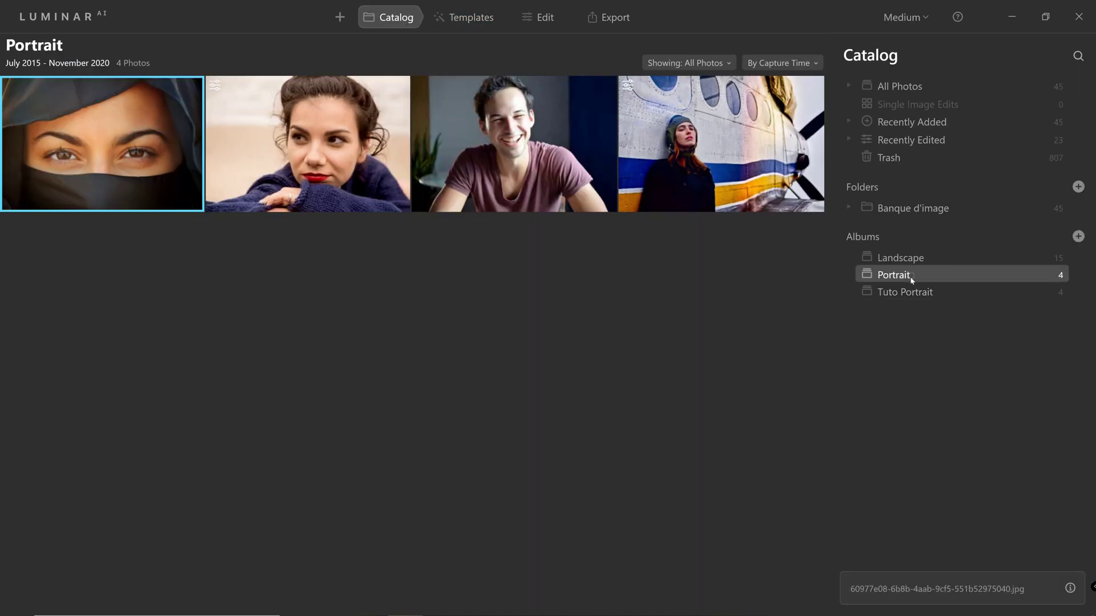
click(326, 175)
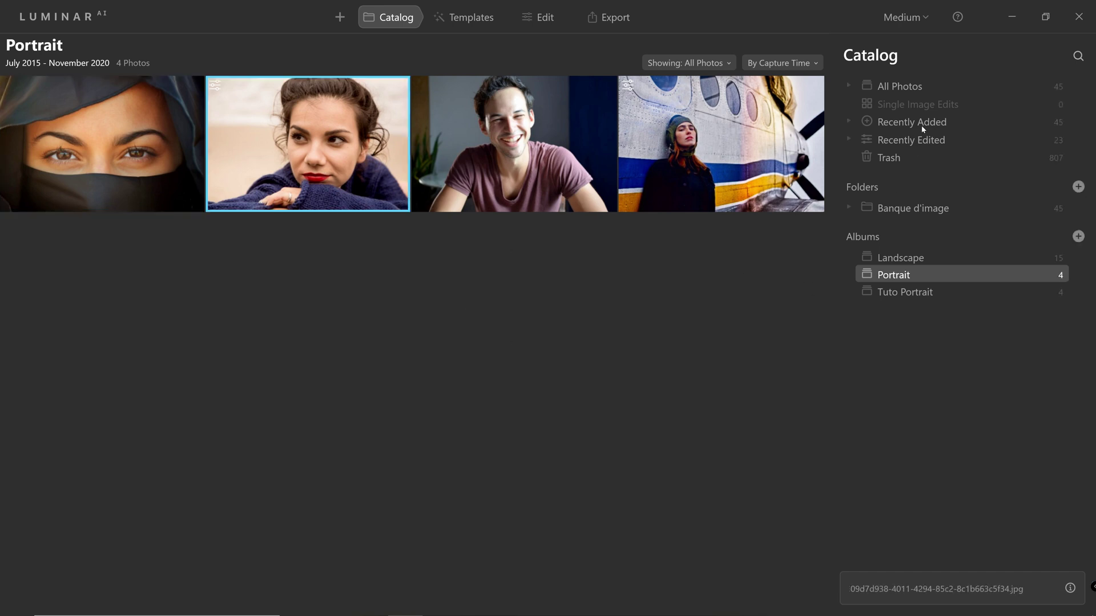
click(486, 17)
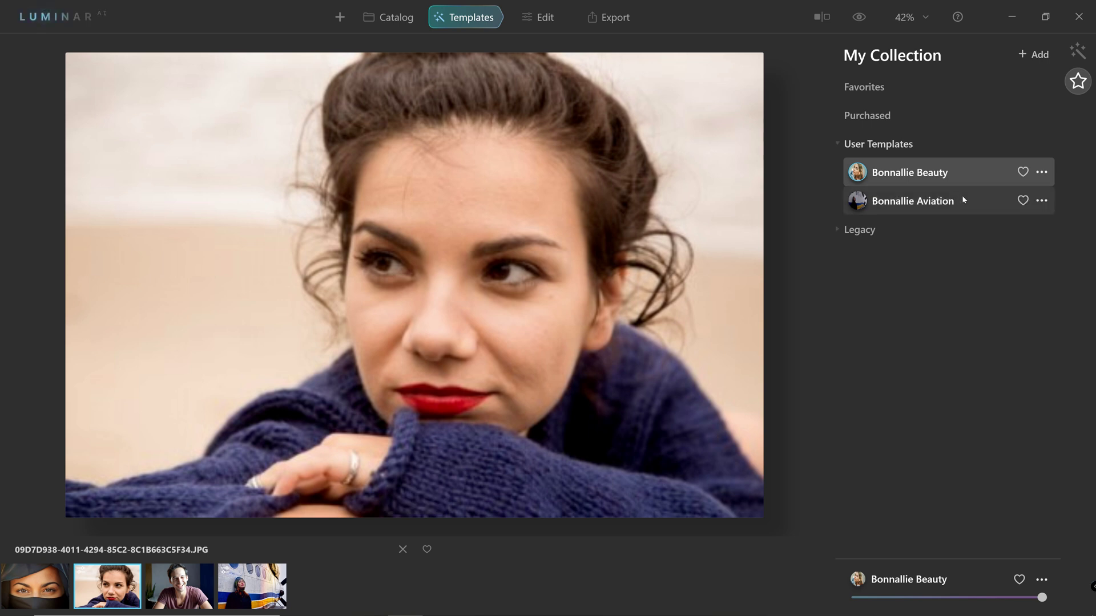
click(971, 176)
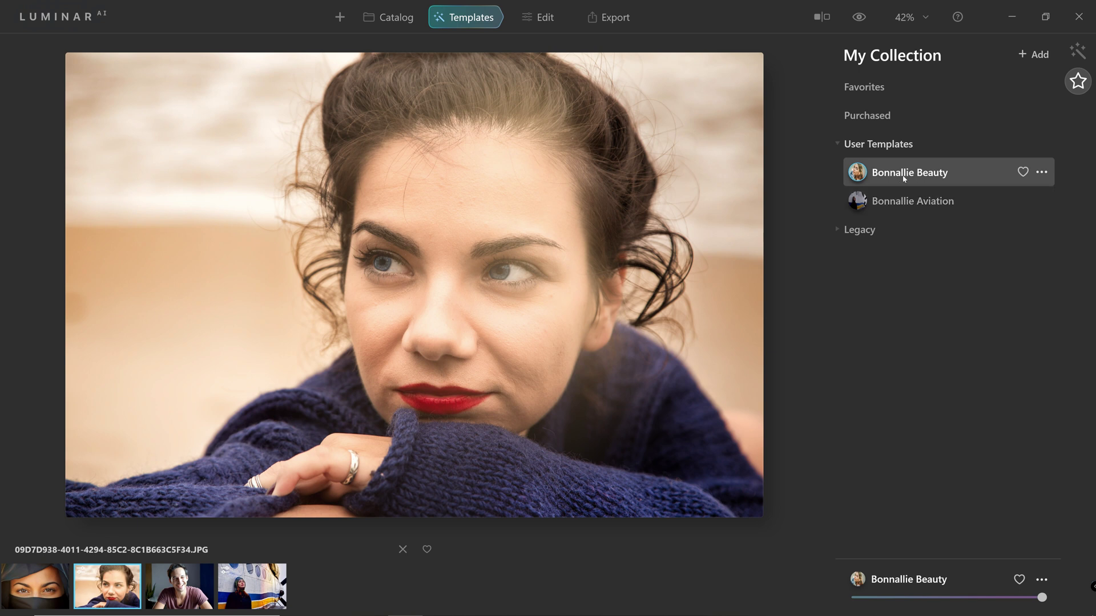
- Reset the Sunrays adjustment on the blue-sweater portrait in the Creative edit tools and compare it with the original photo
click(540, 27)
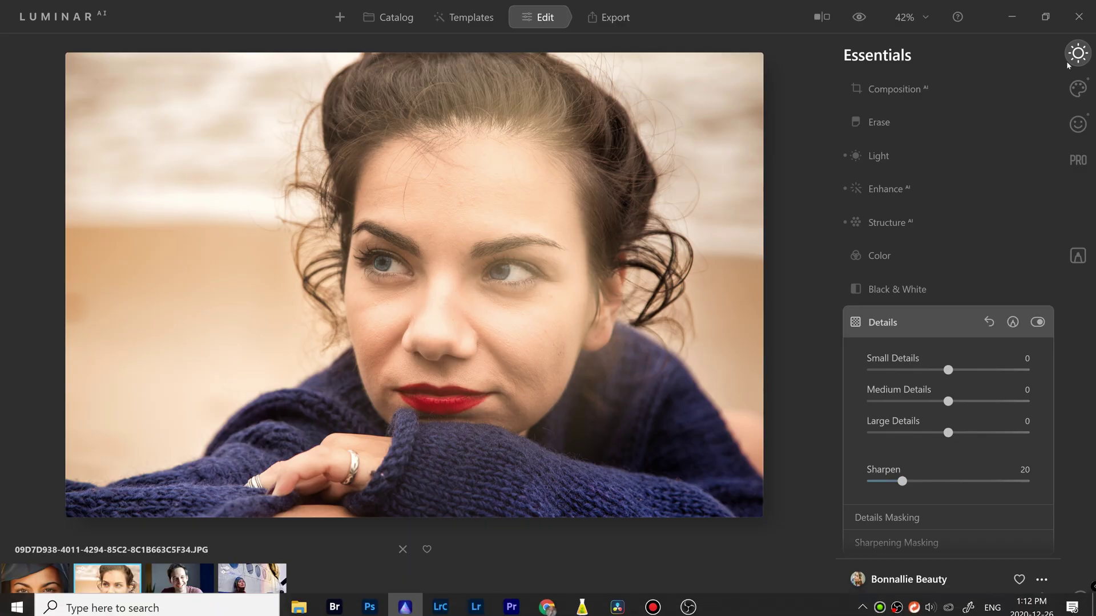
click(1078, 89)
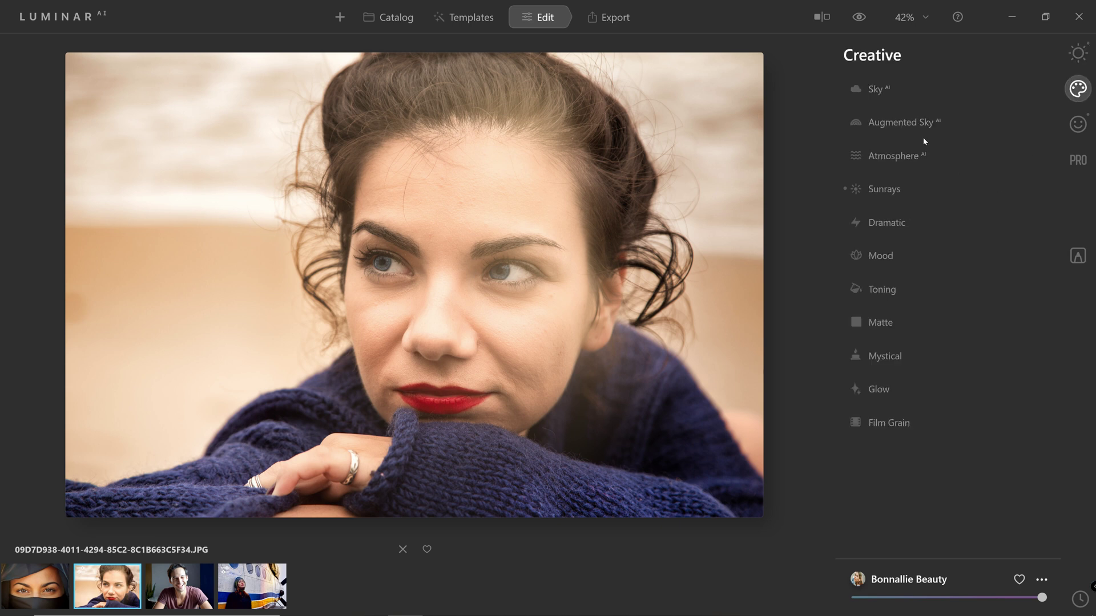
click(895, 188)
click(989, 189)
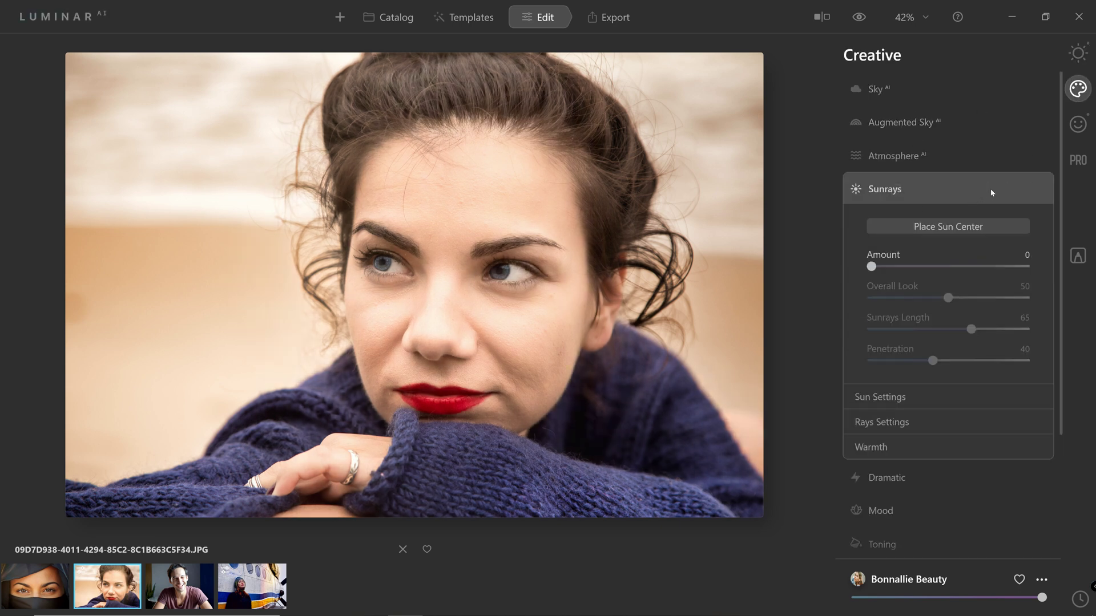
click(862, 26)
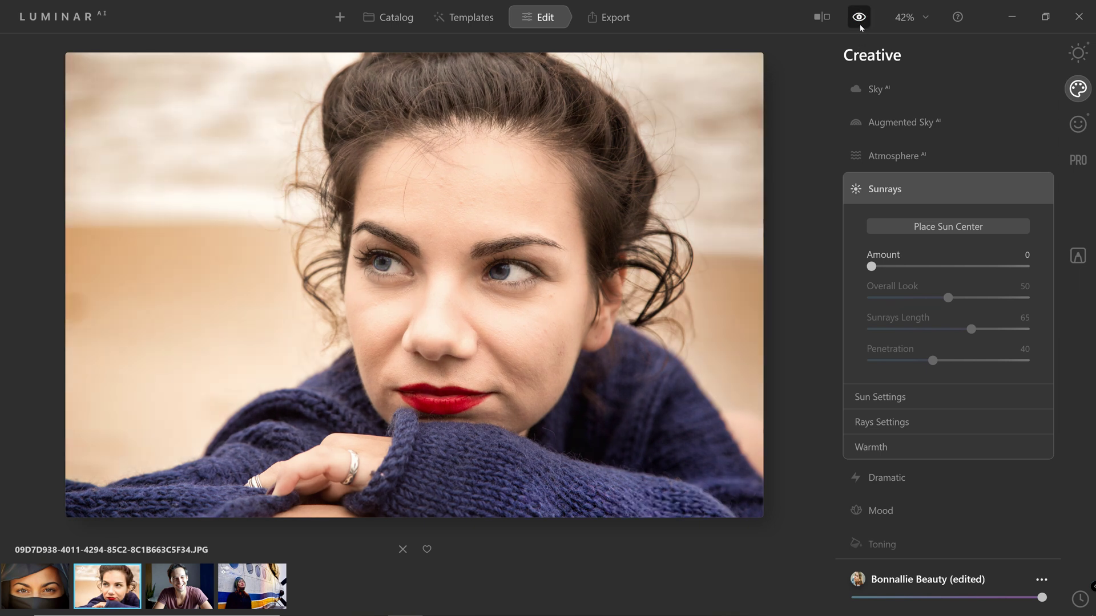
- Return to the user templates and show the Adjustments options for the blue-sweater portrait
key(ctrl+2)
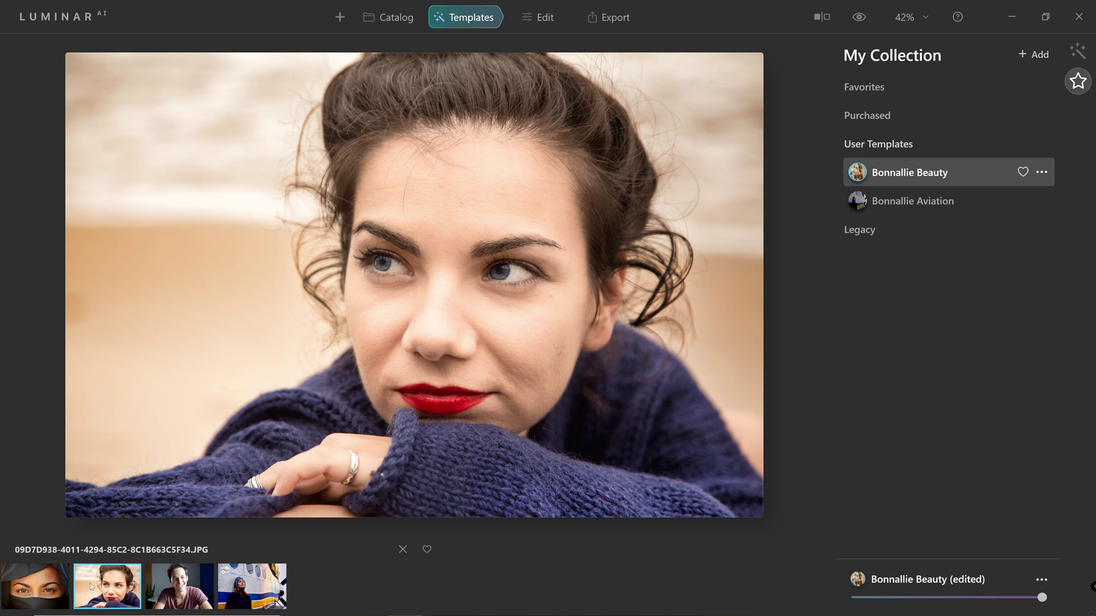
right_click(117, 578)
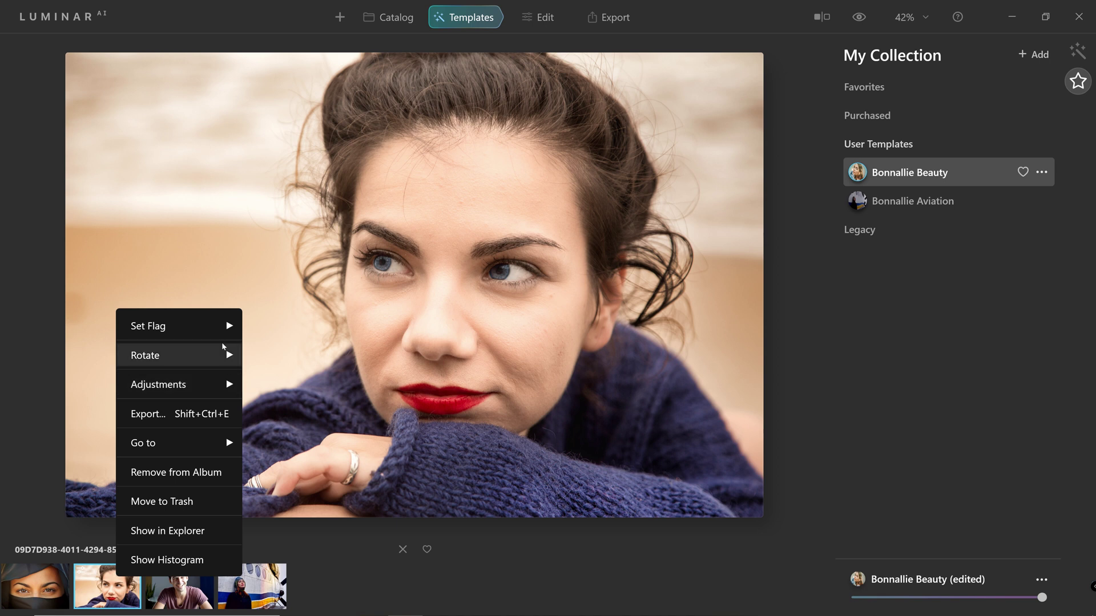
mouse_move(227, 384)
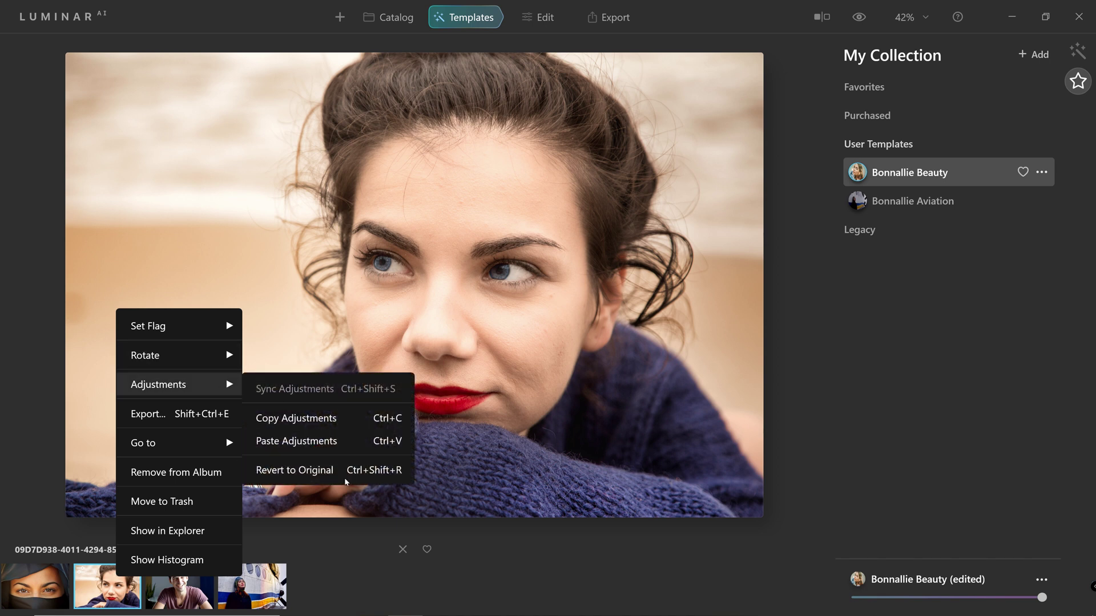